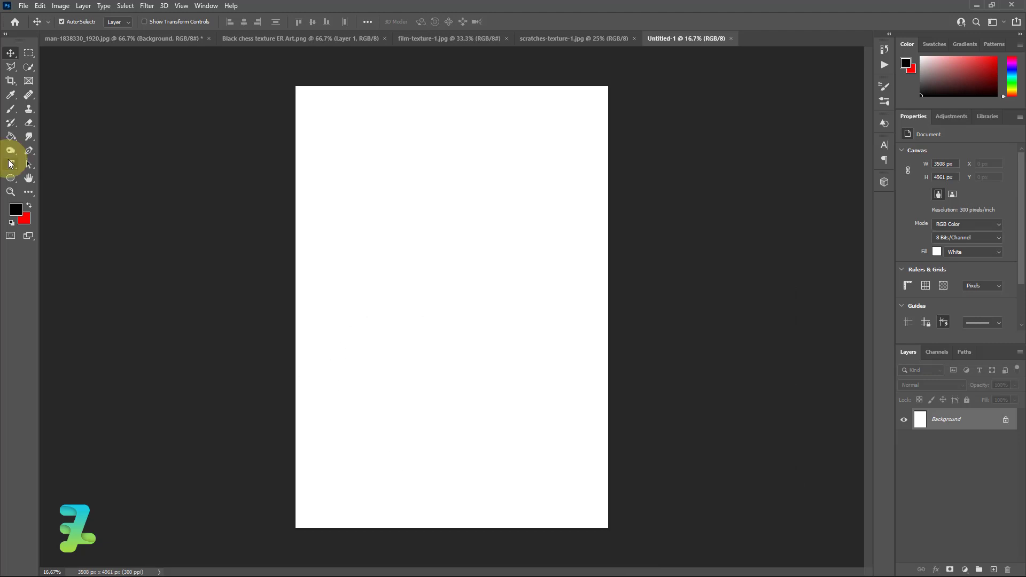
# - Add the point text FALL in Bebas Regular in the upper-left area of the blank page
pyautogui.click(11, 163)
pyautogui.click(154, 20)
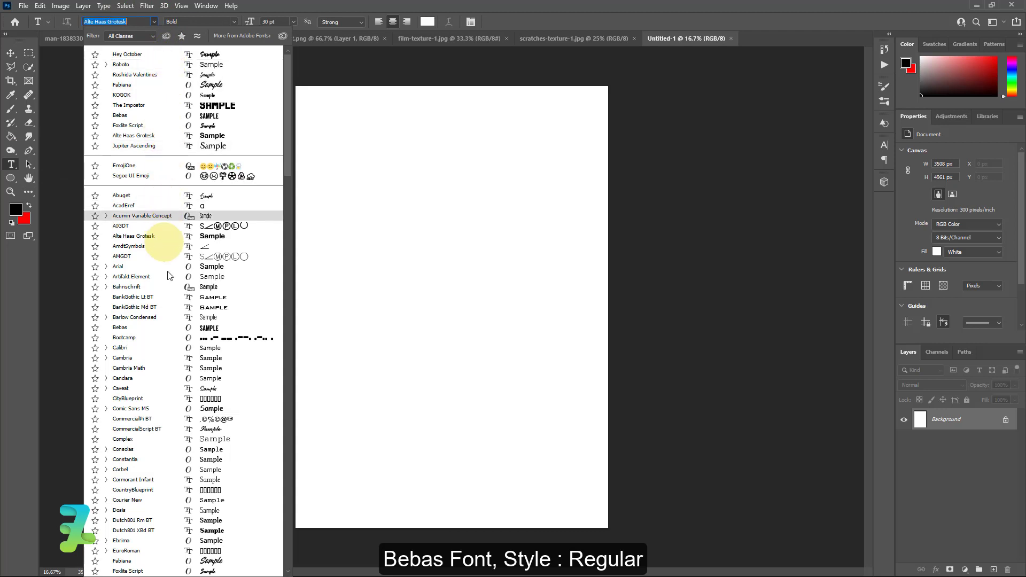
pyautogui.click(167, 326)
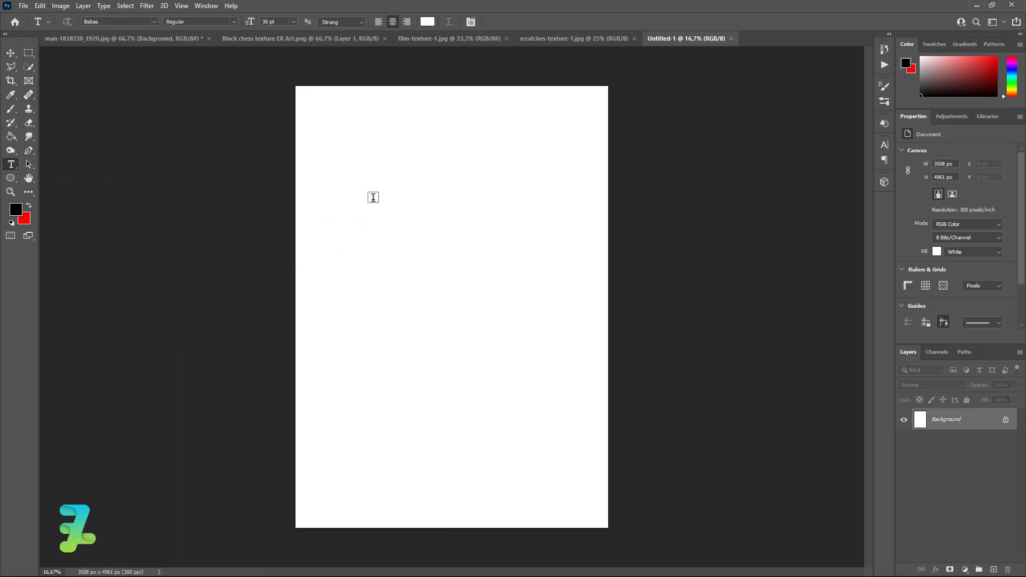
pyautogui.click(368, 218)
pyautogui.press('capslock')
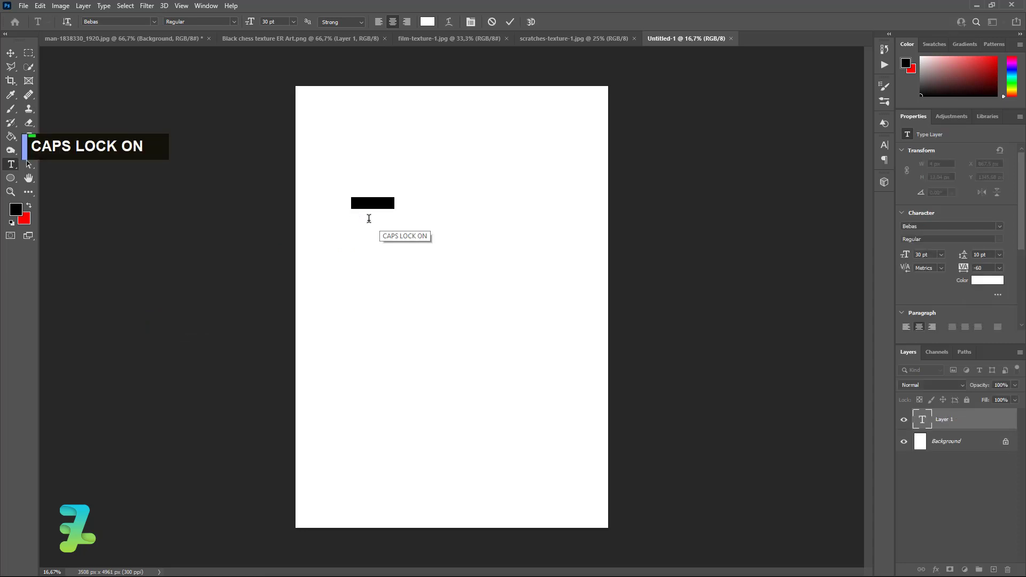
pyautogui.write('AFLA')
# - Change the colour of the whole FALL text to black (#000000)
pyautogui.hotkey('ctrl', 'a')
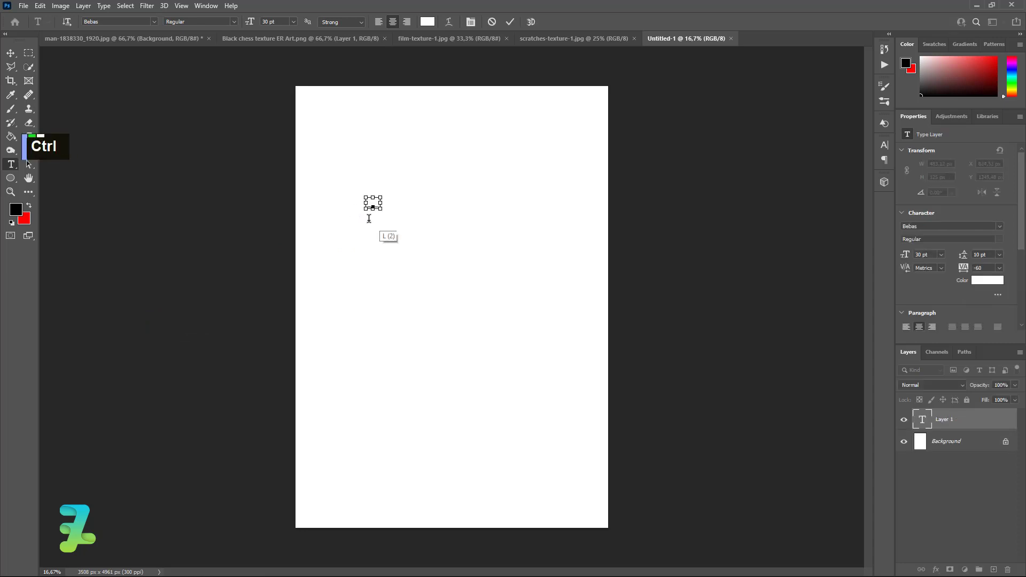
pyautogui.click(429, 25)
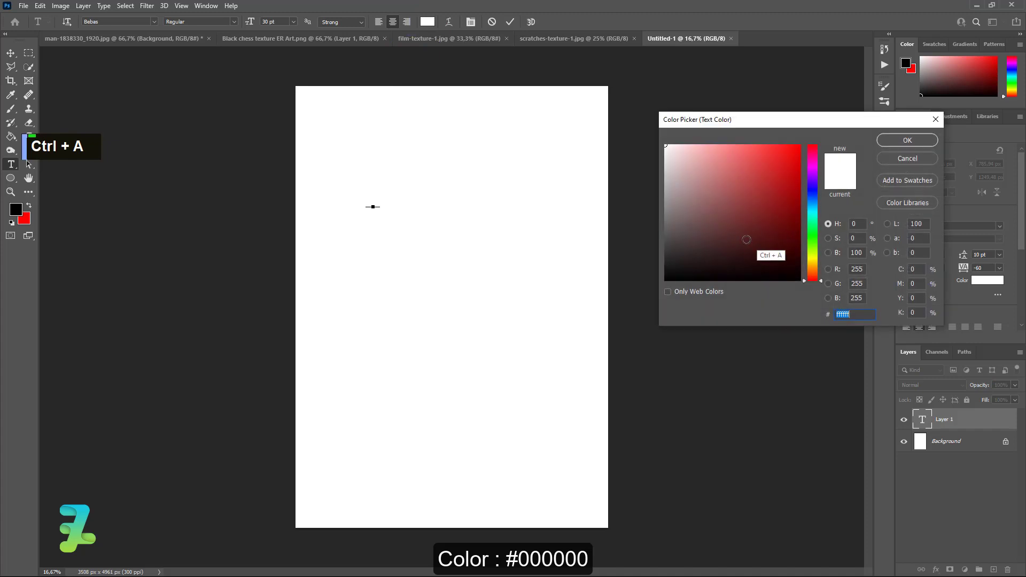
pyautogui.moveTo(747, 238); pyautogui.dragTo(584, 322)
pyautogui.click(907, 140)
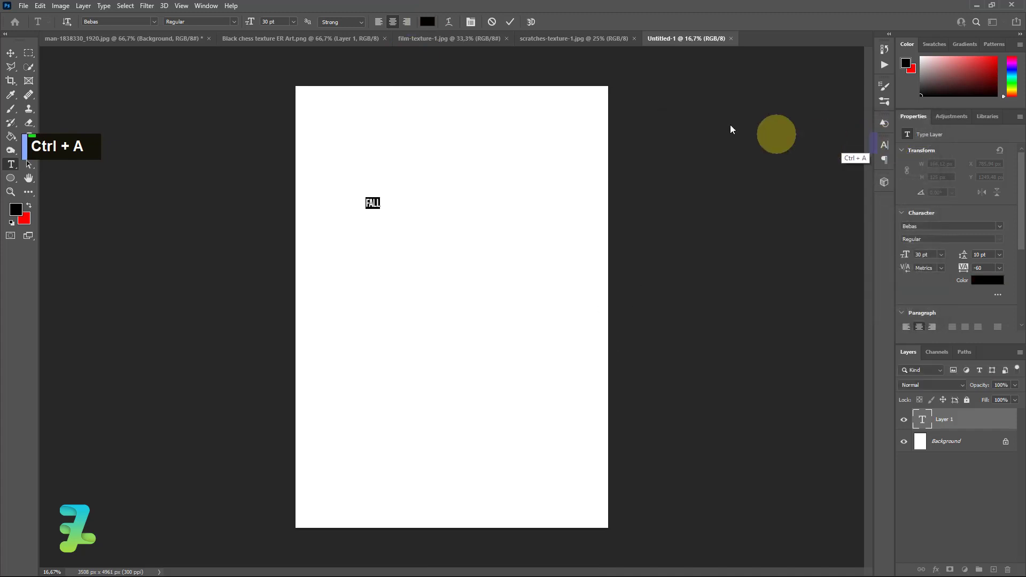
# - Set the FALL text size to 150 pt and shift the word slightly up and left on the page
pyautogui.click(294, 22)
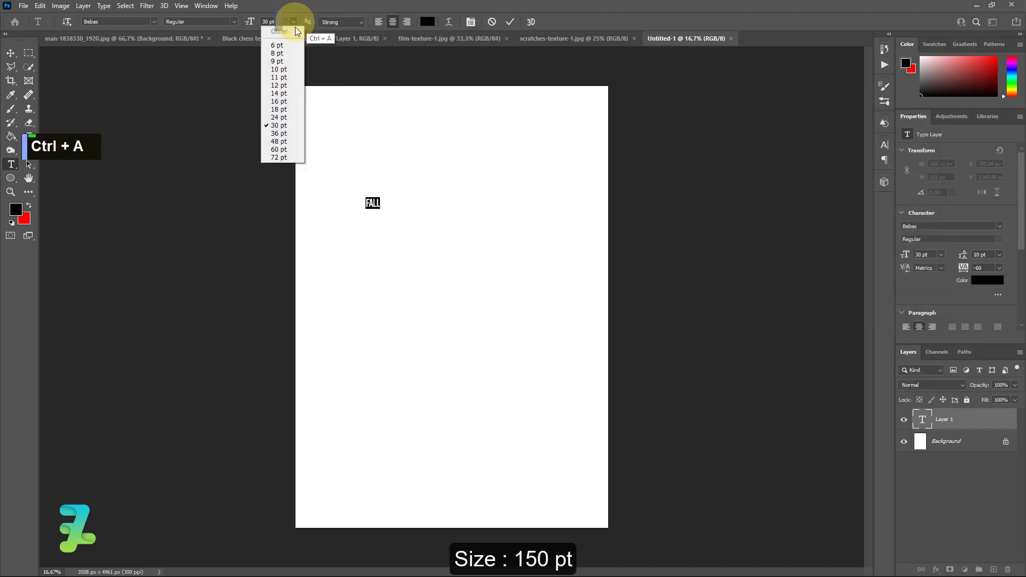
pyautogui.click(278, 149)
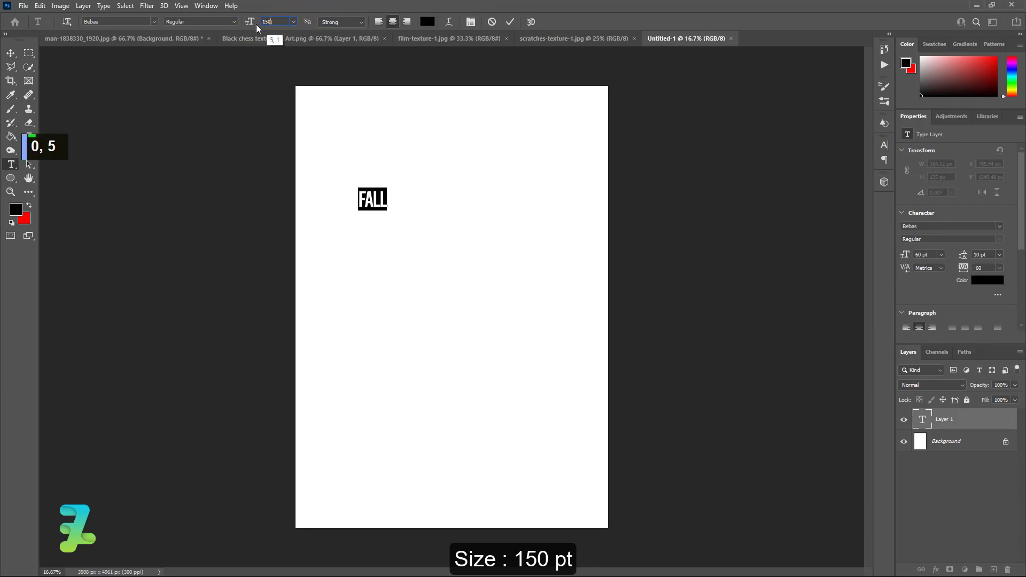
pyautogui.press('Return')
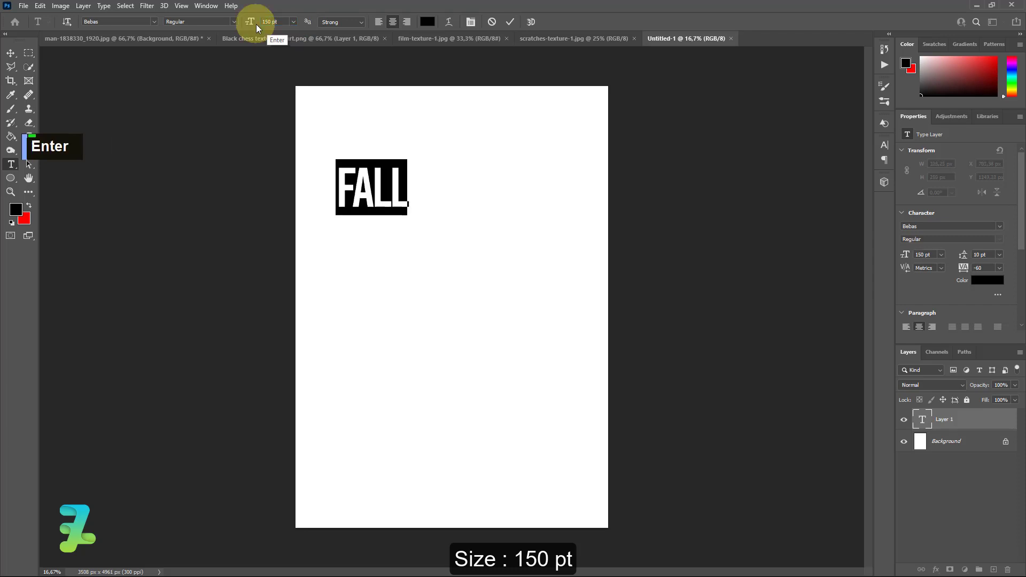
pyautogui.click(11, 54)
pyautogui.moveTo(373, 179); pyautogui.dragTo(368, 169)
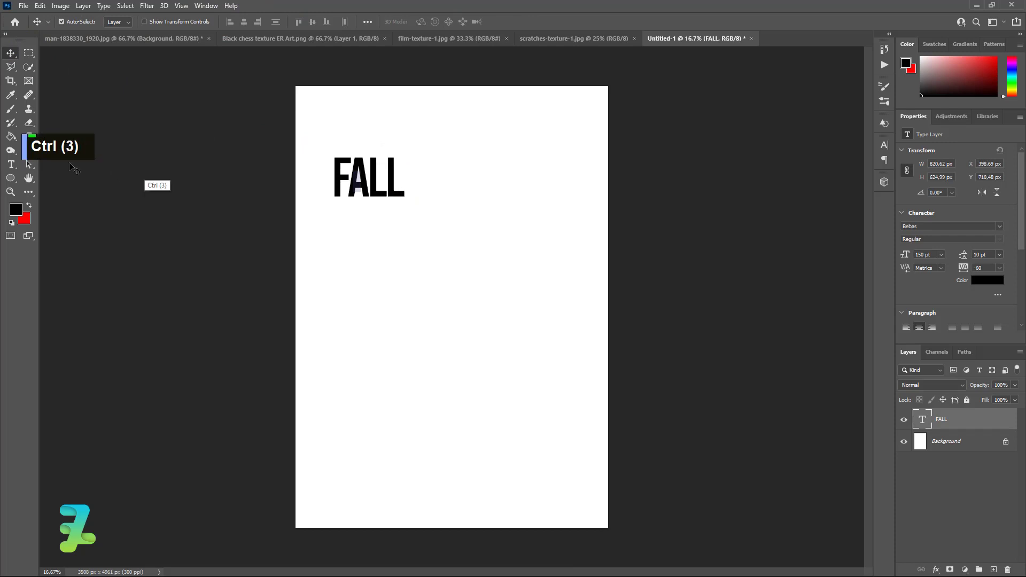
# - Add a separate text letter D below FALL and align its left edge with the F
pyautogui.click(11, 164)
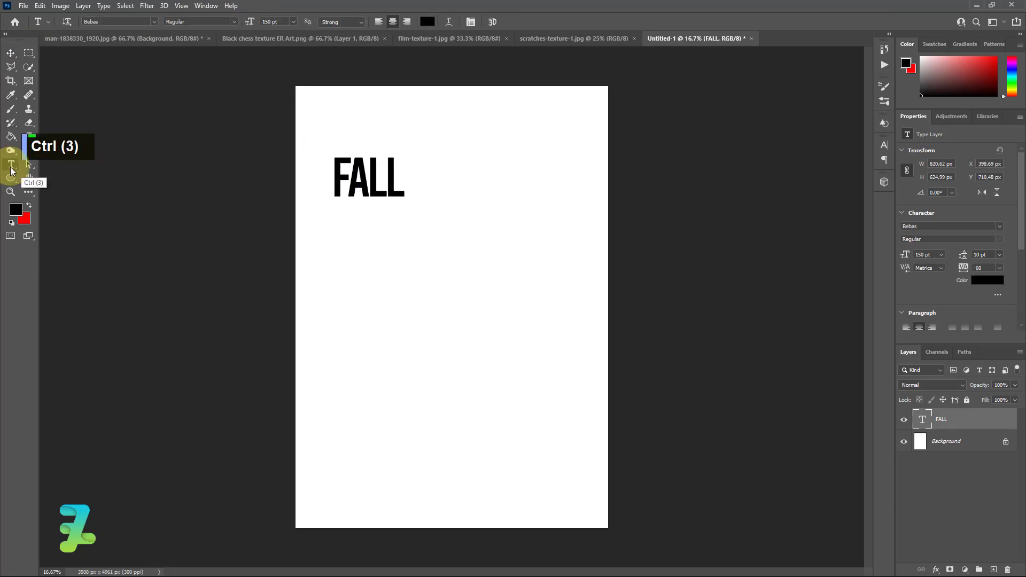
pyautogui.click(364, 242)
pyautogui.write('D')
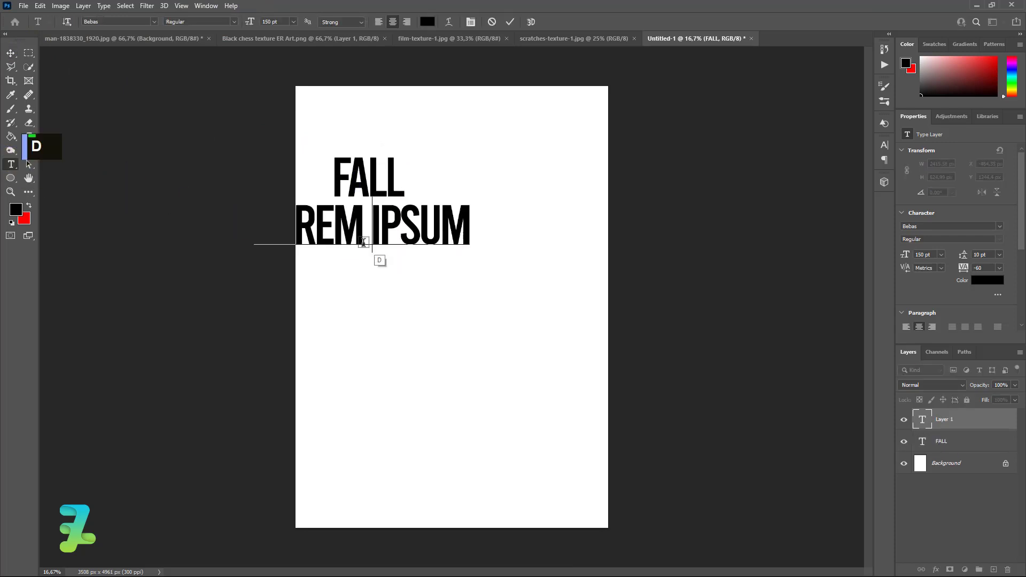
pyautogui.click(15, 55)
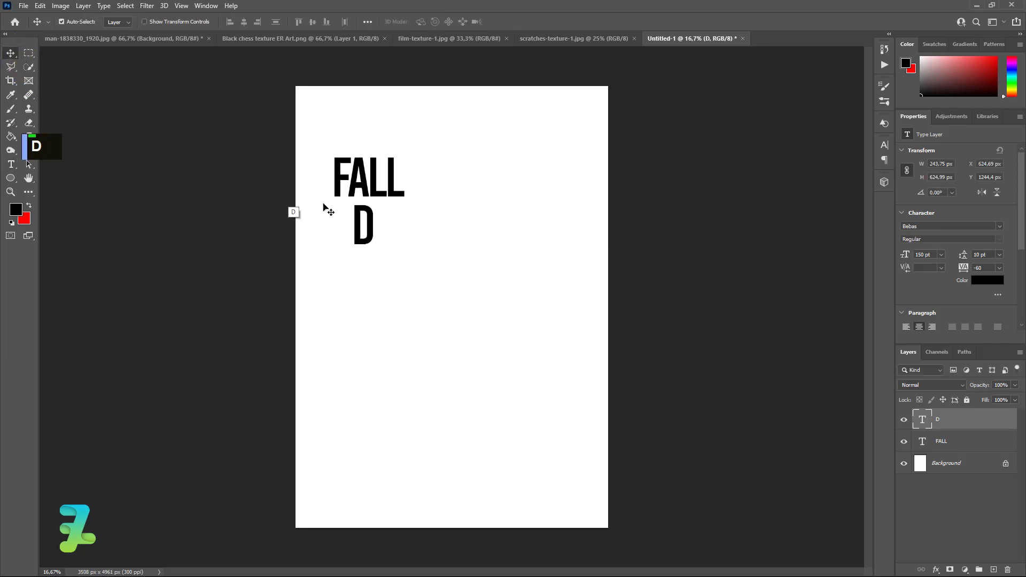
pyautogui.moveTo(365, 215); pyautogui.dragTo(349, 216)
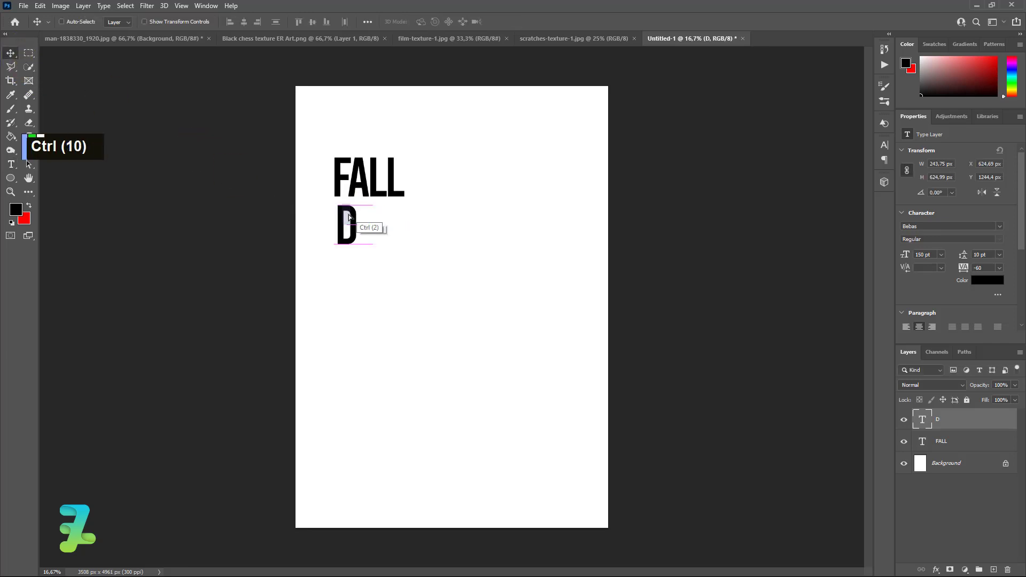
pyautogui.press('Left')
pyautogui.press('Left')
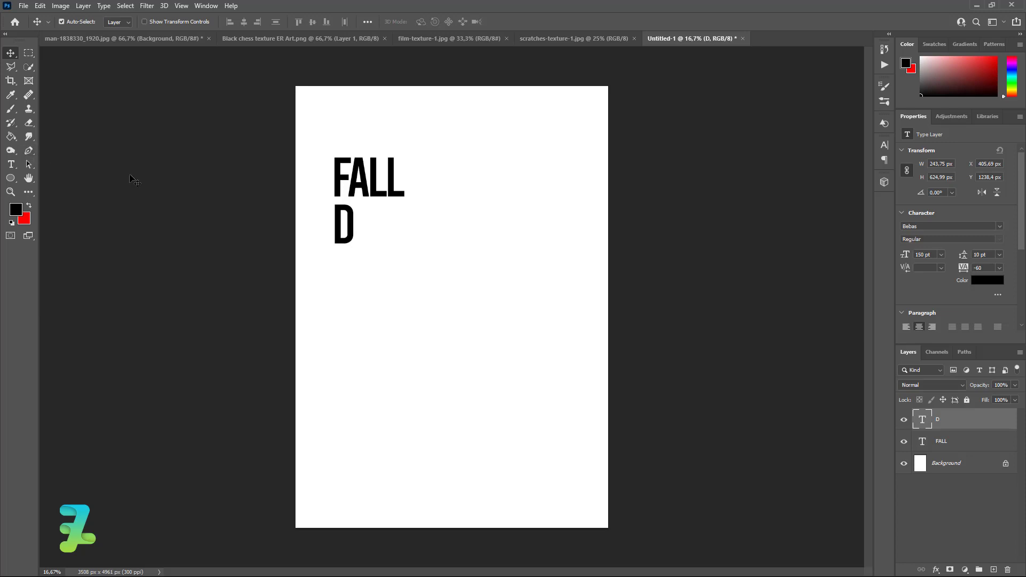
# - Duplicate the D layer, place the copy to the right of the D and change its text to O
pyautogui.hotkey('ctrl', 'j')
pyautogui.moveTo(355, 230); pyautogui.dragTo(378, 230)
pyautogui.press('ctrl')
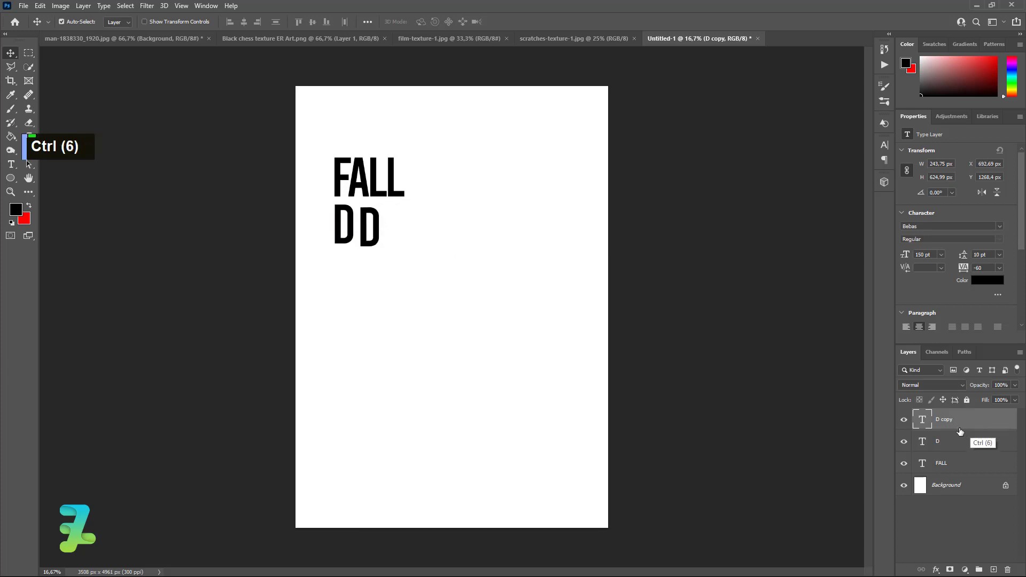
pyautogui.doubleClick(923, 422)
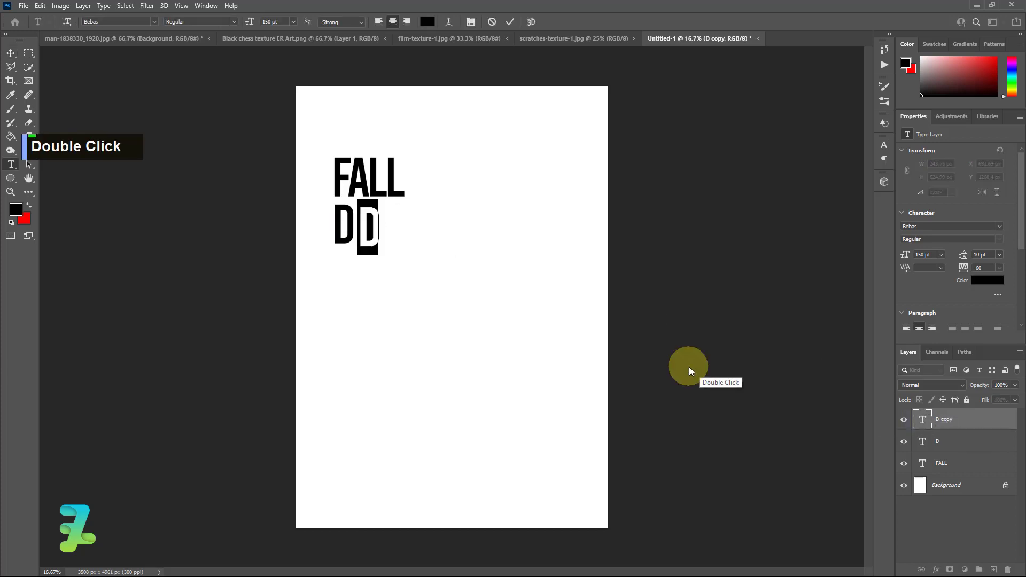
pyautogui.write('O')
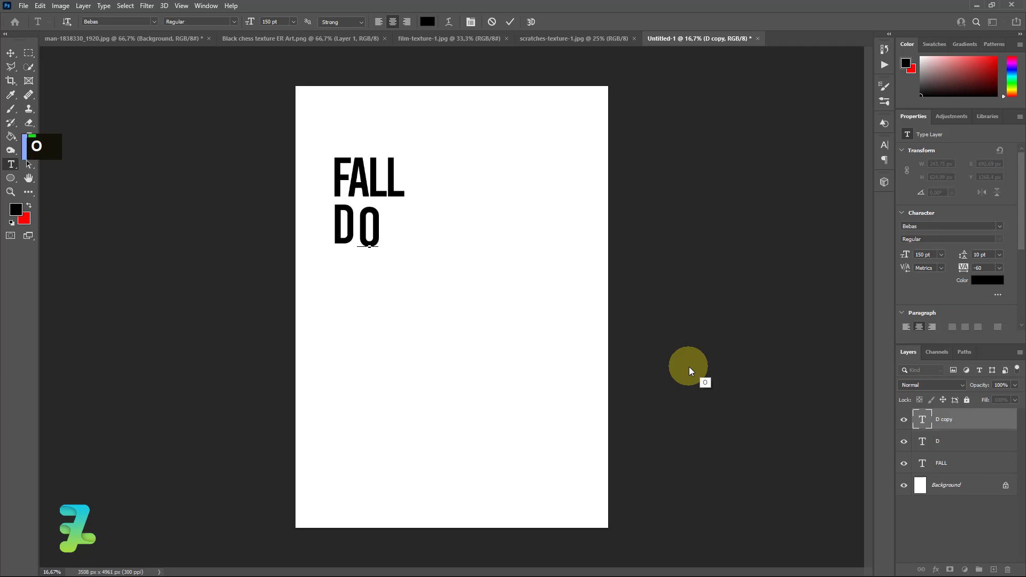
# - Rotate the O about 19° clockwise and place it slightly lower beside the D, as if falling
pyautogui.click(10, 53)
pyautogui.moveTo(375, 234); pyautogui.dragTo(396, 277)
pyautogui.hotkey('ctrl', 't')
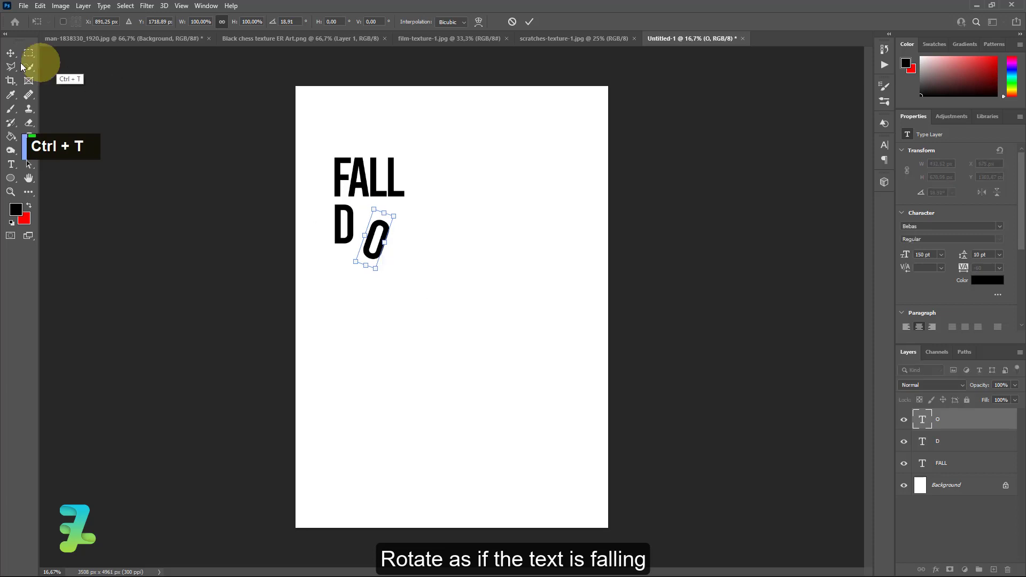
pyautogui.click(10, 53)
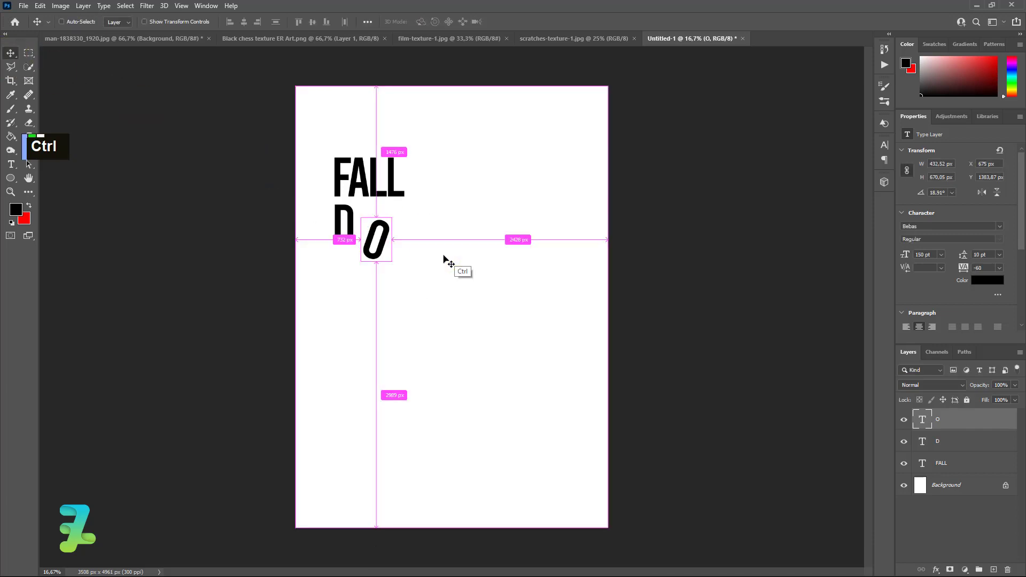
# - Duplicate the tilted O, place the copy diagonally below and right of it, and change its text to W
pyautogui.hotkey('ctrl', 'j')
pyautogui.moveTo(389, 230); pyautogui.dragTo(419, 263)
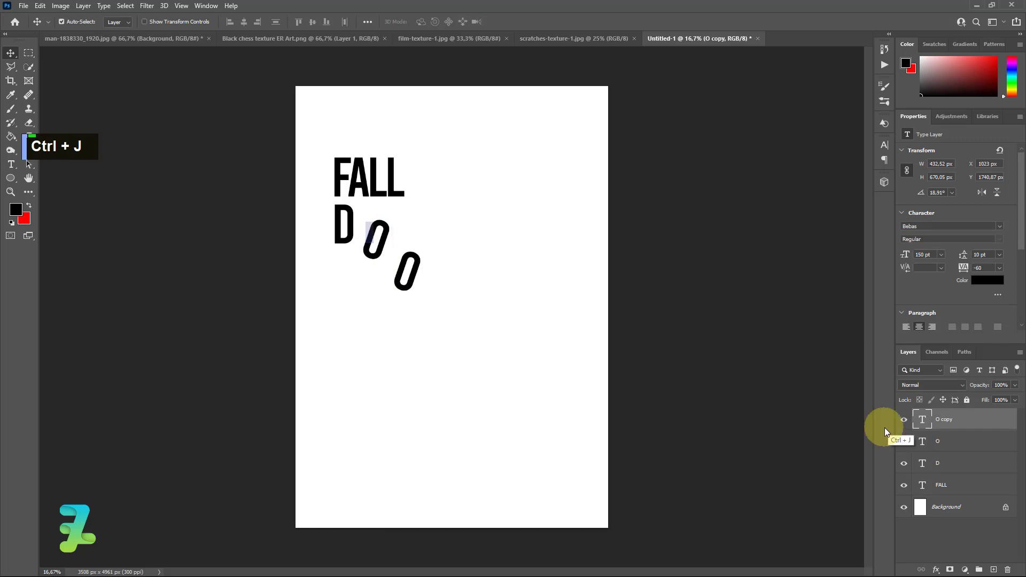
pyautogui.doubleClick(923, 421)
pyautogui.write('W')
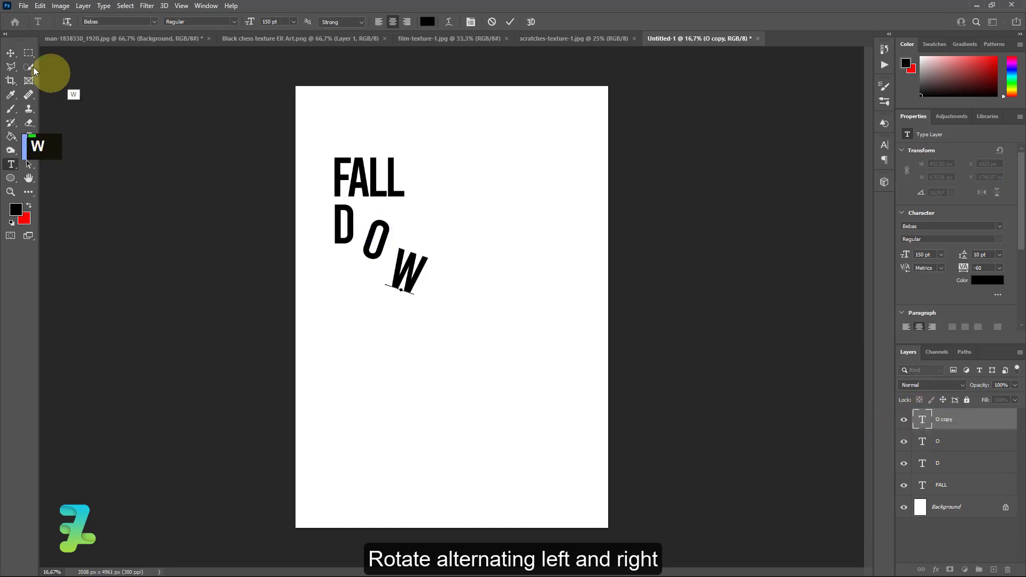
# - Rotate the W counter-clockwise to an angle of about -16° so it tilts opposite to the O
pyautogui.click(10, 53)
pyautogui.moveTo(503, 359); pyautogui.dragTo(502, 359)
pyautogui.hotkey('ctrl', 't')
pyautogui.moveTo(458, 328); pyautogui.dragTo(510, 297)
pyautogui.click(11, 52)
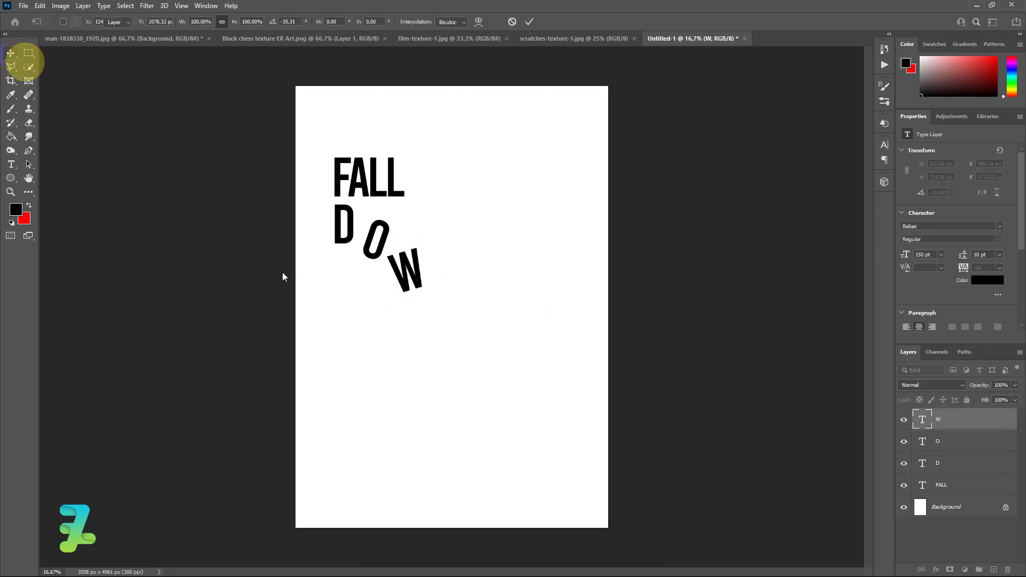
# - Duplicate the tilted W, place the copy diagonally below and right of it, and change its text to N
pyautogui.hotkey('ctrl', 'j')
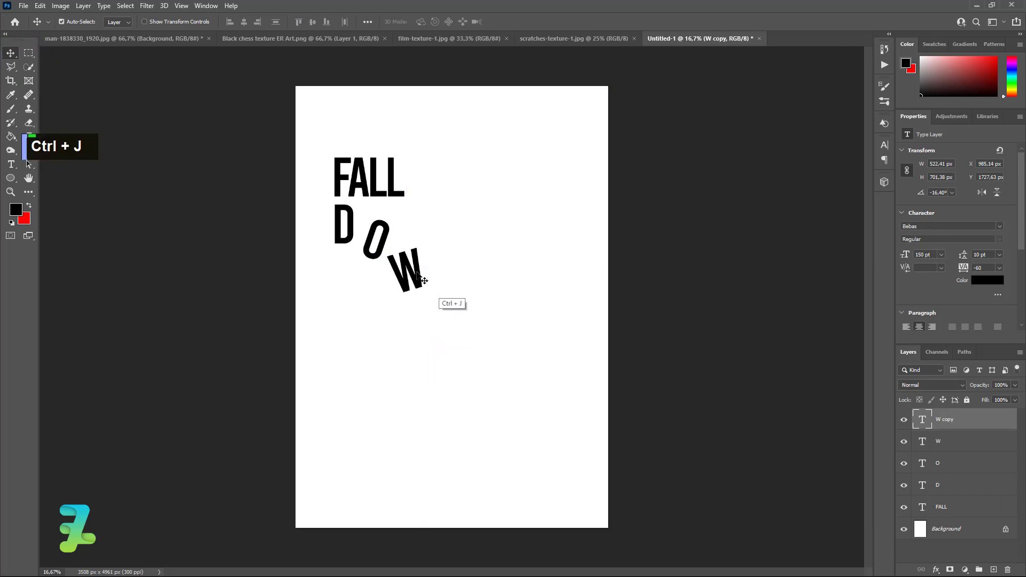
pyautogui.moveTo(413, 276); pyautogui.dragTo(458, 314)
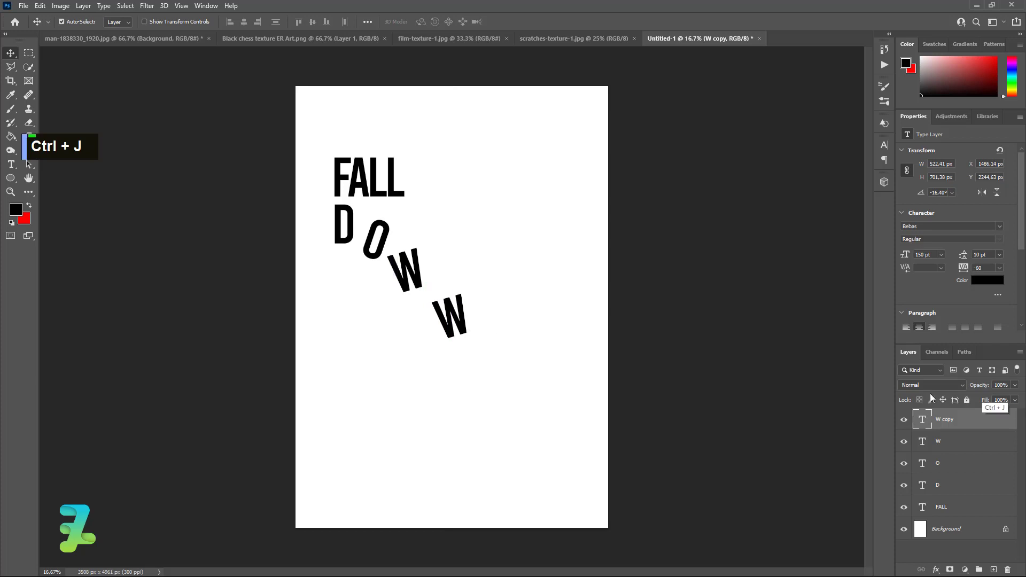
pyautogui.doubleClick(922, 419)
pyautogui.write('N')
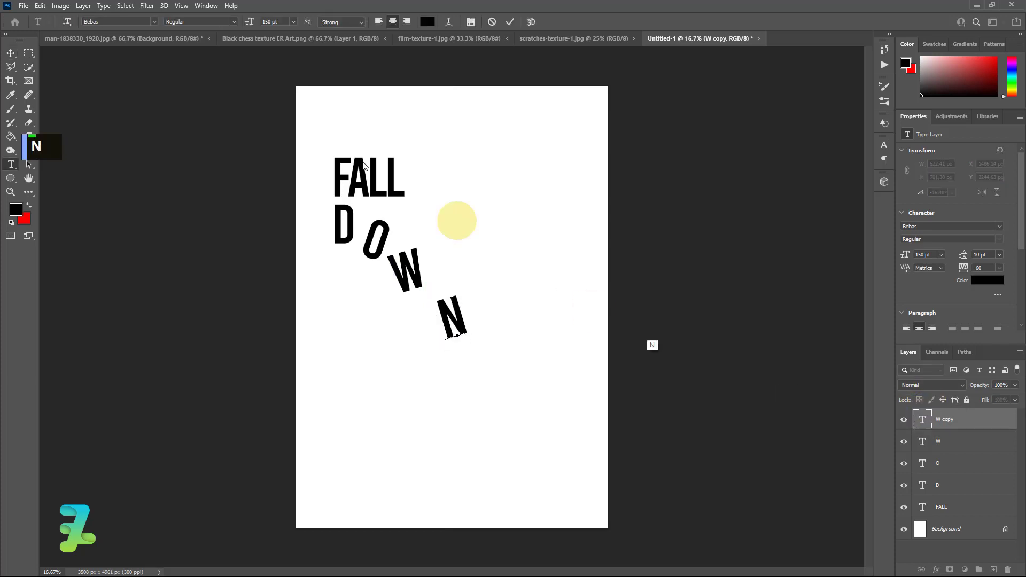
# - Rotate the N clockwise by about 73° so it looks tipped over
pyautogui.click(10, 53)
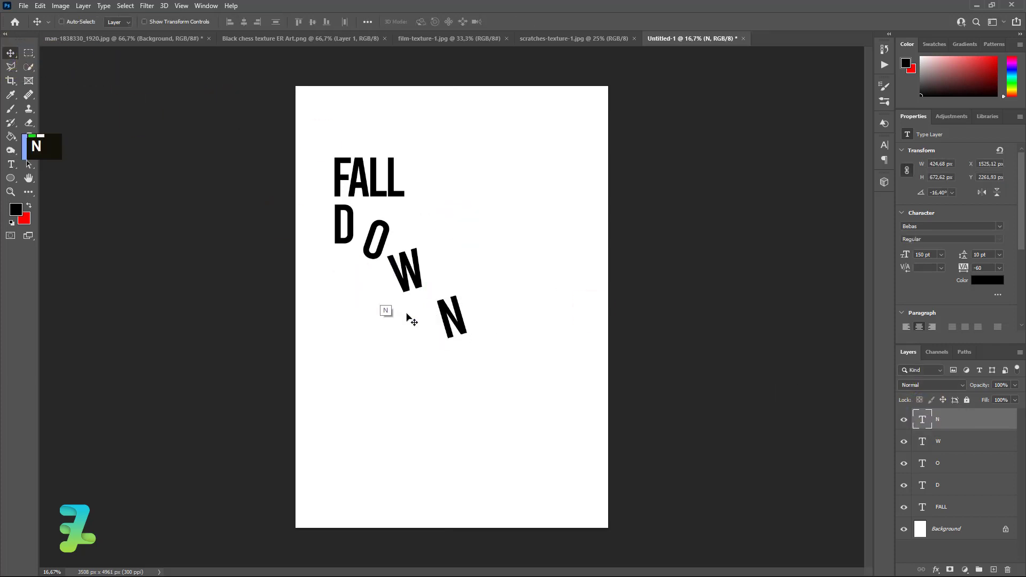
pyautogui.hotkey('ctrl', 't')
pyautogui.moveTo(486, 339); pyautogui.dragTo(427, 357)
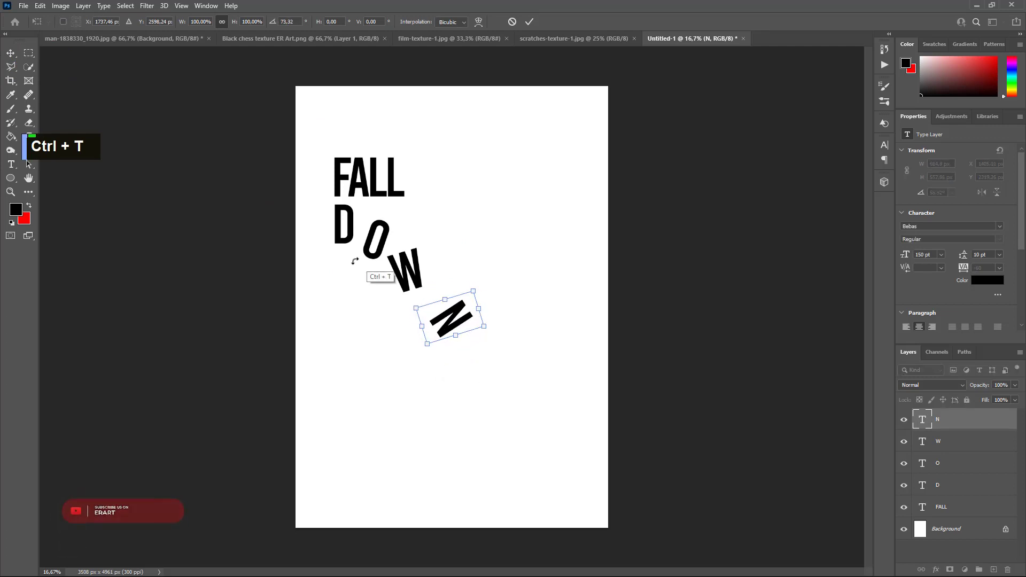
pyautogui.click(10, 53)
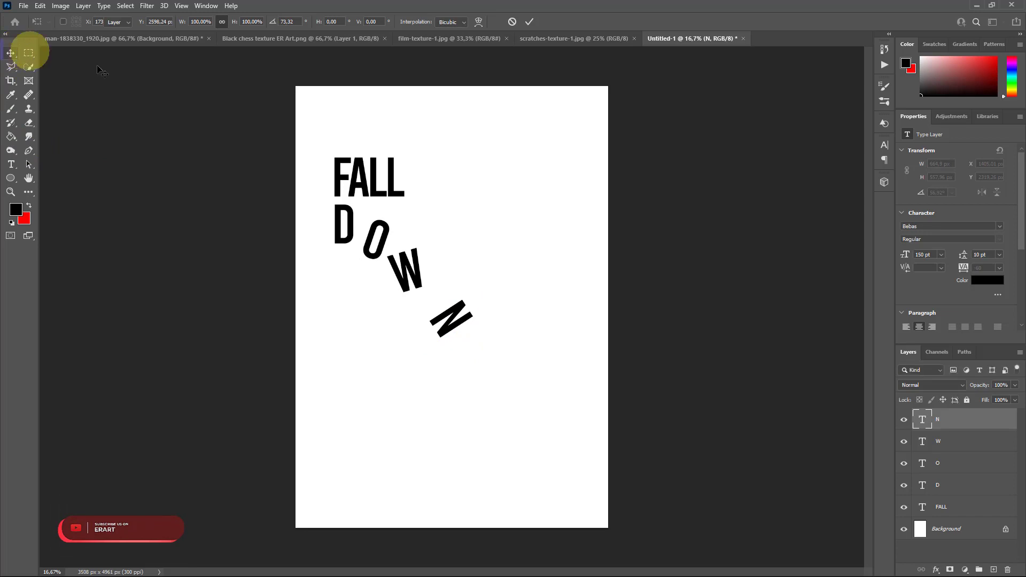
# - Group all the FALL and DOWN text layers and scale the group to about 158%, positioned toward the page's upper-left corner
pyautogui.keyDown('shift'); pyautogui.click(979, 512); pyautogui.keyUp('shift')
pyautogui.hotkey('ctrl', 'g')
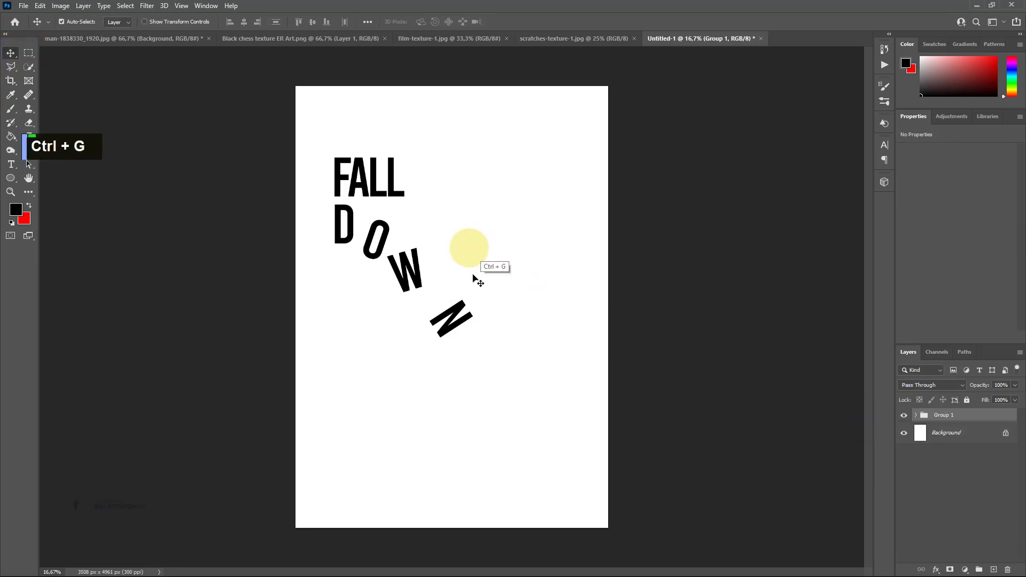
pyautogui.hotkey('ctrl', 't')
pyautogui.moveTo(474, 337); pyautogui.dragTo(554, 442)
pyautogui.moveTo(517, 330); pyautogui.dragTo(491, 269)
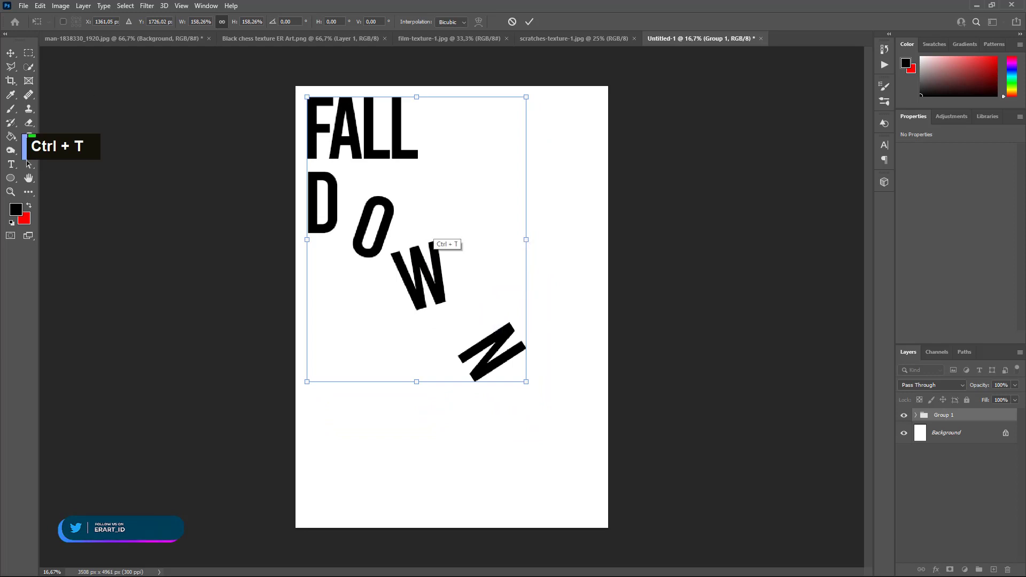
pyautogui.click(14, 51)
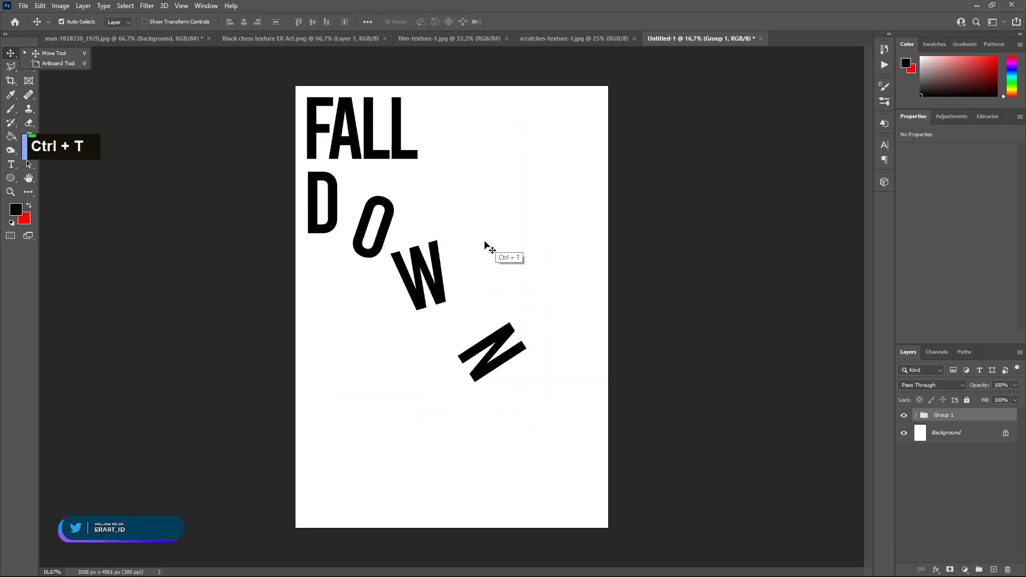
# - In the man-1838330_1920.jpg document, convert Layer 1 with the masked falling man to a smart object, keeping the Background layer hidden
pyautogui.click(118, 36)
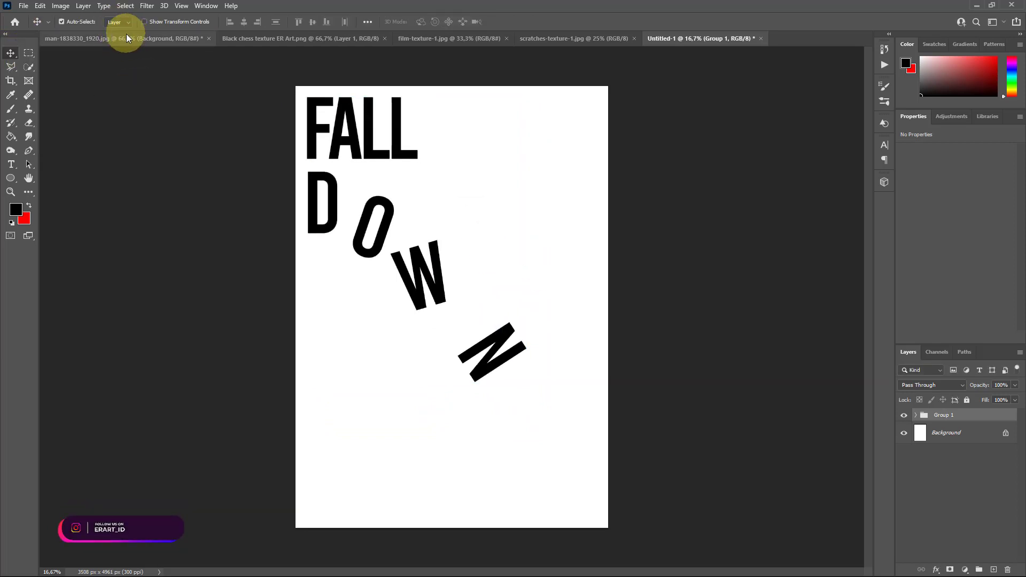
pyautogui.click(126, 35)
pyautogui.click(908, 435)
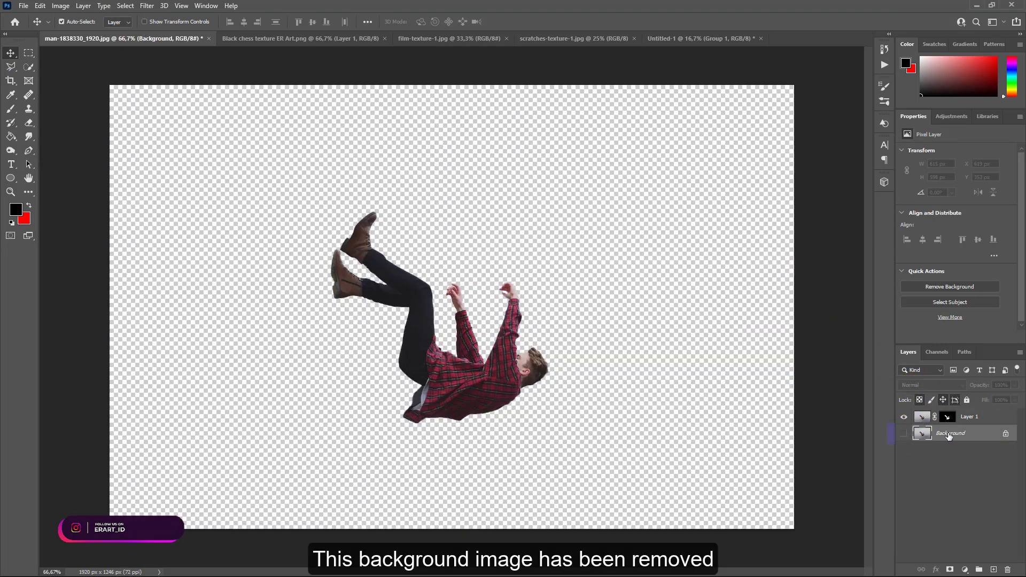
pyautogui.rightClick(996, 416)
pyautogui.click(883, 274)
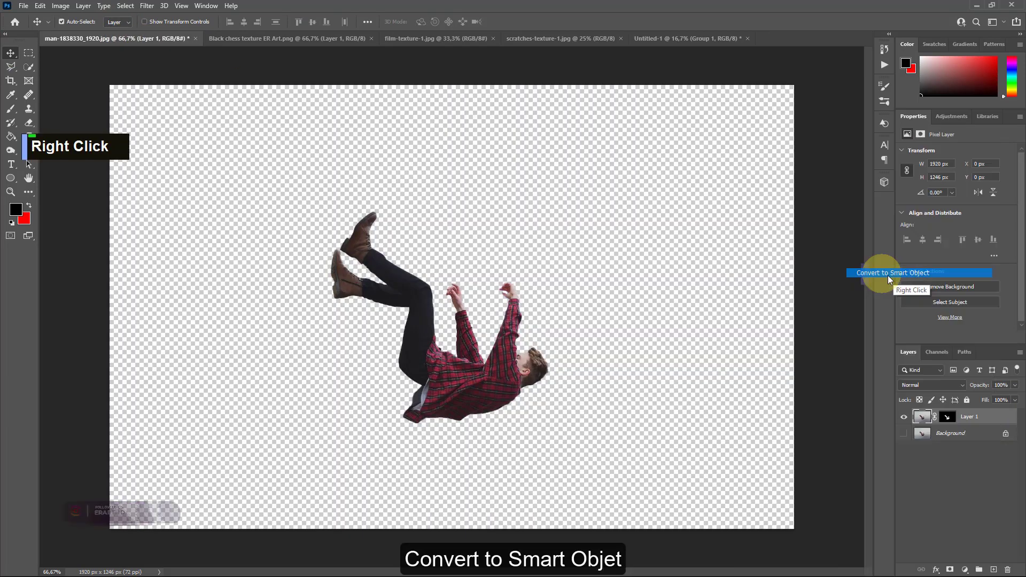
# - Float the man-1838330_1920.jpg document, copy its falling man smart object into the Untitled-1 poster, and dock the document again
pyautogui.rightClick(121, 42)
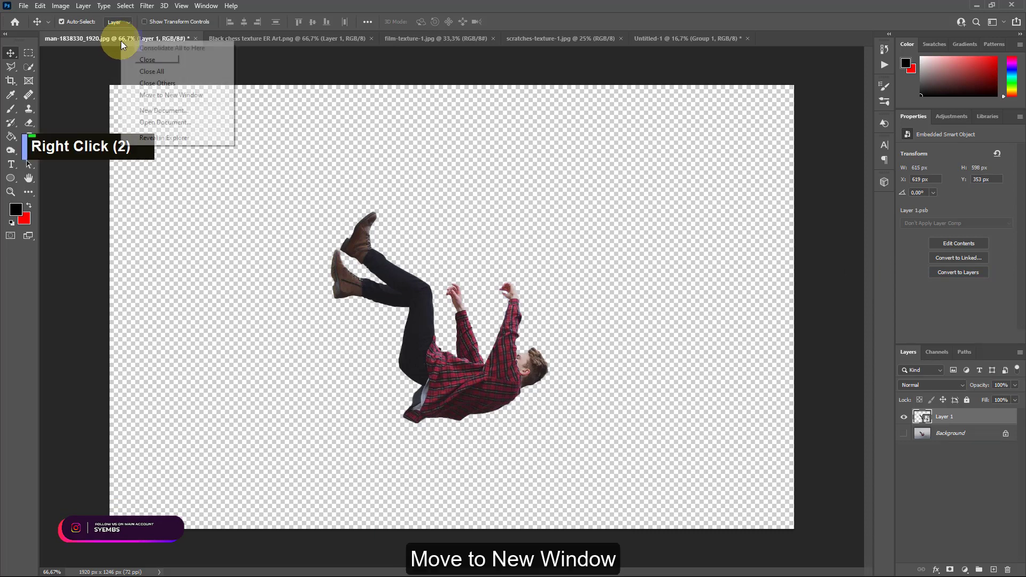
pyautogui.click(162, 96)
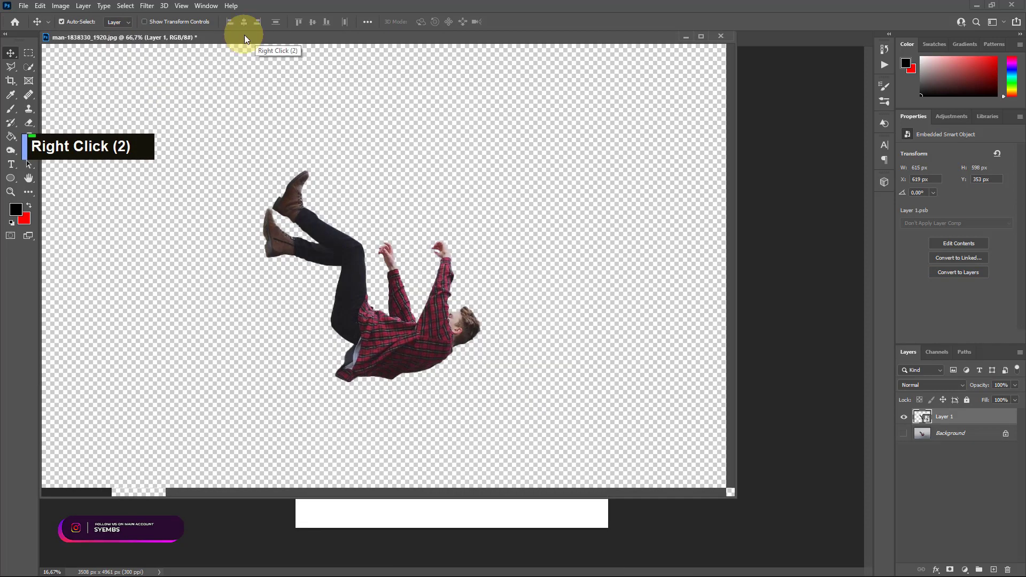
pyautogui.moveTo(244, 34); pyautogui.dragTo(482, 384)
pyautogui.moveTo(530, 531); pyautogui.dragTo(427, 319)
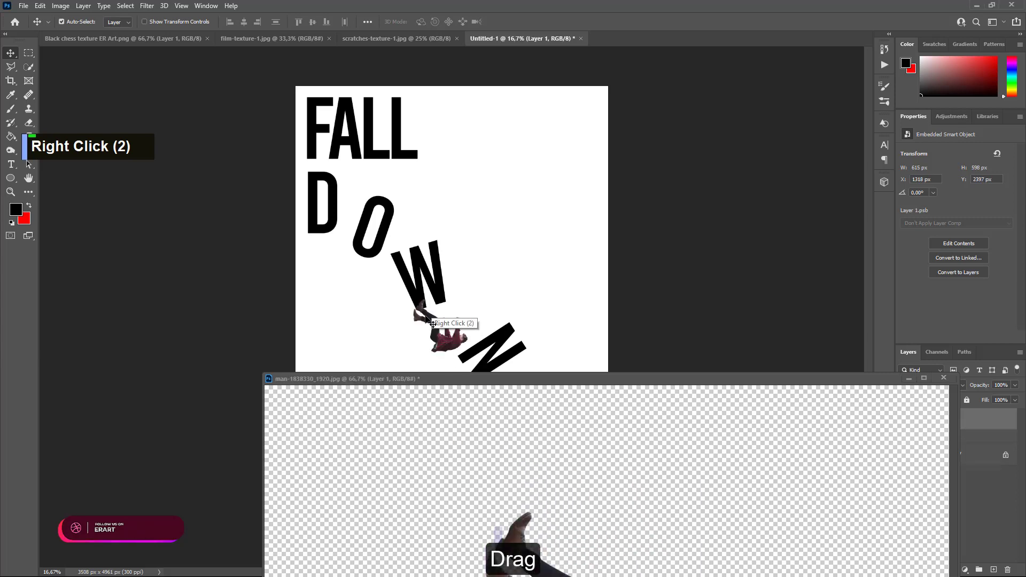
pyautogui.moveTo(460, 377); pyautogui.dragTo(583, 40)
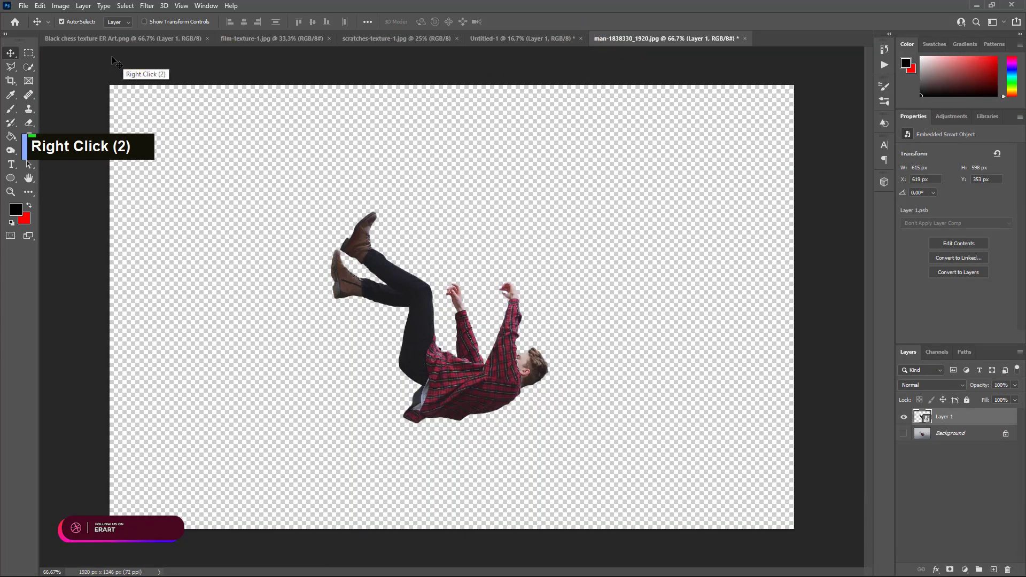
# - In Untitled-1, scale the falling man to about 66.6% and position him over the N with one shoe overlapping the W
pyautogui.click(479, 39)
pyautogui.moveTo(444, 352); pyautogui.dragTo(458, 426)
pyautogui.hotkey('ctrl', 't')
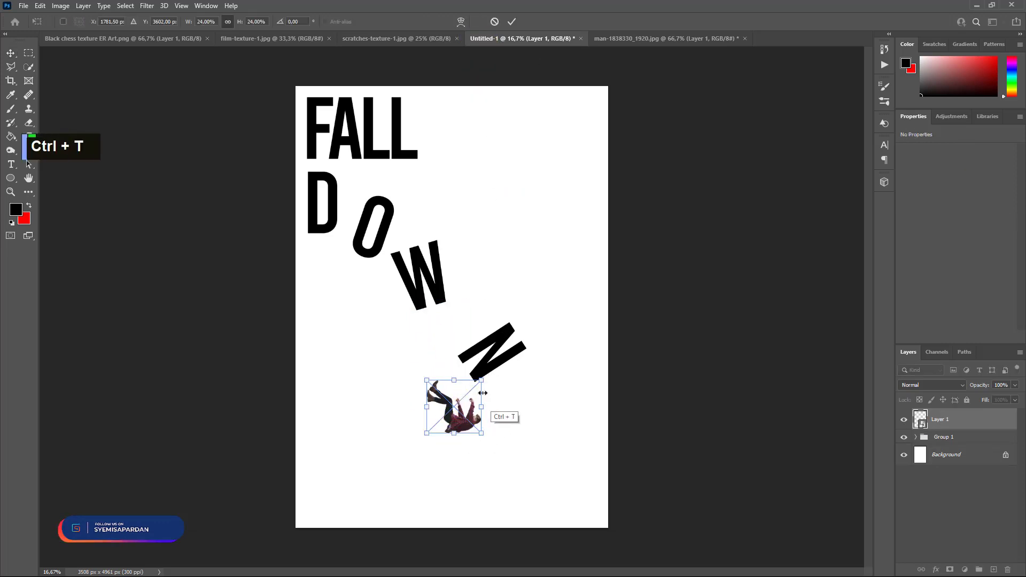
pyautogui.moveTo(482, 380); pyautogui.dragTo(537, 342)
pyautogui.moveTo(494, 409); pyautogui.dragTo(481, 398)
pyautogui.hotkey('ctrl', '=')
pyautogui.hotkey('ctrl', '=')
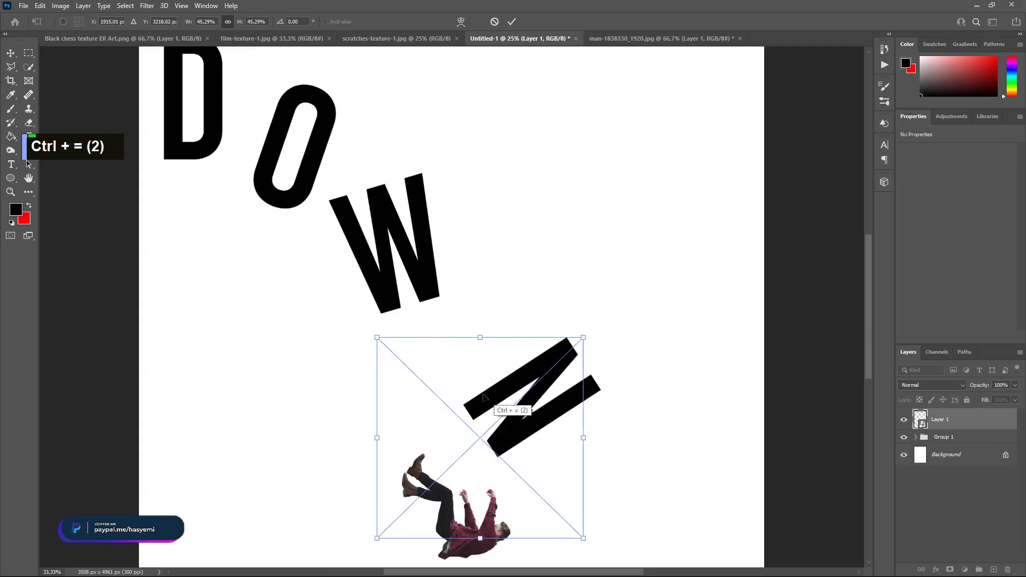
pyautogui.scroll(-7, 540, 320)
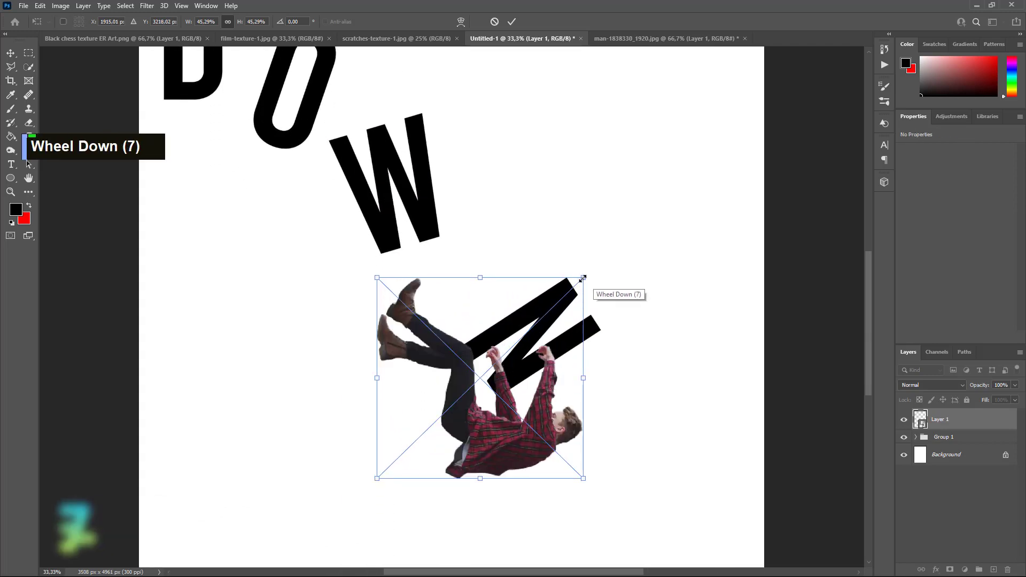
pyautogui.moveTo(583, 277); pyautogui.dragTo(632, 214)
pyautogui.moveTo(582, 484); pyautogui.dragTo(587, 459)
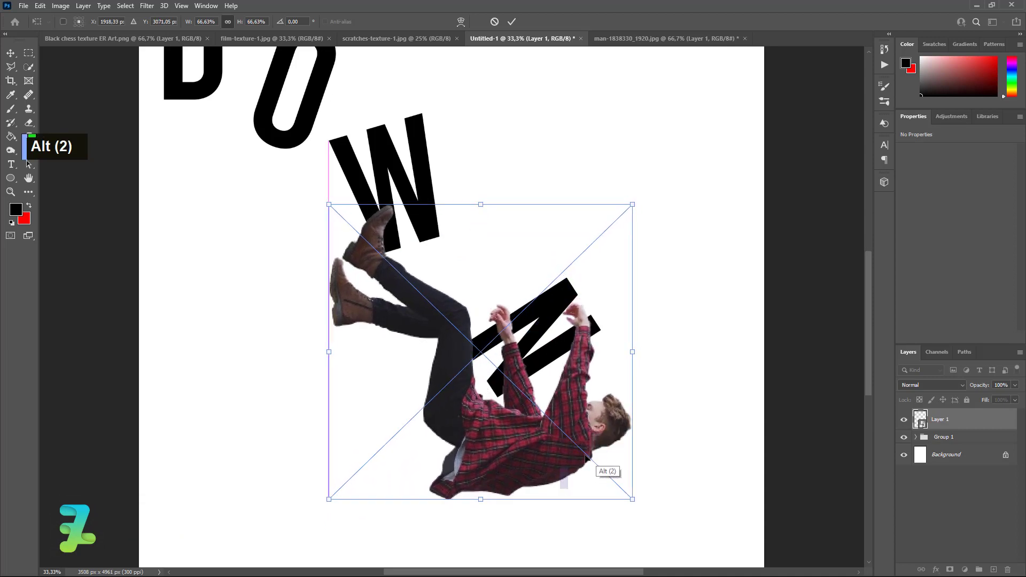
pyautogui.click(11, 53)
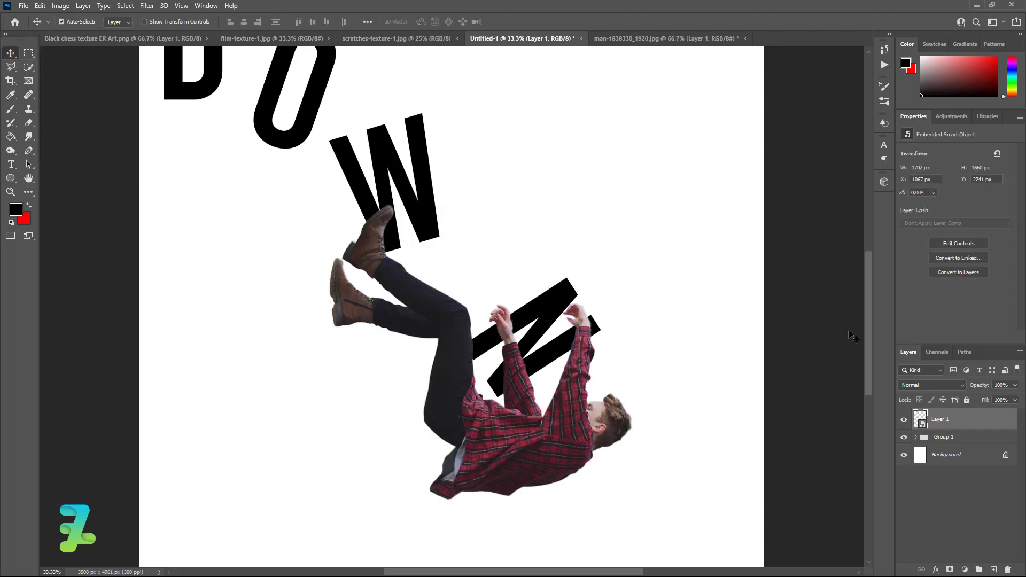
# - Add a layer mask to the falling man's Layer 1 and load the outline of the N text layer as a selection
pyautogui.click(913, 424)
pyautogui.press('b')
pyautogui.hotkey('ctrl', 'd')
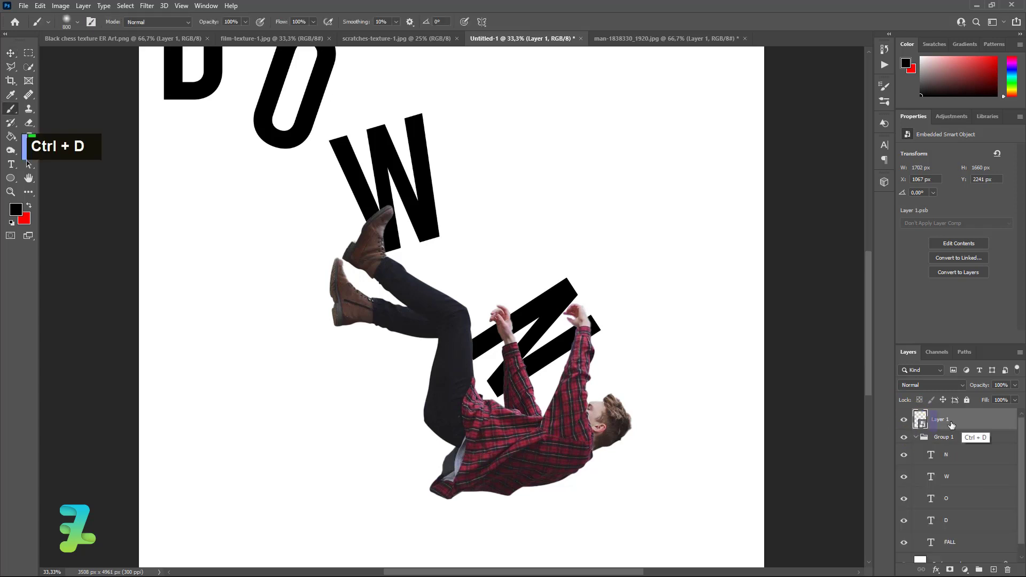
pyautogui.click(949, 562)
pyautogui.scroll(9, 957, 481)
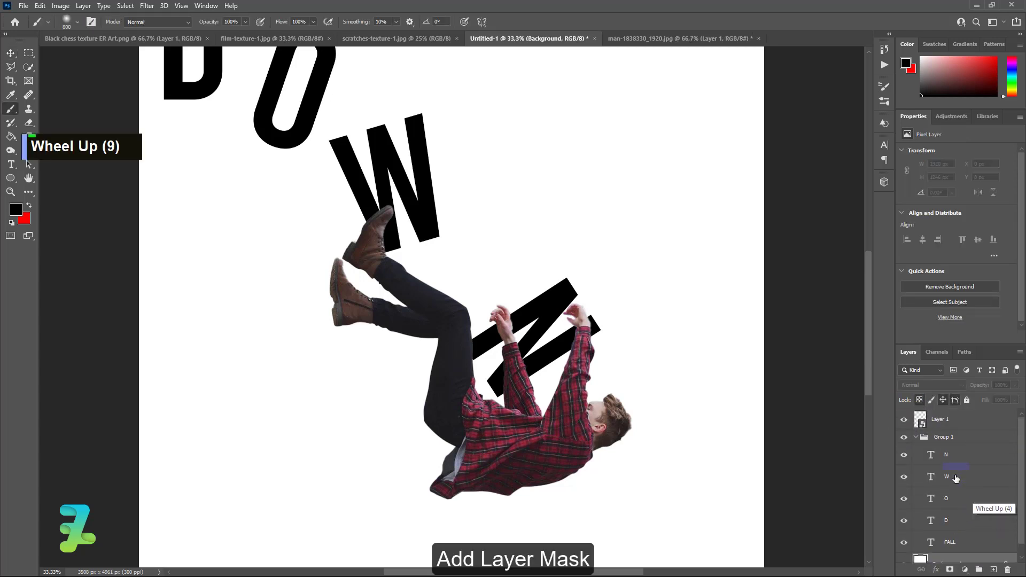
pyautogui.click(957, 423)
pyautogui.click(949, 570)
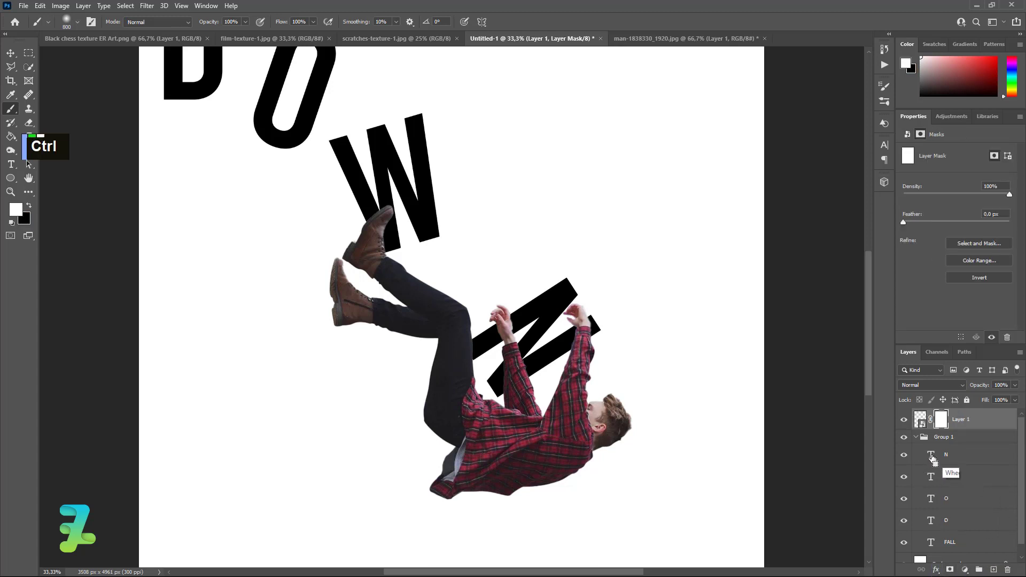
pyautogui.keyDown('ctrl'); pyautogui.click(931, 455); pyautogui.keyUp('ctrl')
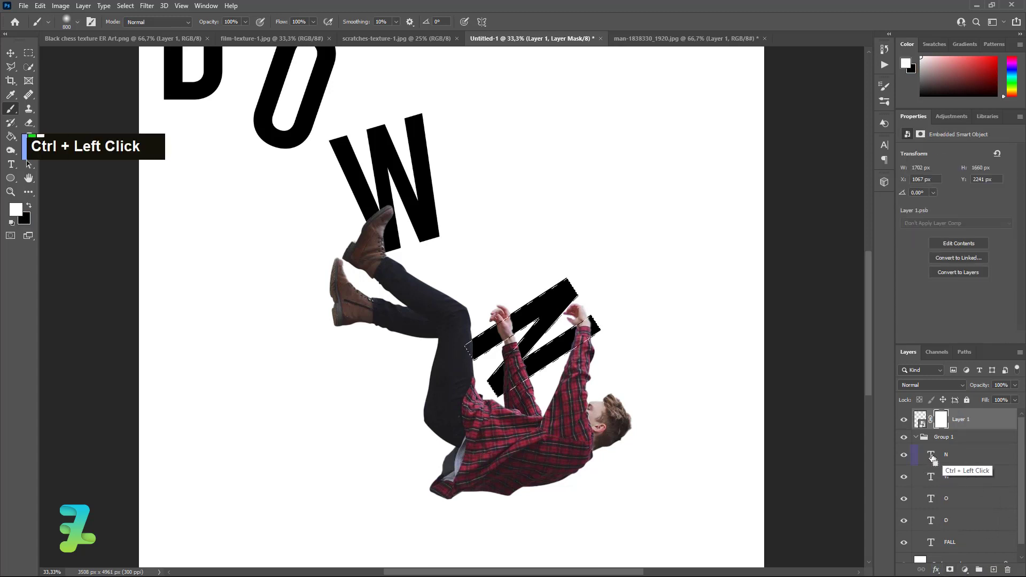
# - Paint #000000 on the man's mask inside the N selection to put his rear arm behind the letter, and deselect
pyautogui.click(5, 108)
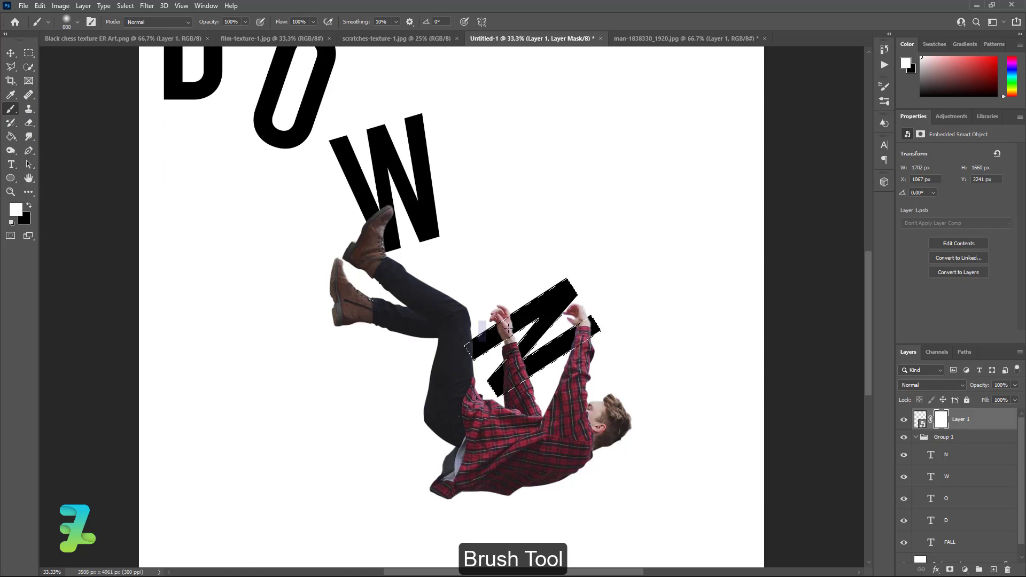
pyautogui.click(29, 205)
pyautogui.doubleClick(16, 210)
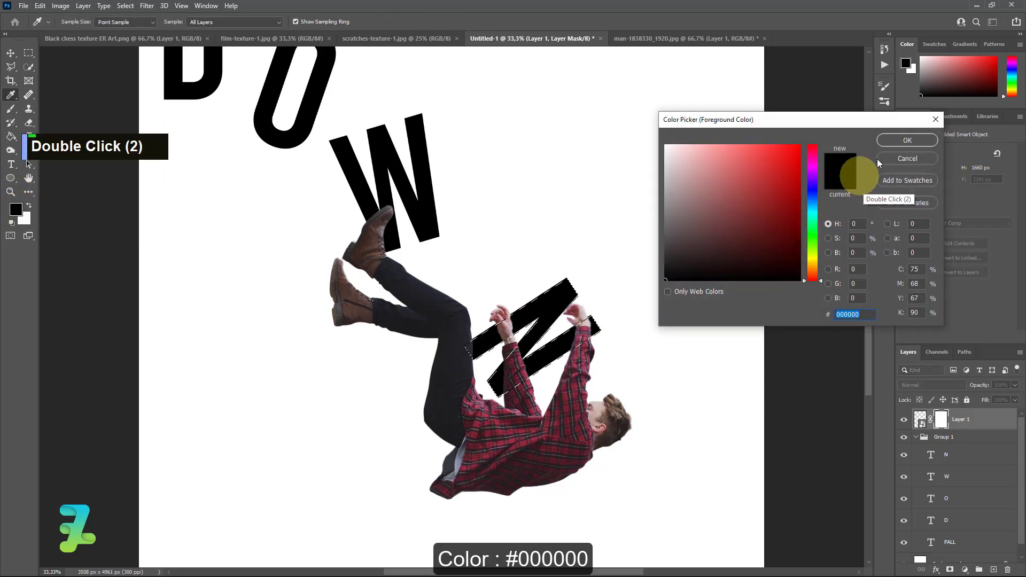
pyautogui.click(903, 139)
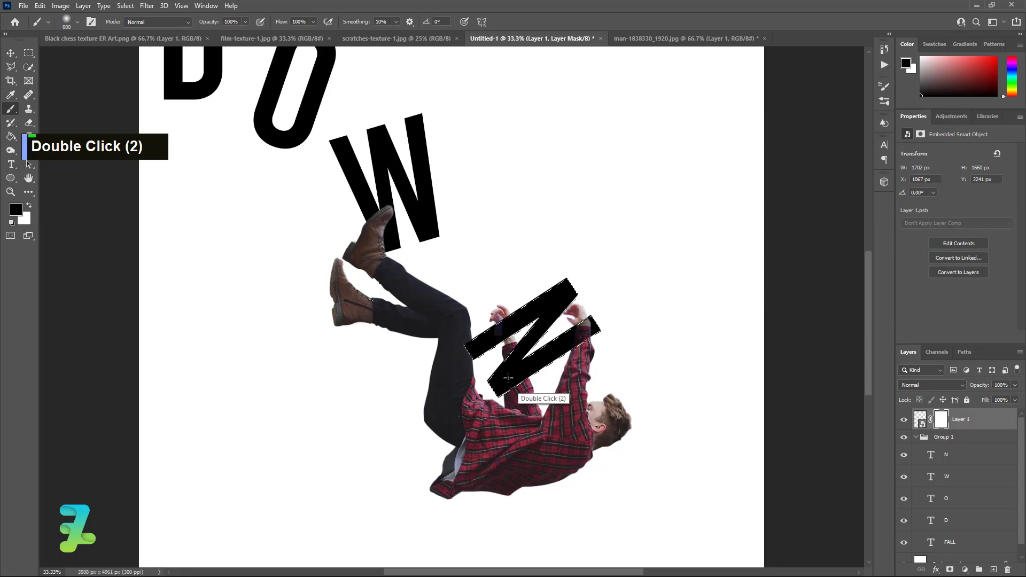
pyautogui.hotkey('ctrl', 'z')
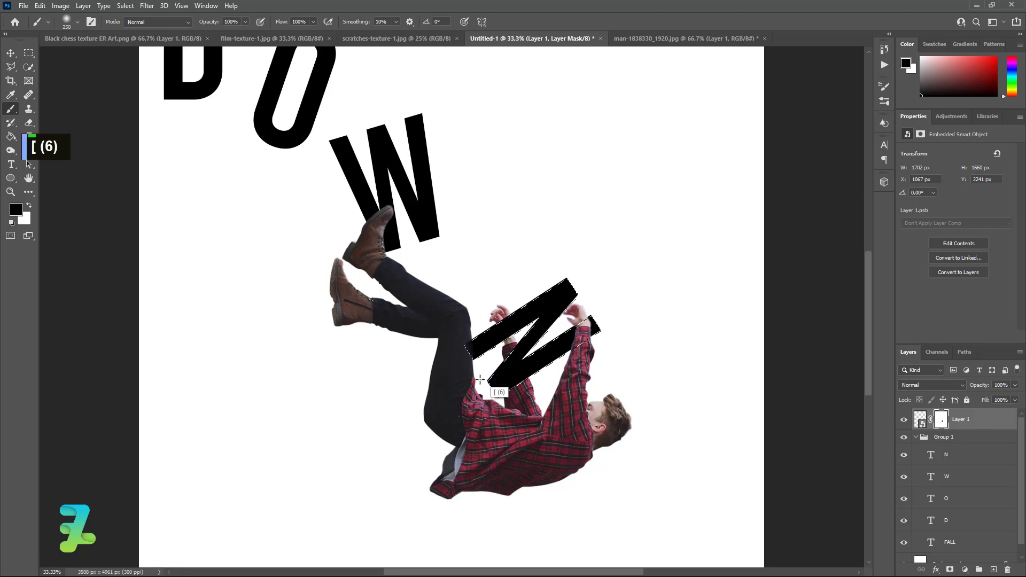
pyautogui.click(11, 53)
pyautogui.hotkey('ctrl', 'd')
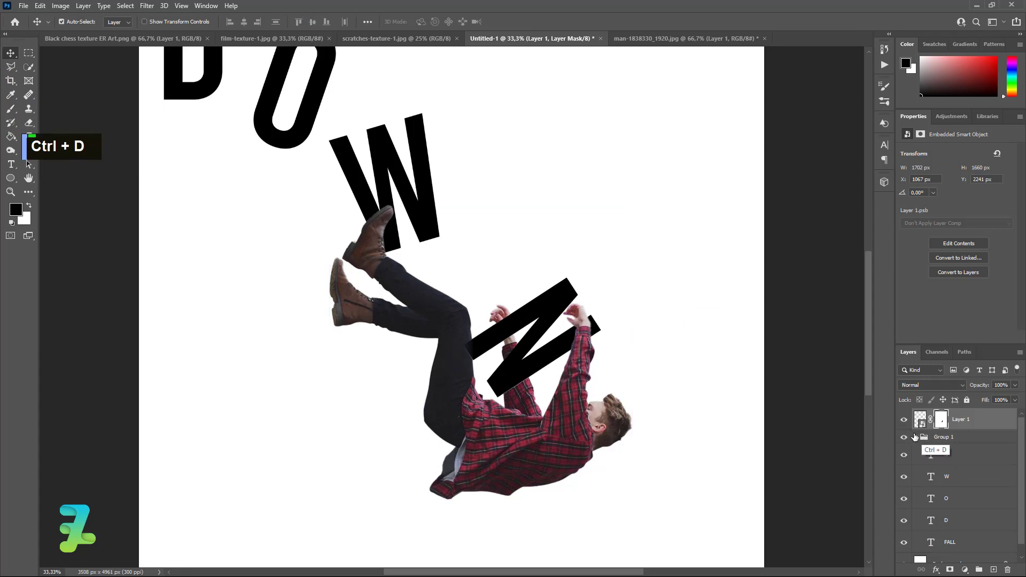
pyautogui.click(916, 437)
# - Add a Brightness/Contrast adjustment clipped to the man's layer with Brightness -22 and Contrast 30
pyautogui.click(964, 570)
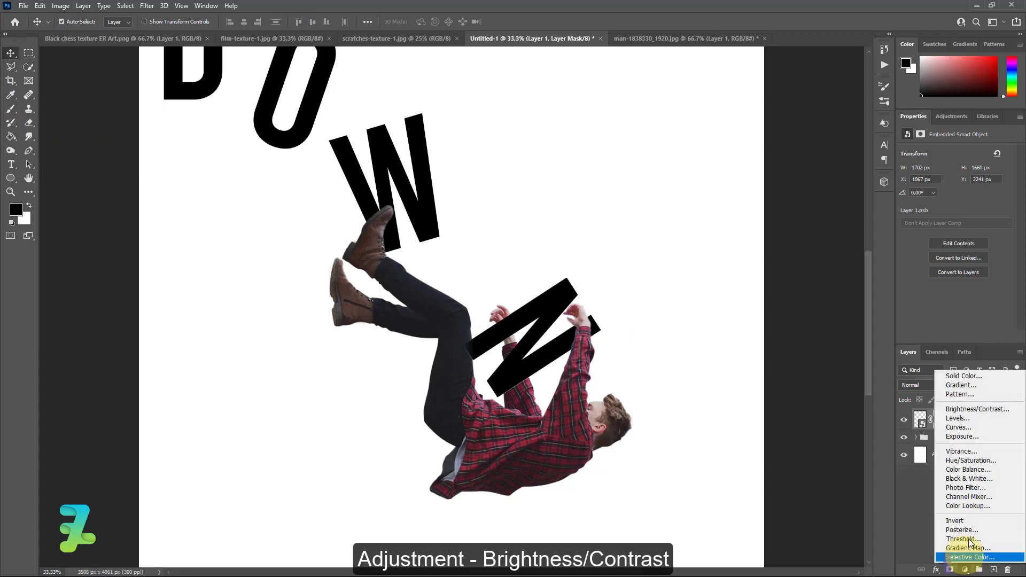
pyautogui.click(973, 410)
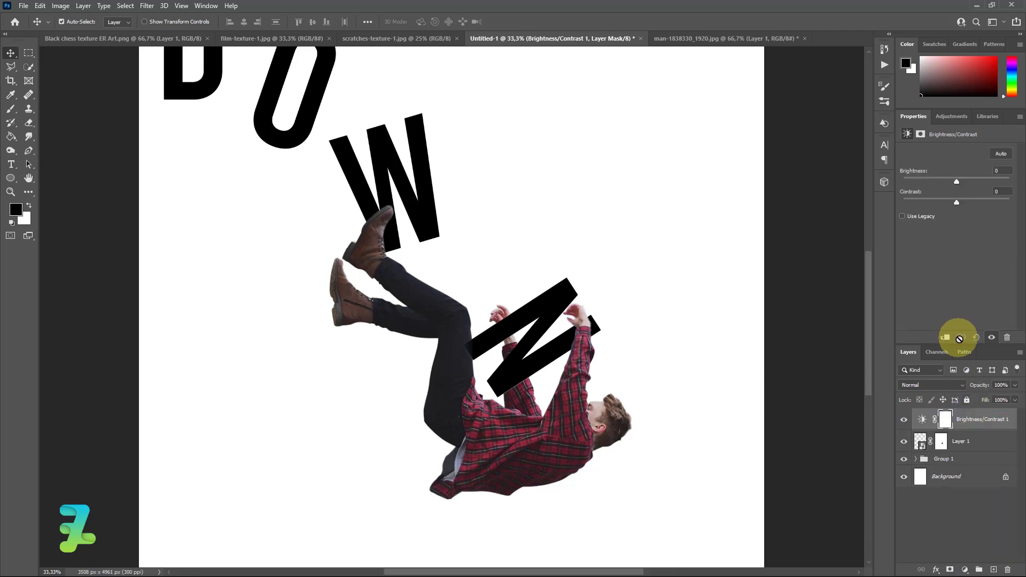
pyautogui.click(959, 338)
pyautogui.moveTo(956, 202)
pyautogui.mouseDown()
pyautogui.moveTo(1022, 225)
pyautogui.moveTo(919, 208)
pyautogui.moveTo(973, 208)
pyautogui.moveTo(948, 184)
pyautogui.mouseUp()
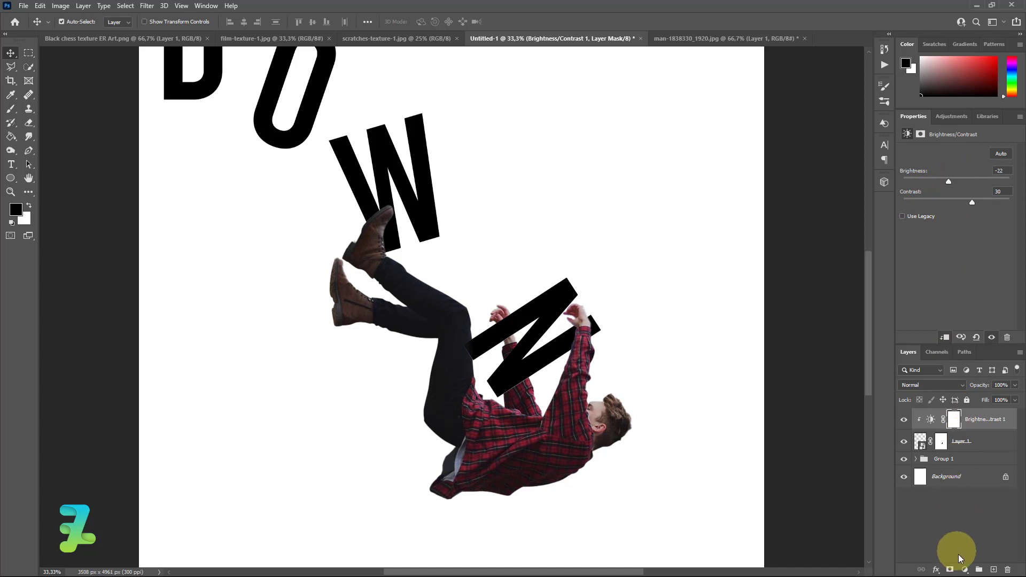
# - Add an Exposure adjustment clipped to the man's layer with Exposure +0.57, Offset -0.0075 and Gamma Correction 0.94
pyautogui.click(965, 570)
pyautogui.click(970, 431)
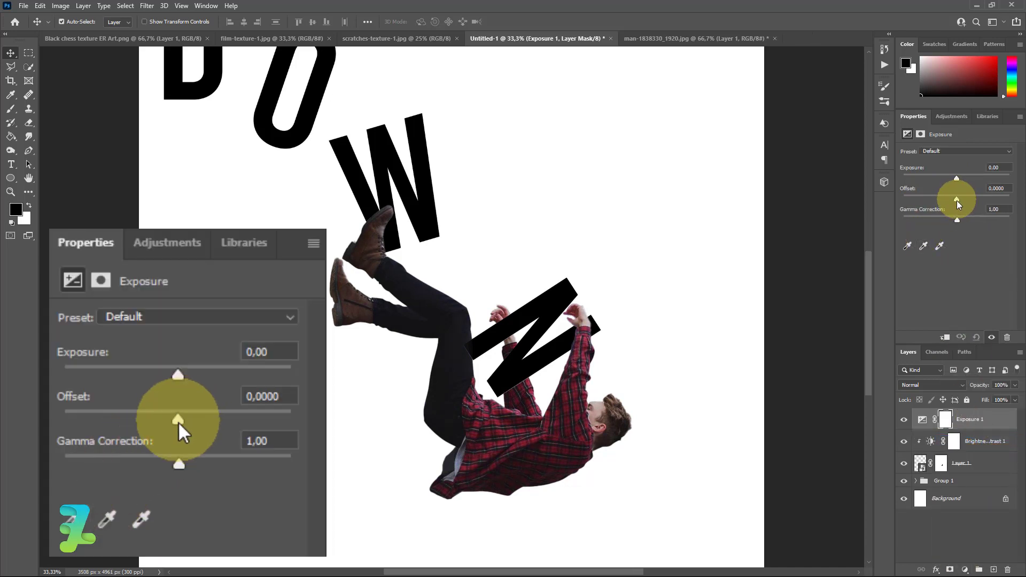
pyautogui.moveTo(956, 201)
pyautogui.mouseDown()
pyautogui.moveTo(942, 204)
pyautogui.moveTo(955, 209)
pyautogui.mouseUp()
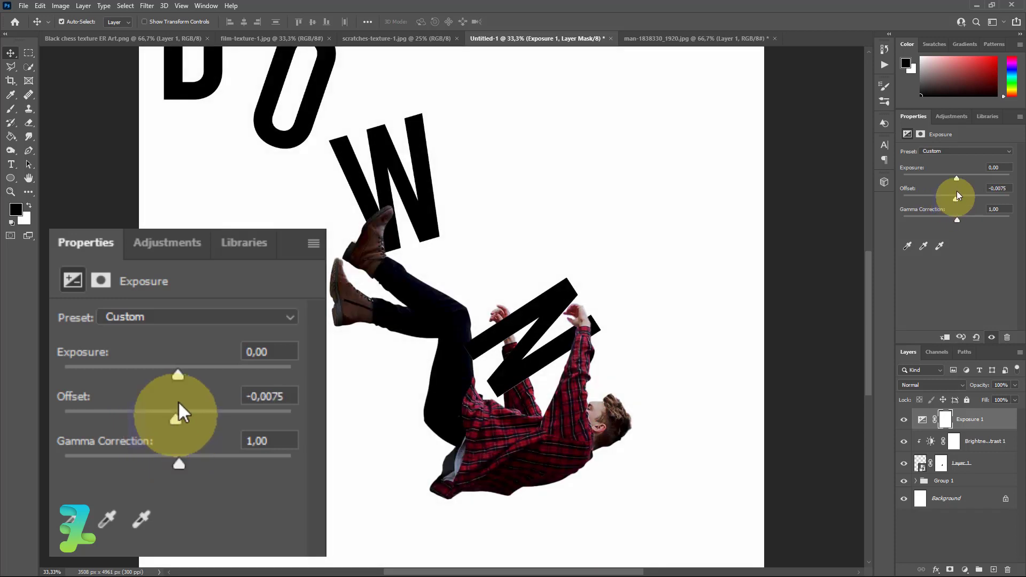
pyautogui.moveTo(956, 179); pyautogui.dragTo(946, 180)
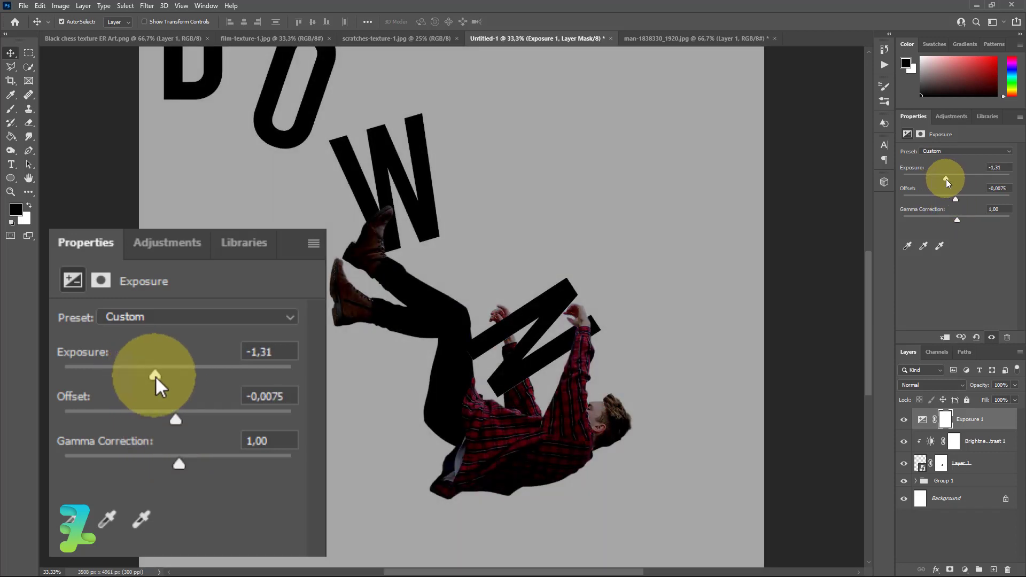
pyautogui.rightClick(1013, 420)
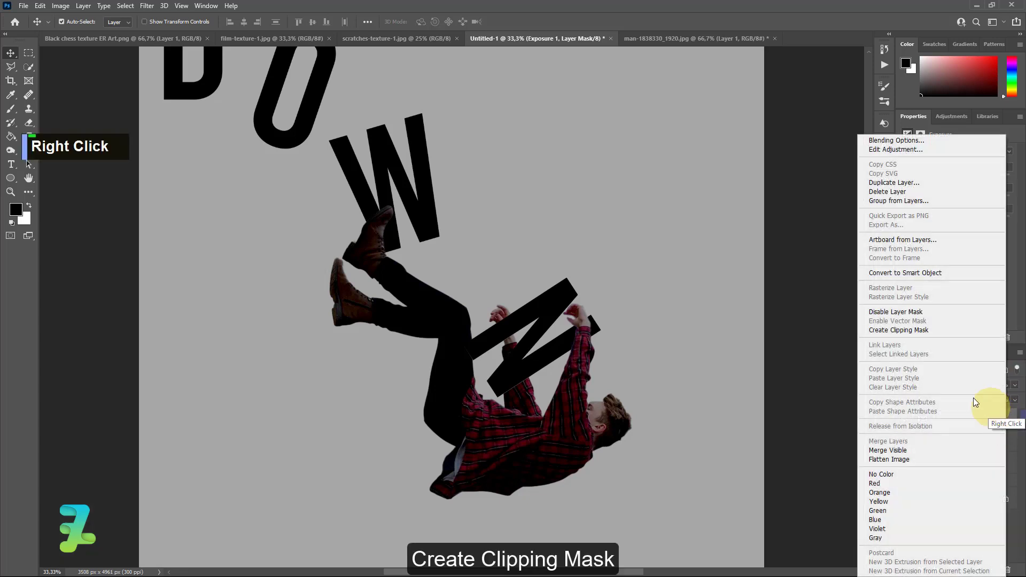
pyautogui.click(917, 331)
pyautogui.moveTo(942, 179); pyautogui.dragTo(960, 181)
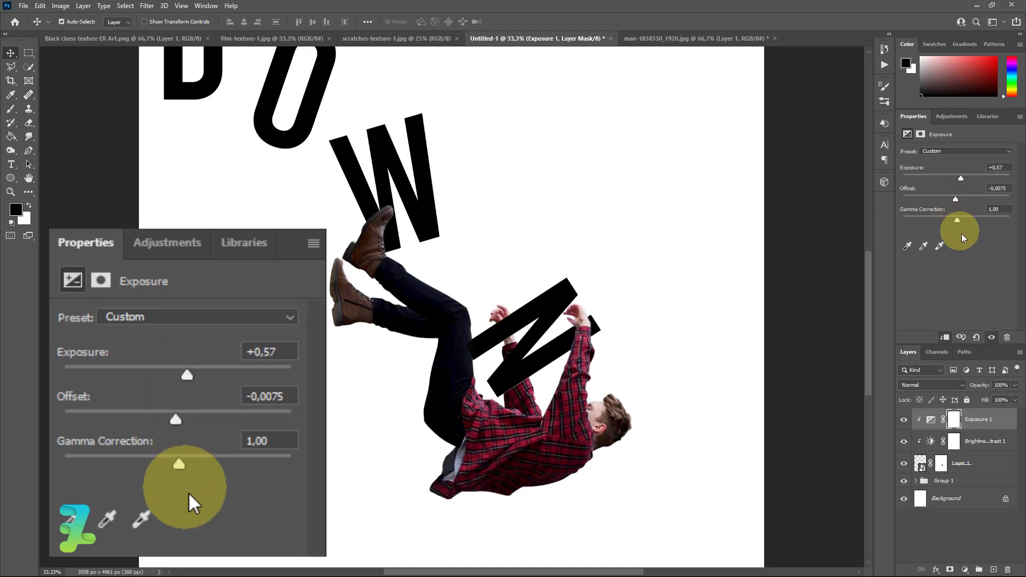
pyautogui.moveTo(956, 221)
pyautogui.mouseDown()
pyautogui.moveTo(977, 223)
pyautogui.moveTo(959, 224)
pyautogui.mouseUp()
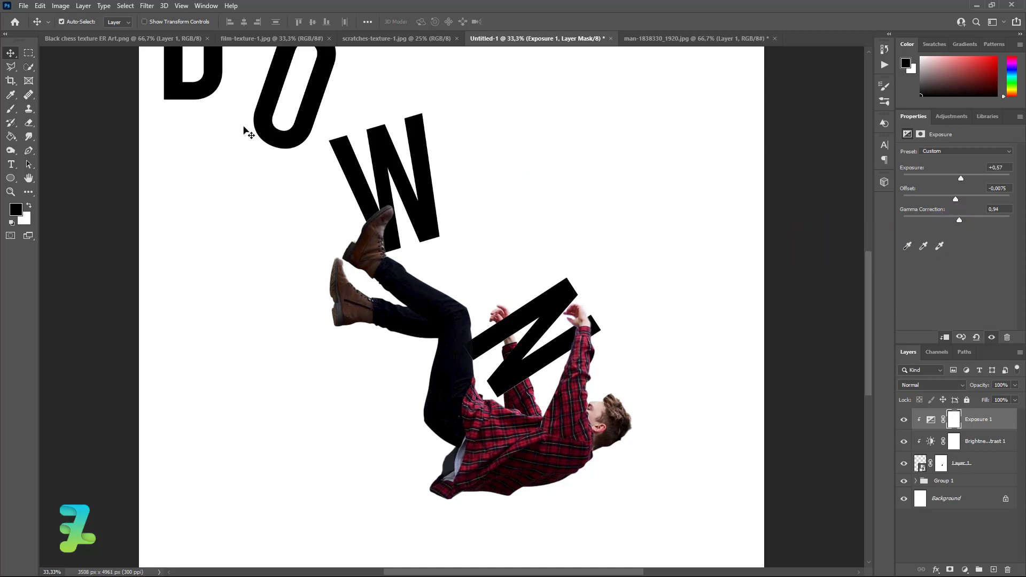
pyautogui.click(13, 54)
pyautogui.click(929, 419)
pyautogui.scroll(-3, 941, 419)
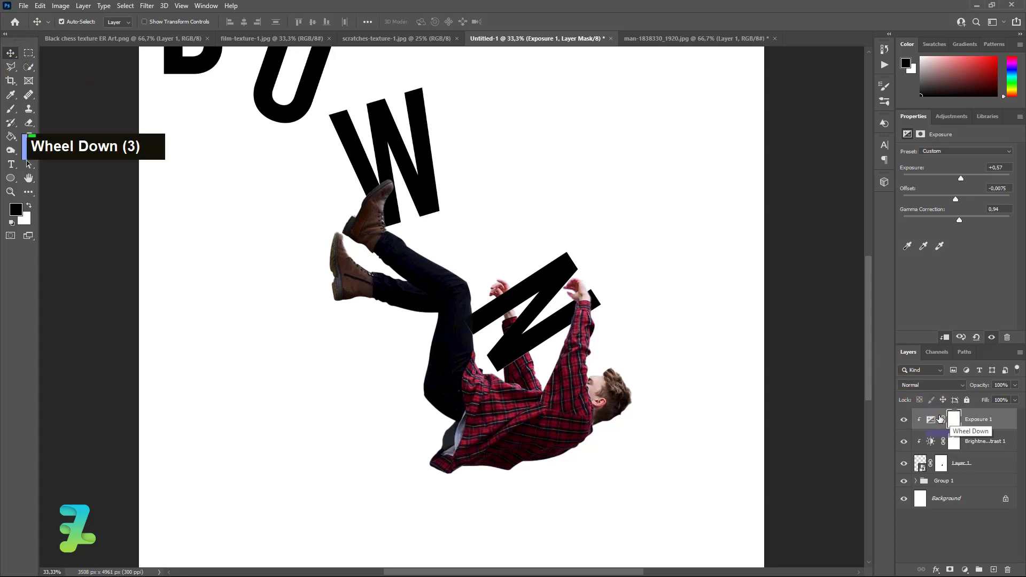
pyautogui.scroll(-1, 941, 419)
pyautogui.scroll(9, 940, 419)
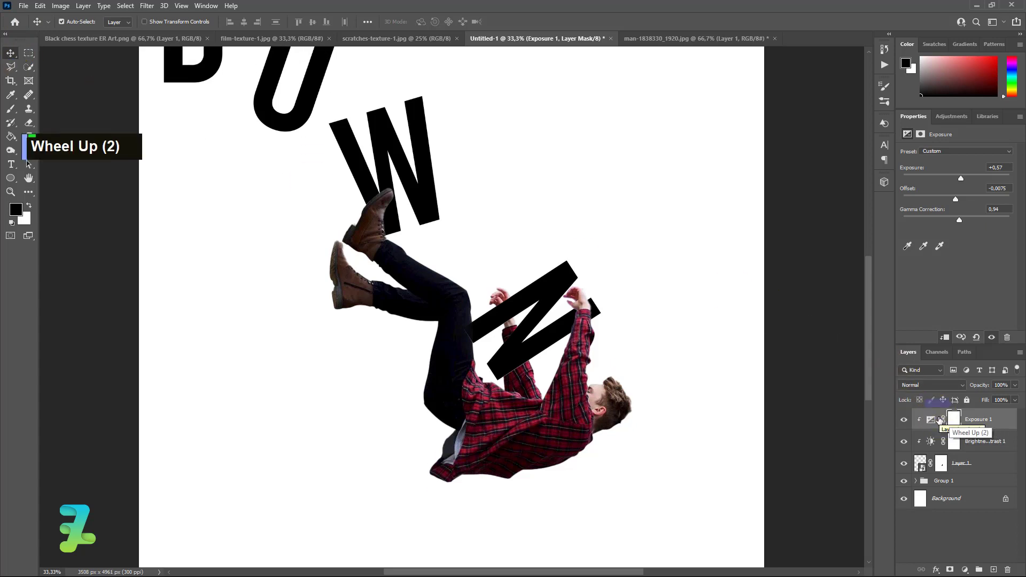
pyautogui.scroll(-2, 941, 420)
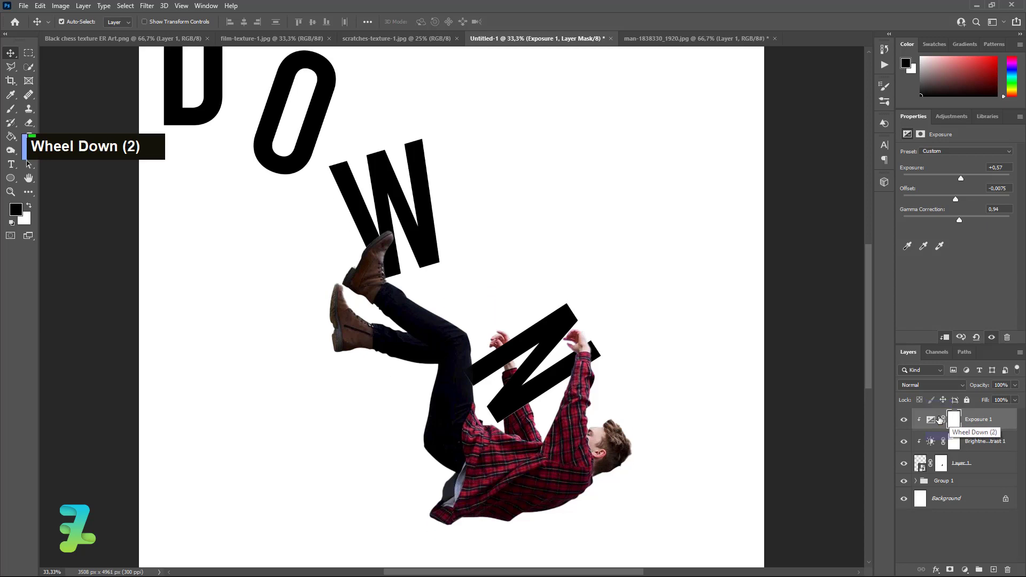
# - Float Black chess texture ER Art.png, copy its checkerboard layer into the Untitled-1 poster, and dock the document again
pyautogui.hotkey('ctrl', '-')
pyautogui.hotkey('ctrl', '-')
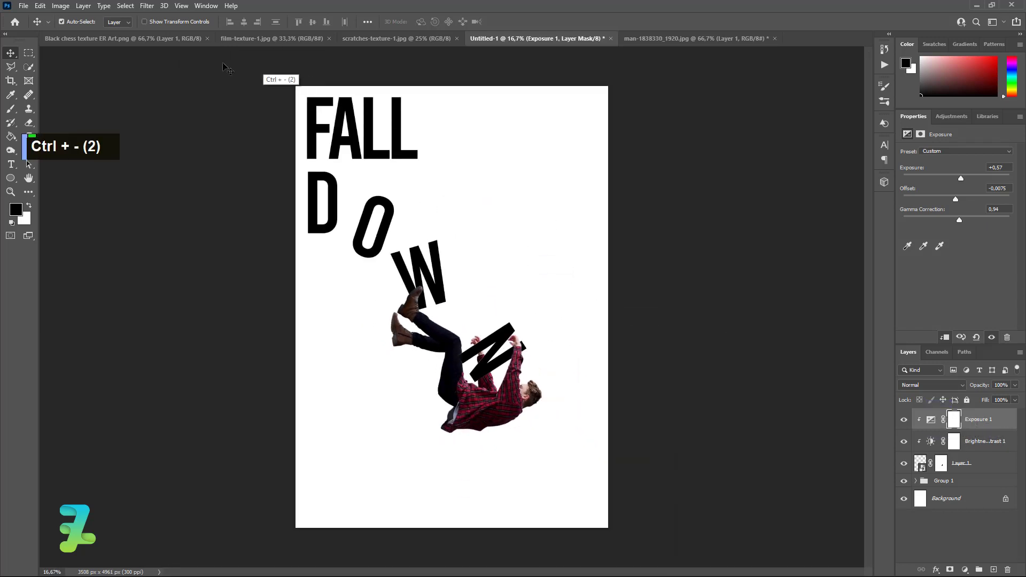
pyautogui.click(126, 38)
pyautogui.rightClick(128, 40)
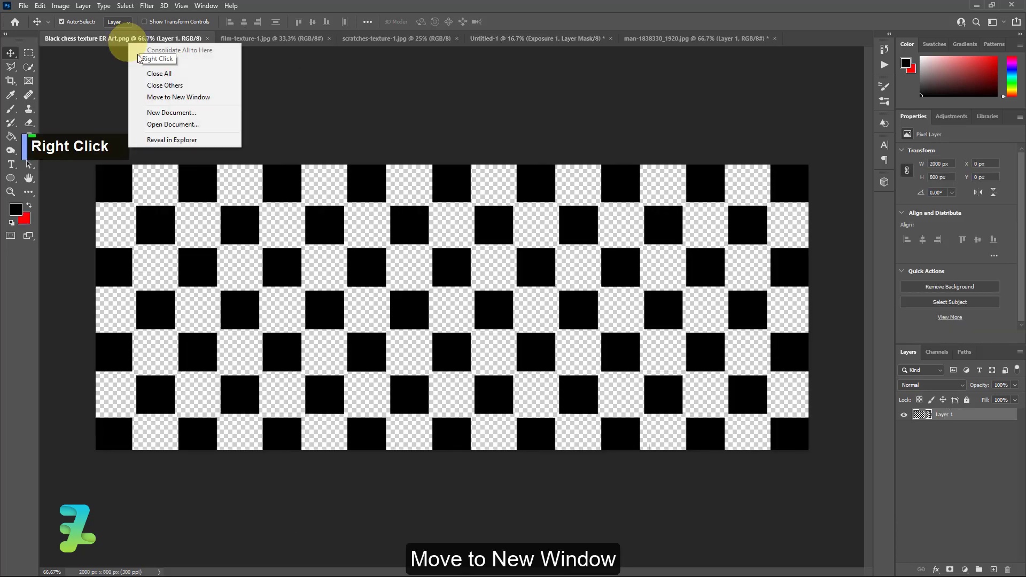
pyautogui.click(175, 98)
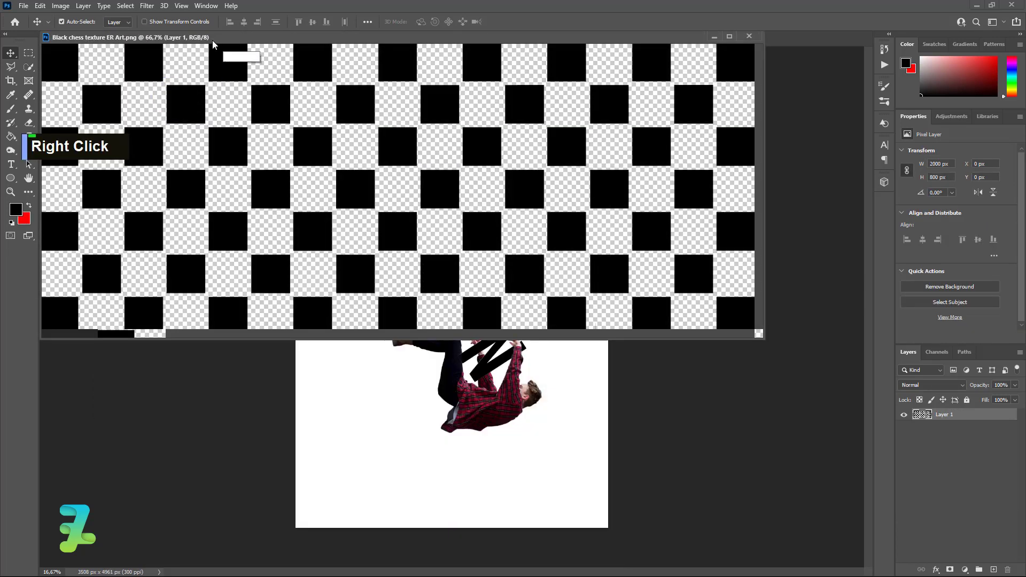
pyautogui.moveTo(361, 31); pyautogui.dragTo(508, 179)
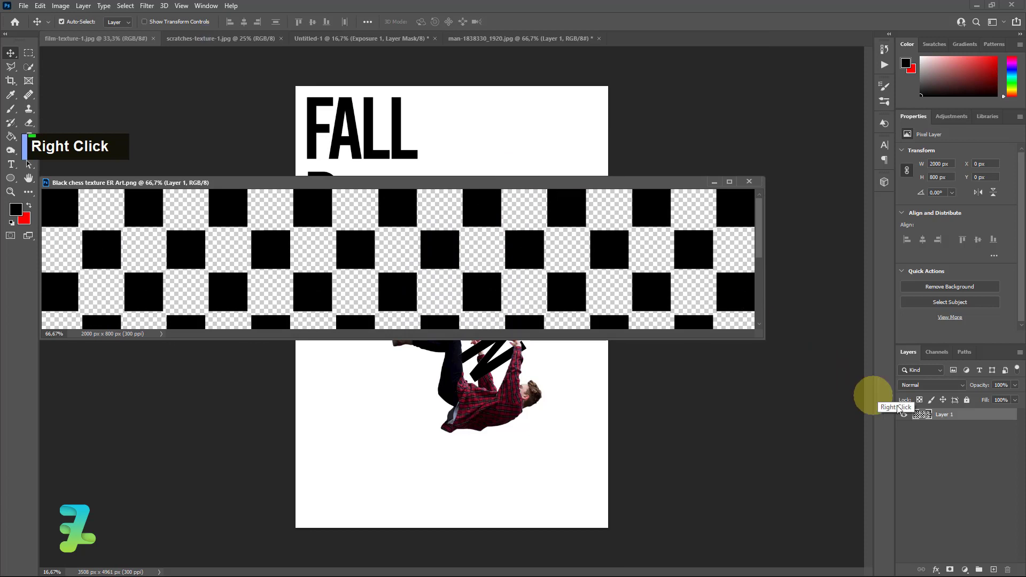
pyautogui.moveTo(923, 419); pyautogui.dragTo(473, 417)
pyautogui.moveTo(431, 181); pyautogui.dragTo(511, 41)
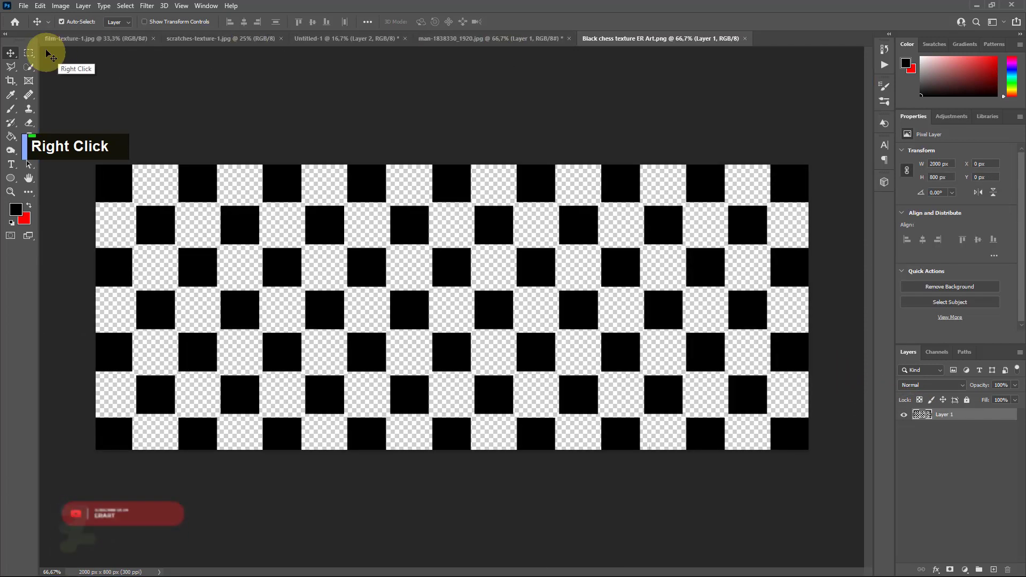
# - Reposition the checkerboard in the Untitled-1 poster and stack its layer directly above the Background, behind the letters and the man
pyautogui.click(65, 45)
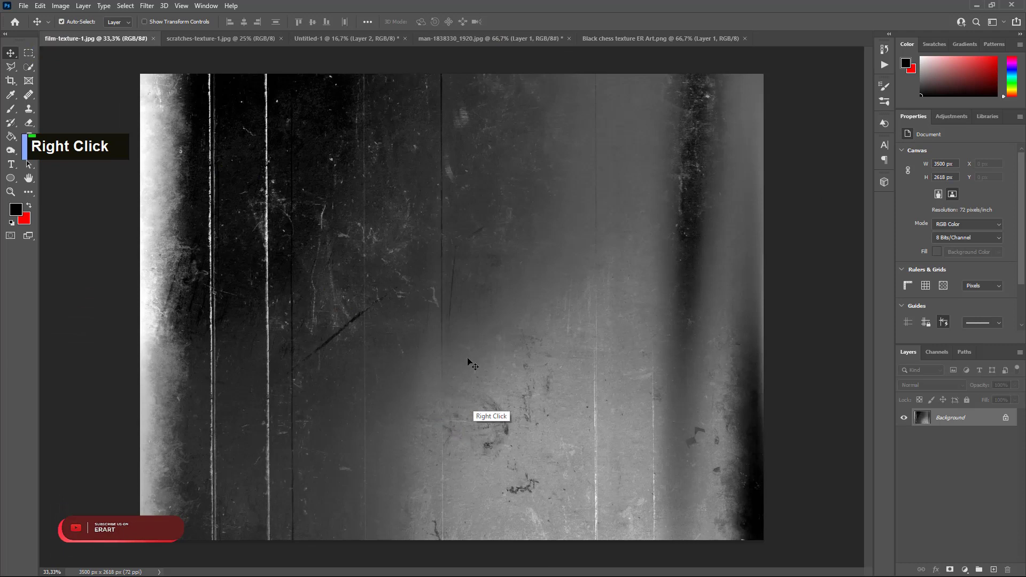
pyautogui.doubleClick(328, 40)
pyautogui.moveTo(556, 412); pyautogui.dragTo(551, 404)
pyautogui.moveTo(920, 419); pyautogui.dragTo(914, 511)
pyautogui.moveTo(505, 435); pyautogui.dragTo(497, 427)
# - Scale the checkerboard proportionally to 147.25% and centre it horizontally across the lower part of the poster, behind the man's back
pyautogui.hotkey('ctrl', 't')
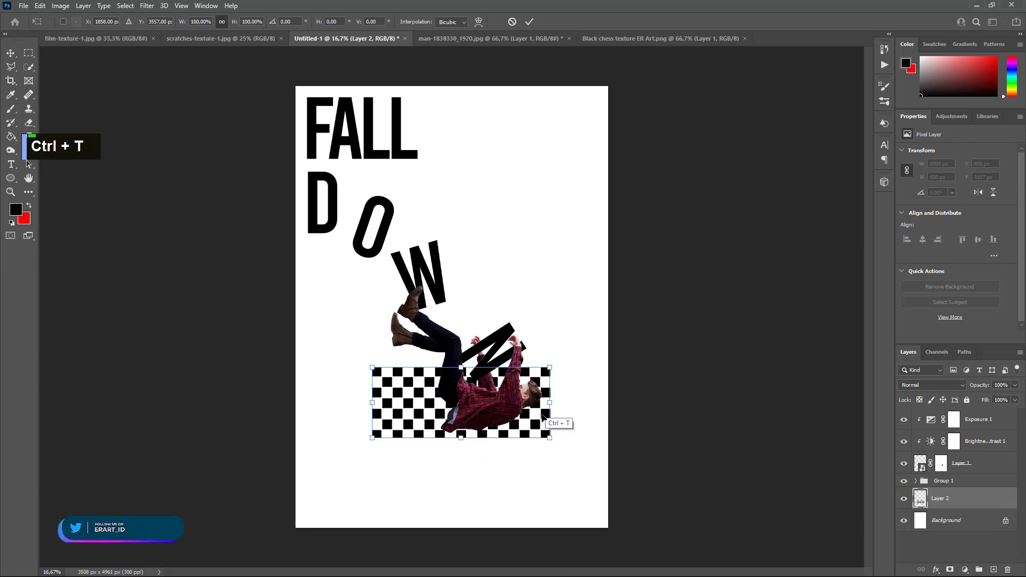
pyautogui.moveTo(565, 451)
pyautogui.mouseDown()
pyautogui.moveTo(552, 344)
pyautogui.moveTo(491, 312)
pyautogui.moveTo(558, 452)
pyautogui.mouseUp()
pyautogui.moveTo(552, 369); pyautogui.dragTo(542, 422)
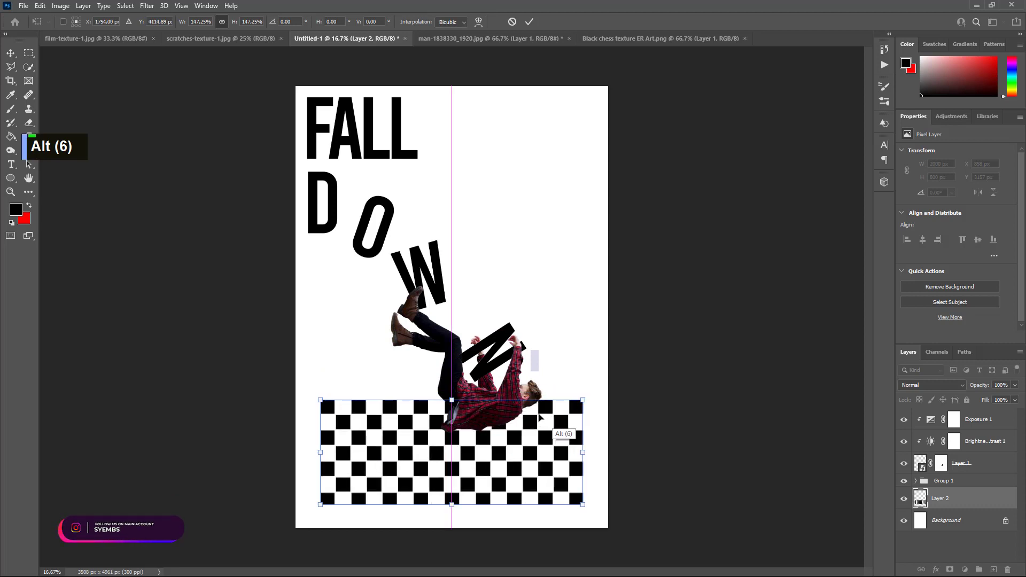
pyautogui.click(10, 53)
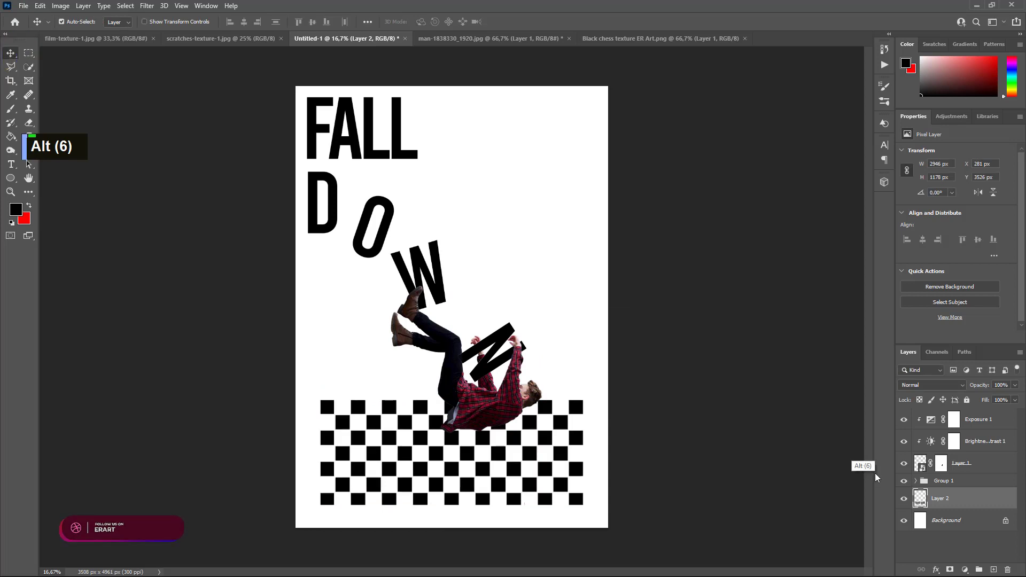
# - Give the checkerboard layer a Color Overlay of #ff9000 with Normal blending at 100% opacity
pyautogui.moveTo(937, 469); pyautogui.dragTo(939, 497)
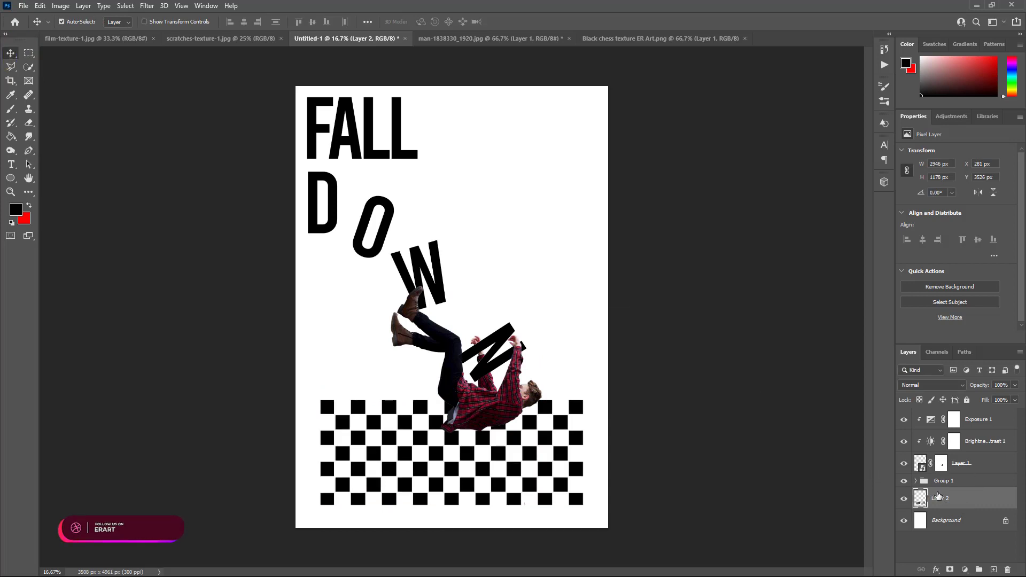
pyautogui.doubleClick(972, 499)
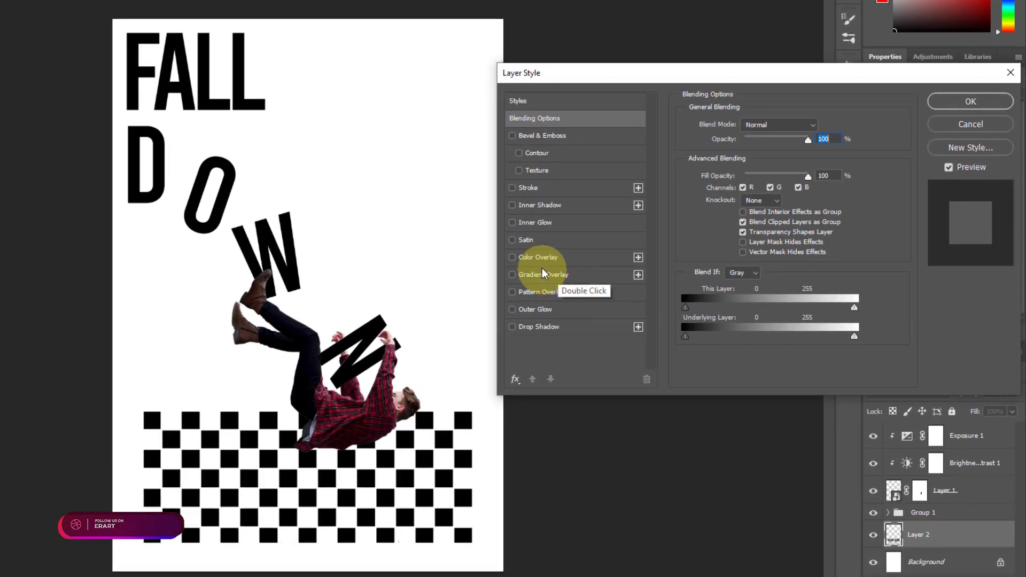
pyautogui.click(545, 259)
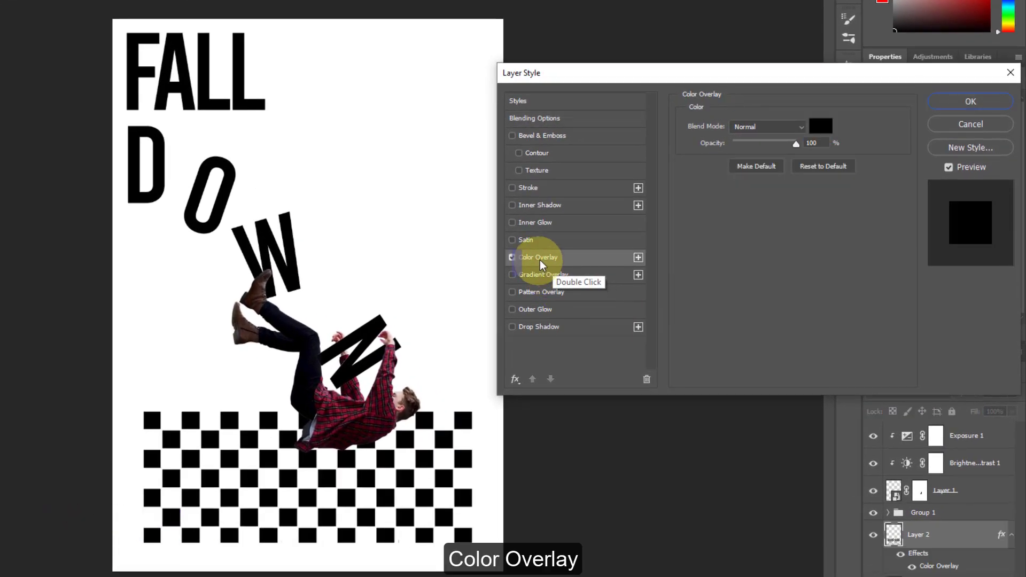
pyautogui.click(822, 126)
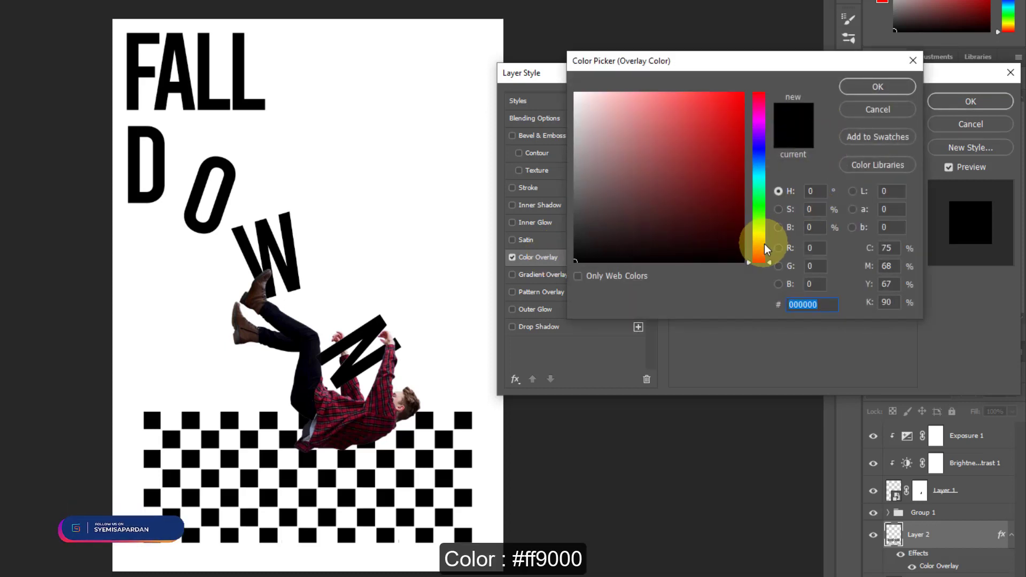
pyautogui.moveTo(765, 244); pyautogui.dragTo(762, 240)
pyautogui.moveTo(745, 191)
pyautogui.mouseDown()
pyautogui.moveTo(759, 80)
pyautogui.moveTo(777, 59)
pyautogui.mouseUp()
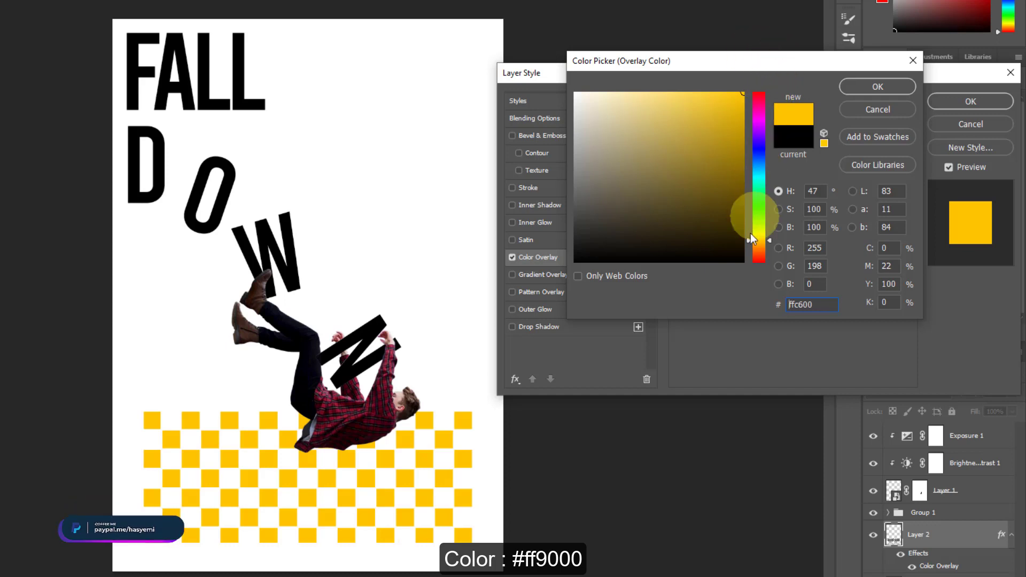
pyautogui.moveTo(748, 242); pyautogui.dragTo(752, 246)
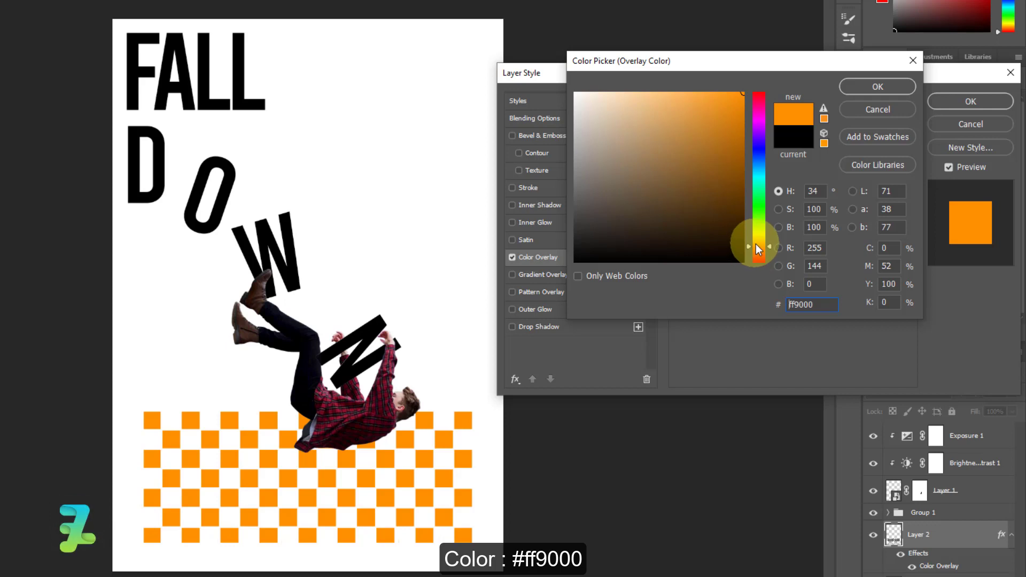
pyautogui.click(871, 88)
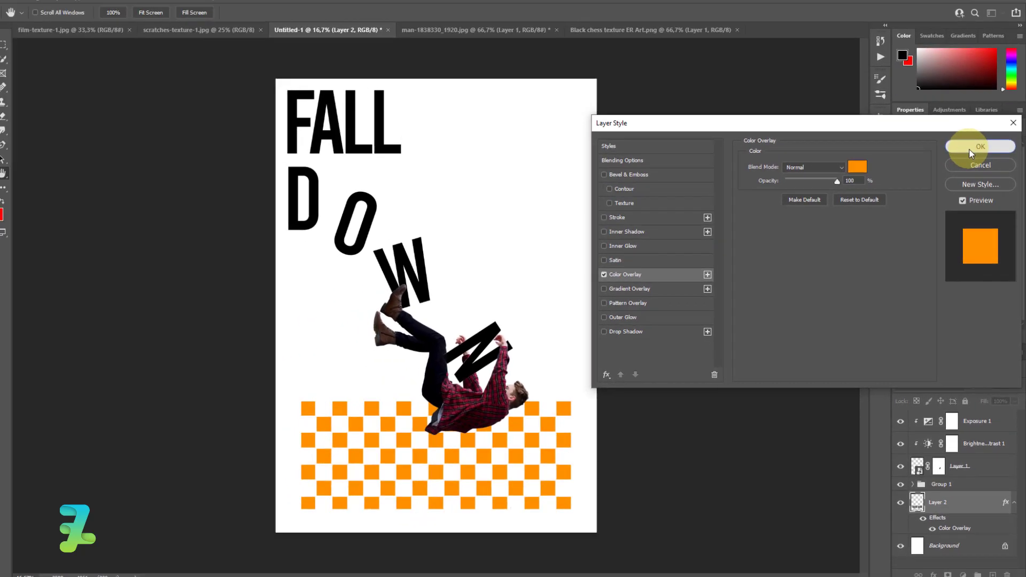
pyautogui.click(957, 104)
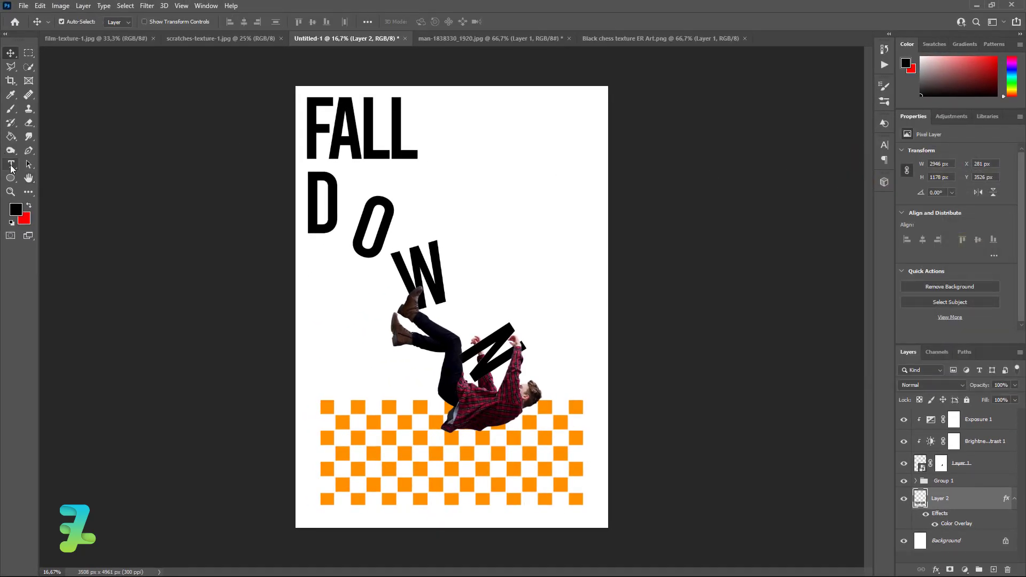
# - Add a new point text layer on the poster and paste the copied dictionary definitions of "fall" into it
pyautogui.click(11, 165)
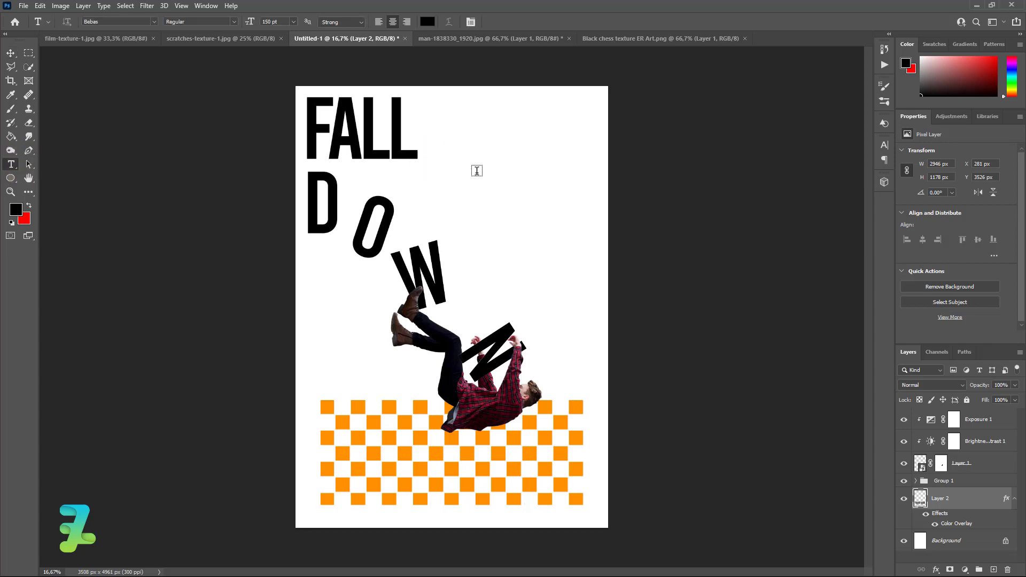
pyautogui.click(462, 164)
pyautogui.press('ctrl')
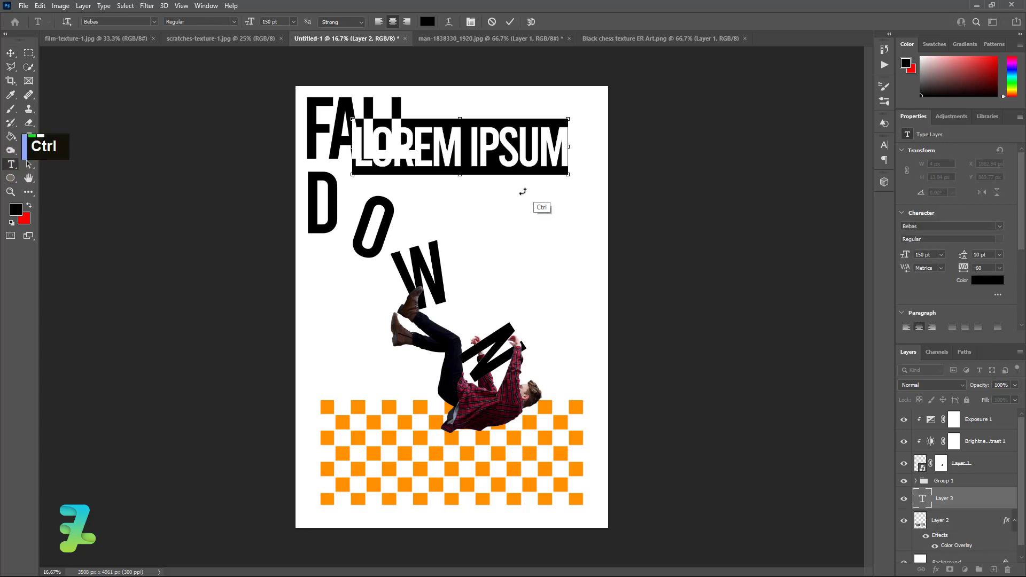
pyautogui.hotkey('ctrl', 'v')
# - Format the whole definition text as left-aligned Roboto Regular at 12 pt and move it level with the top of the D
pyautogui.hotkey('ctrl', 'a')
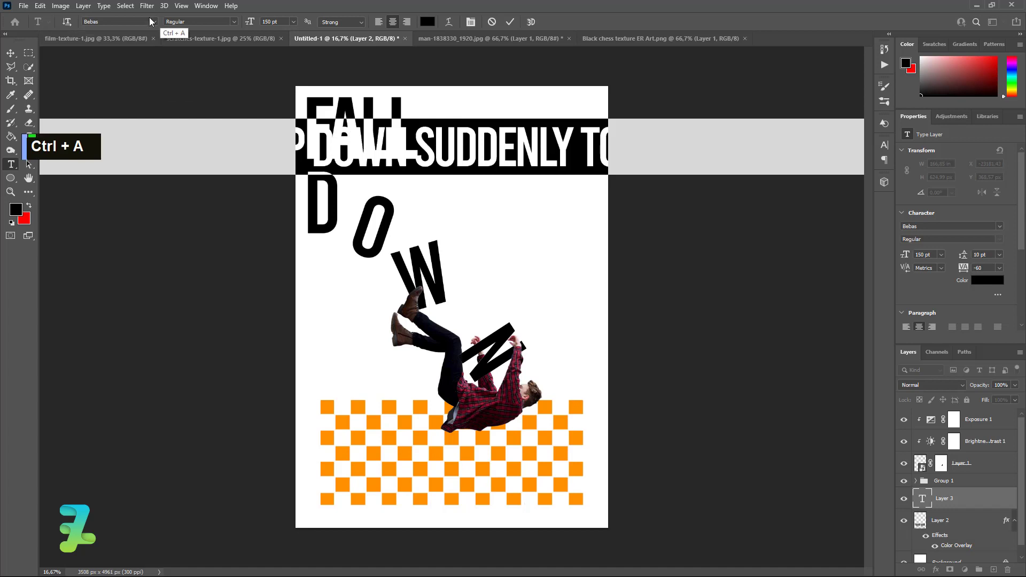
pyautogui.click(156, 21)
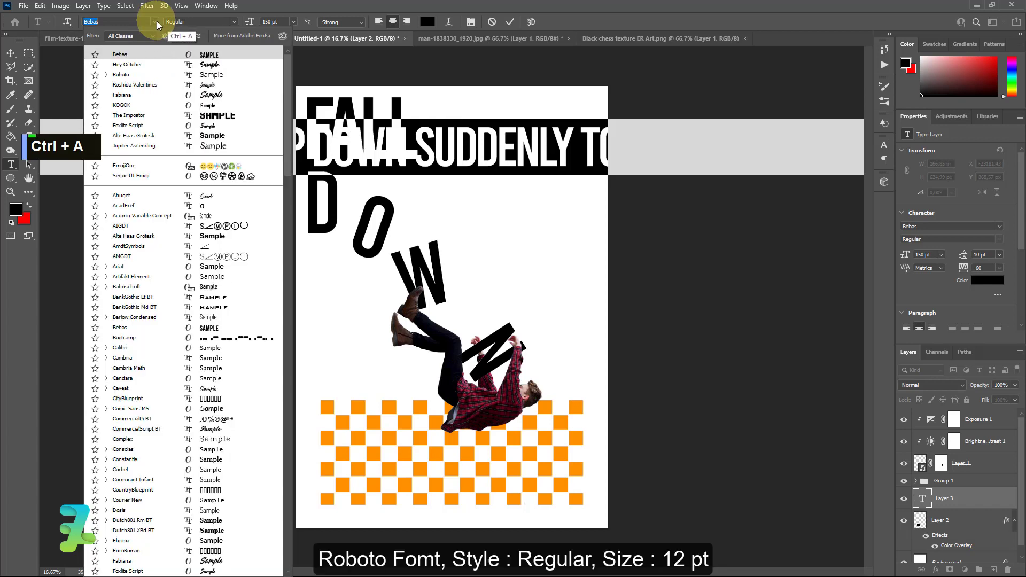
pyautogui.click(134, 72)
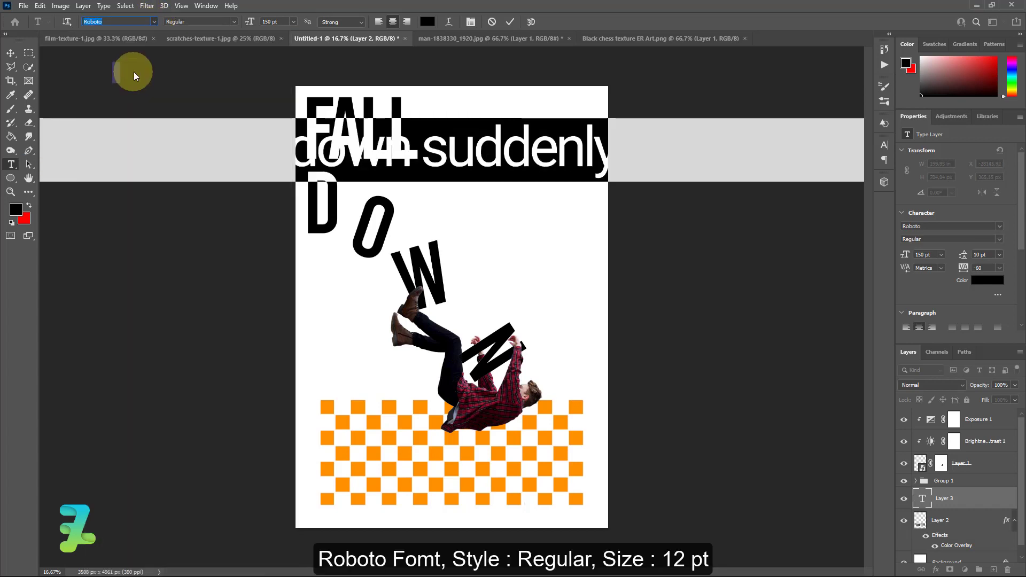
pyautogui.click(294, 21)
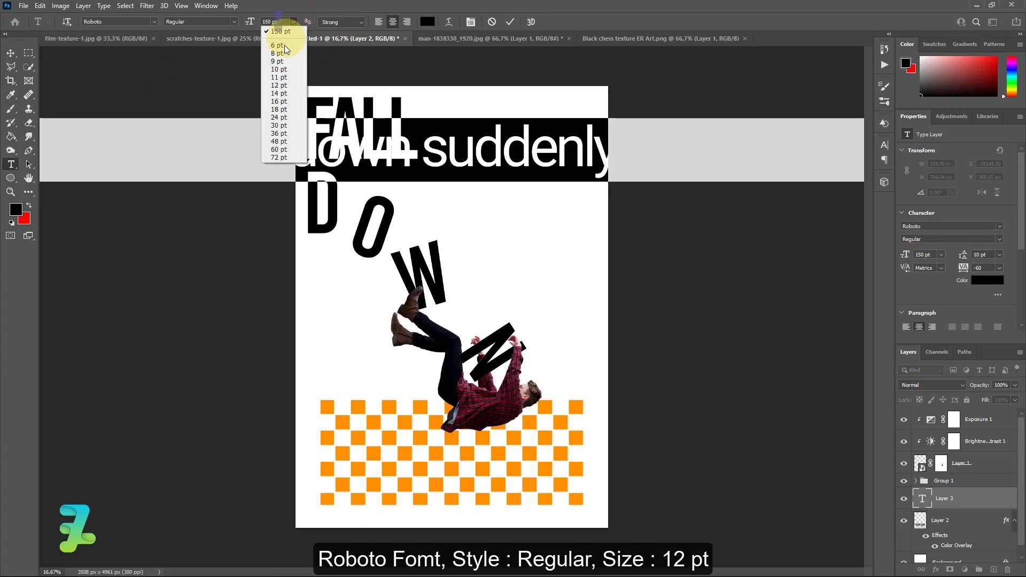
pyautogui.click(277, 86)
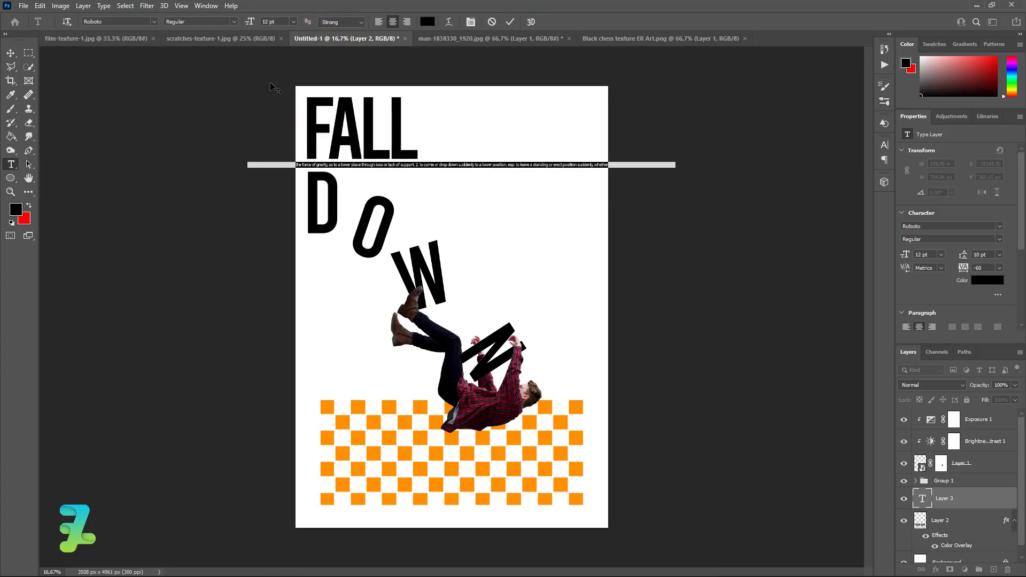
pyautogui.click(379, 22)
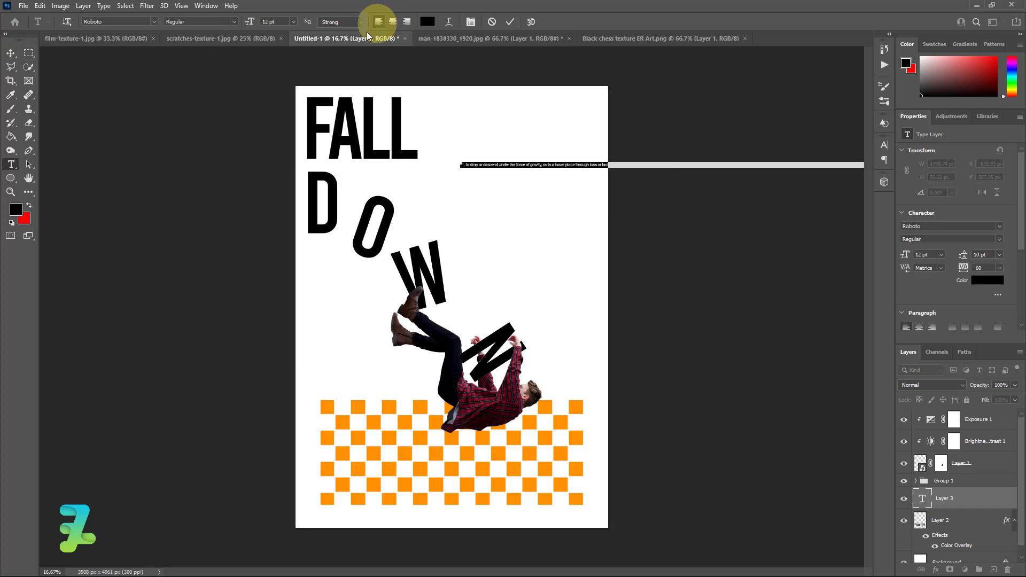
pyautogui.click(9, 52)
pyautogui.moveTo(534, 174); pyautogui.dragTo(522, 182)
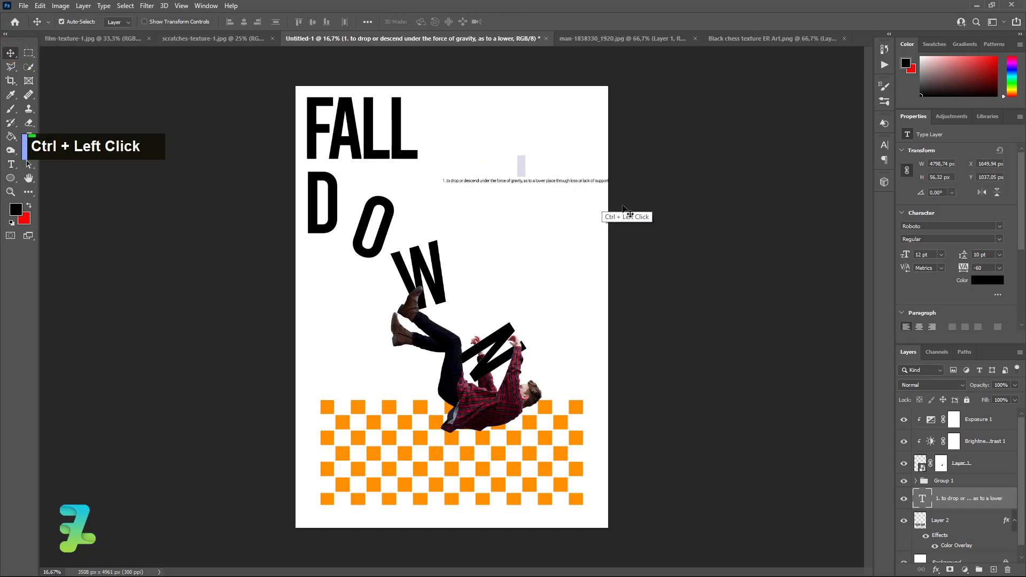
# - Reopen the definition text for editing and break its line between "loss or lack" and "of support"
pyautogui.hotkey('ctrl', '=')
pyautogui.scroll(3, 630, 209)
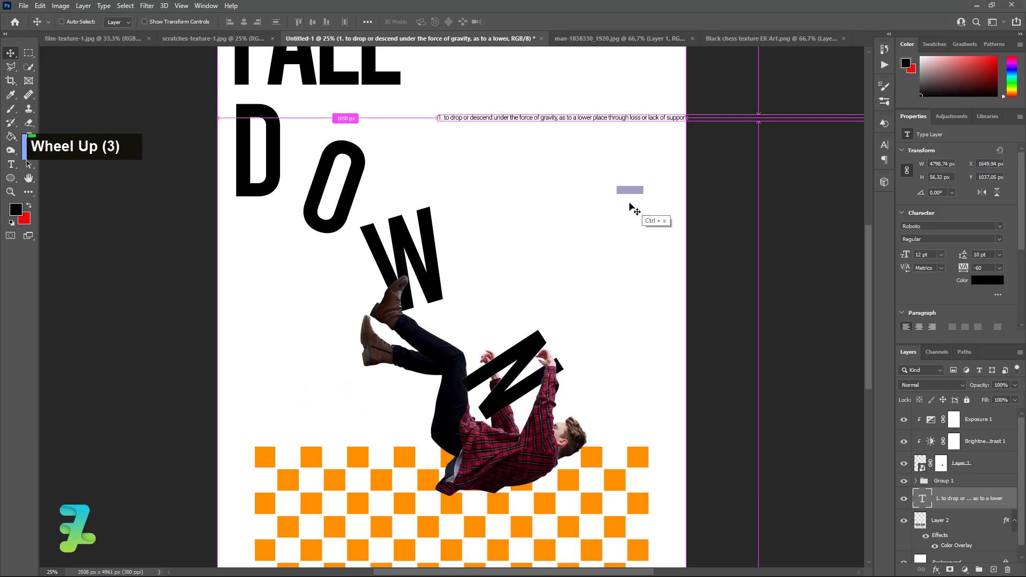
pyautogui.scroll(1, 629, 205)
pyautogui.rightClick(630, 204)
pyautogui.rightClick(915, 420)
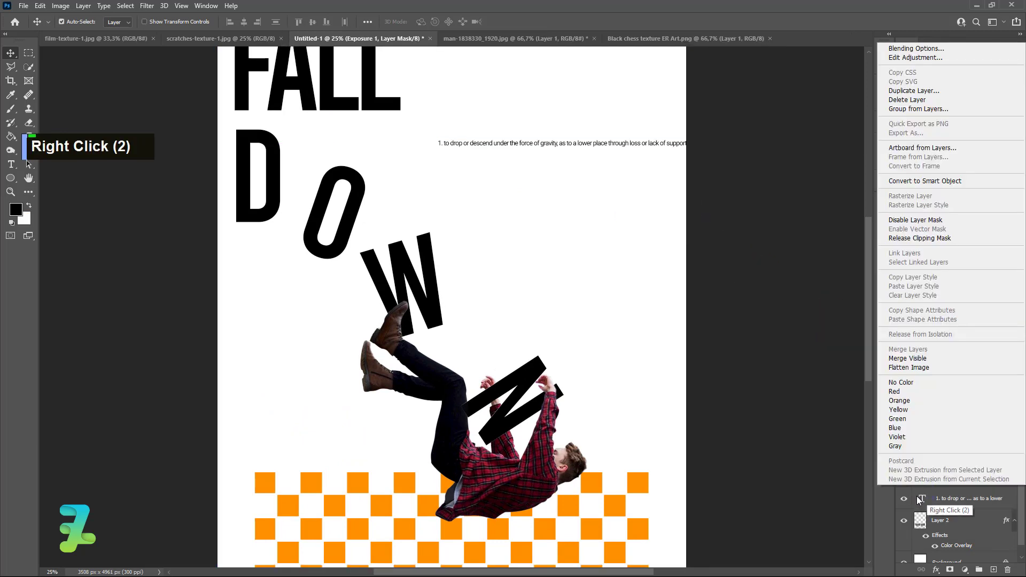
pyautogui.rightClick(919, 499)
pyautogui.rightClick(919, 500)
pyautogui.doubleClick(923, 499)
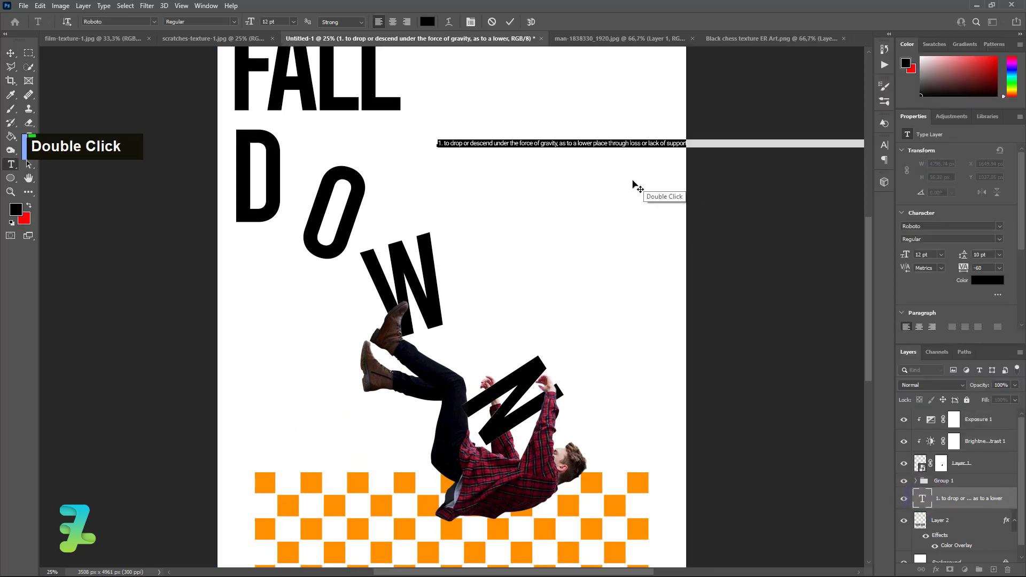
pyautogui.click(660, 143)
pyautogui.press('Return')
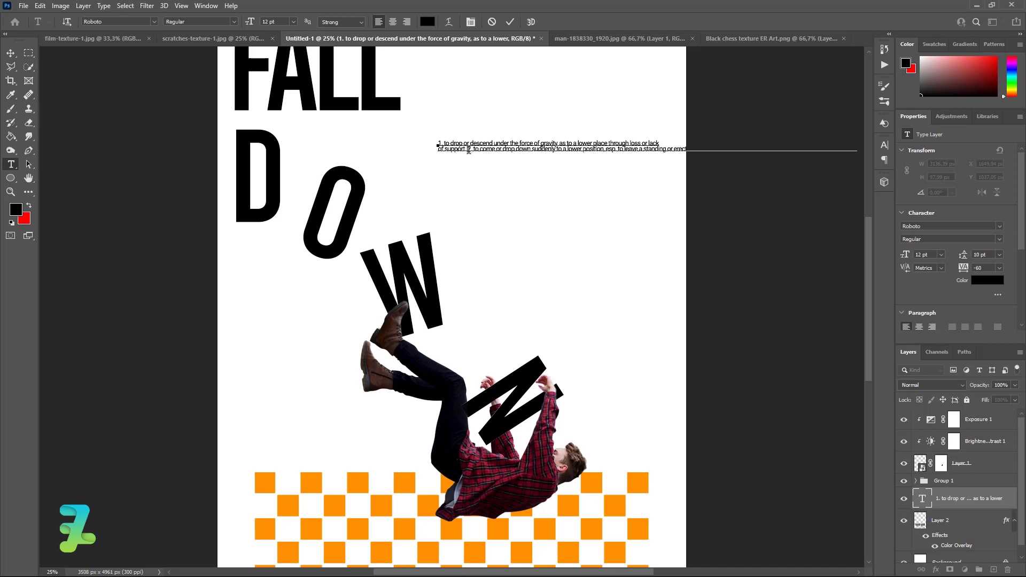
# - Copy the second definition, beginning "2. to come or drop down suddenly", and delete it from the text layer
pyautogui.moveTo(469, 150); pyautogui.dragTo(855, 154)
pyautogui.press('ctrl')
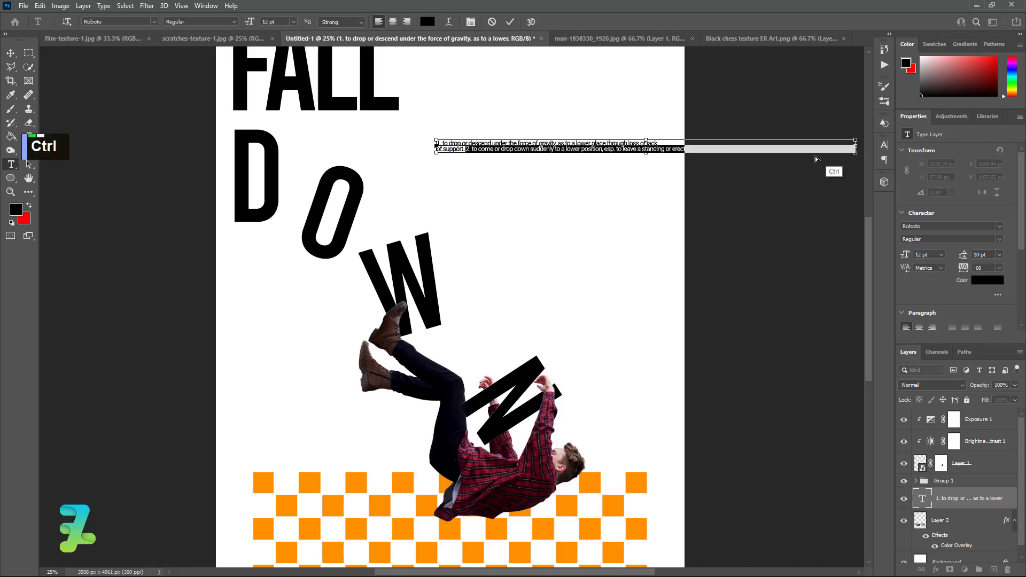
pyautogui.hotkey('ctrl', 'c')
pyautogui.press('BackSpace')
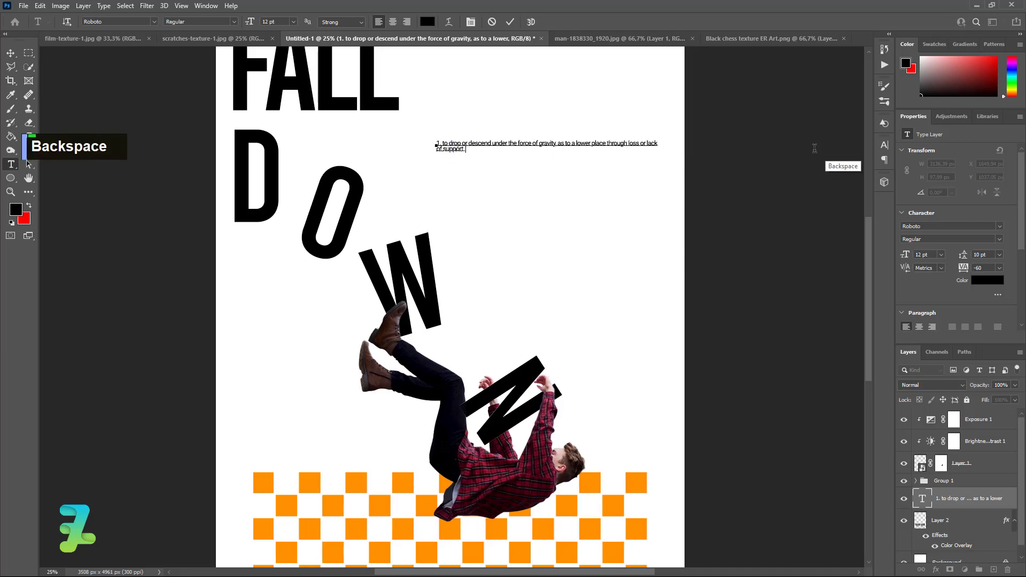
# - Set the remaining first definition to the Bold style
pyautogui.hotkey('ctrl', 'a')
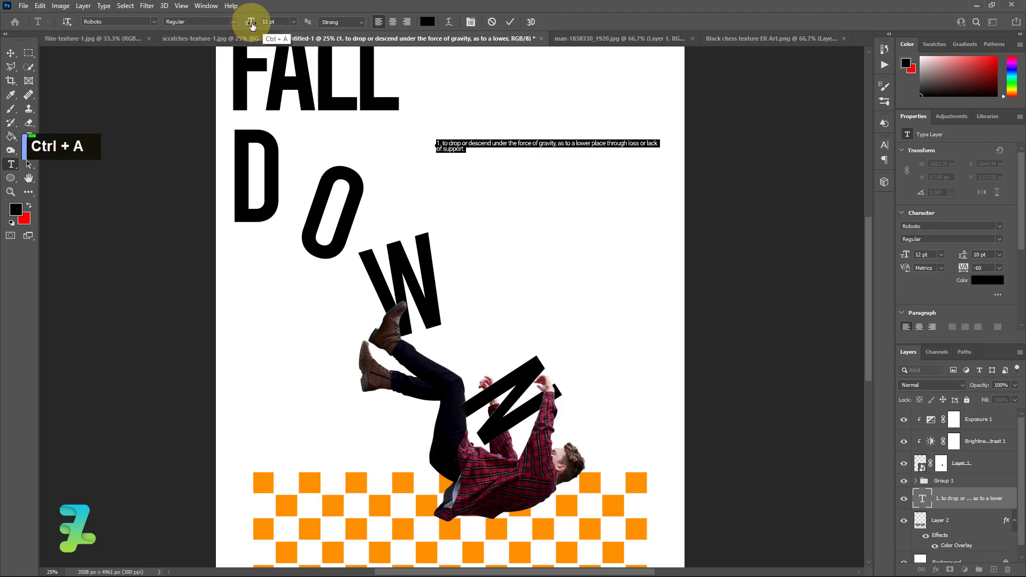
pyautogui.click(234, 22)
pyautogui.click(198, 98)
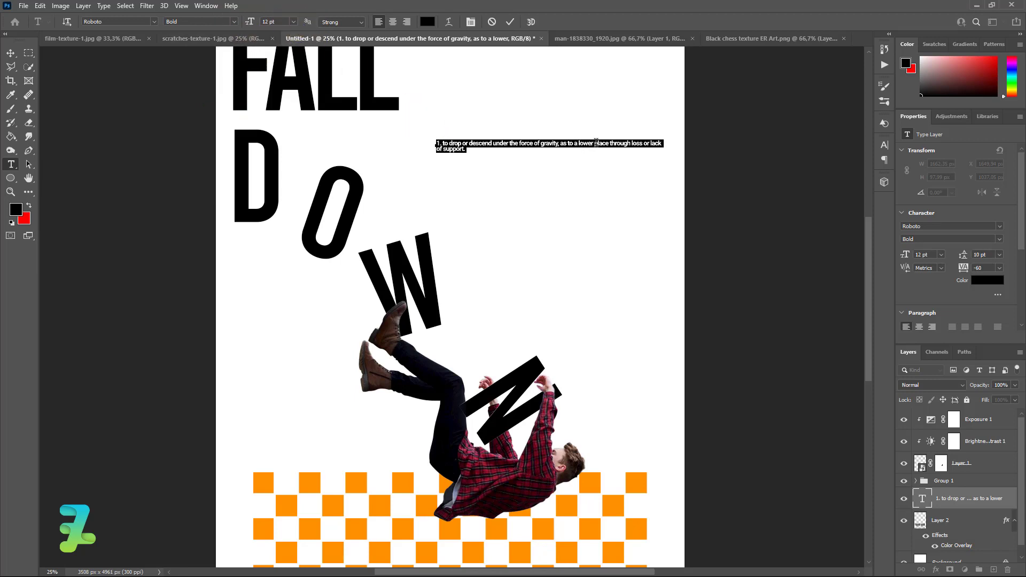
# - Rebreak the first definition after "as to a lower" and join the rest into one line ending in "of support."
pyautogui.click(596, 143)
pyautogui.press('Return')
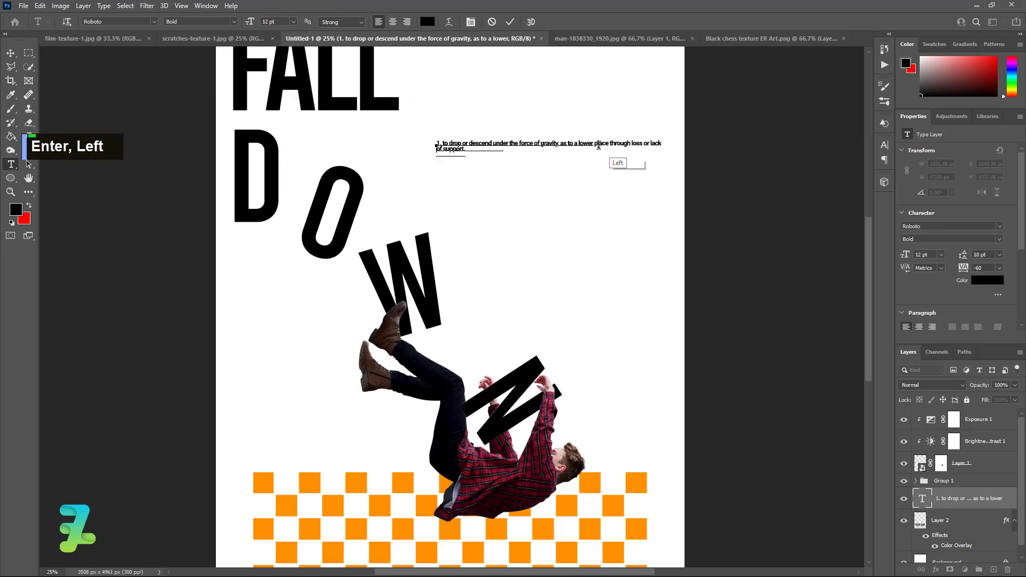
pyautogui.press('Down')
pyautogui.press('BackSpace')
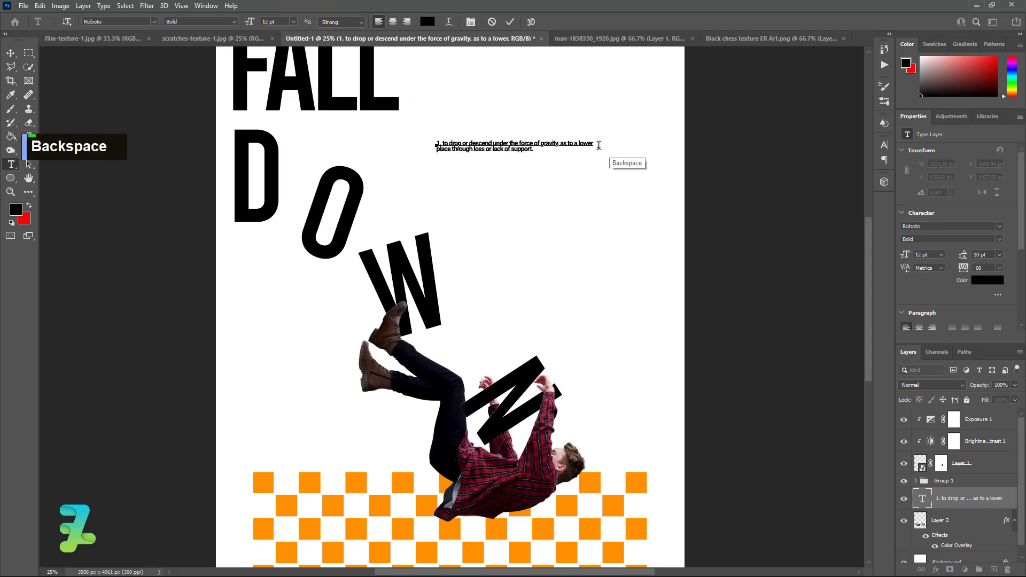
# - Move the first definition down to about X 1676 px, Y 1250 px, in the white space beside the D and O
pyautogui.click(10, 53)
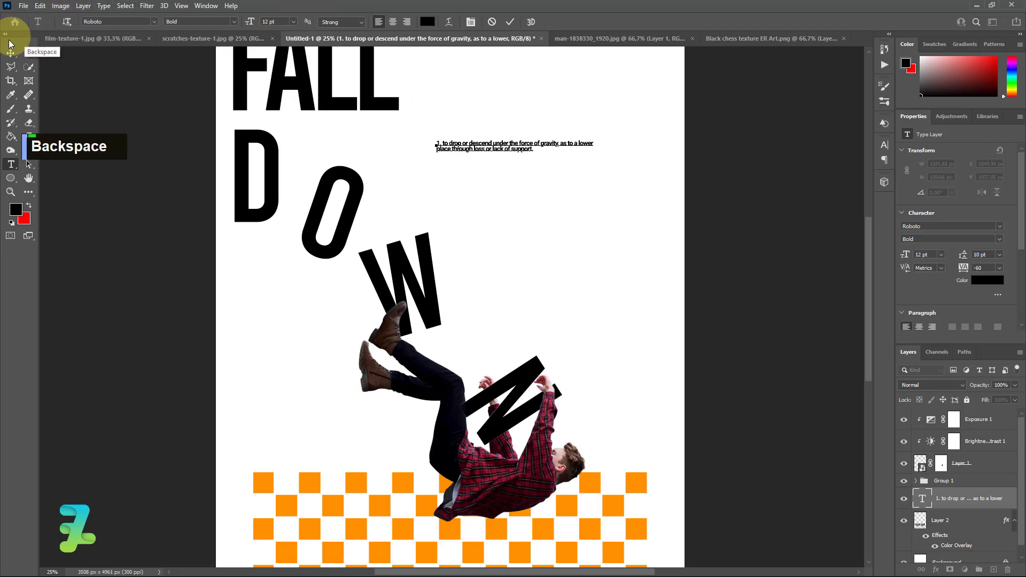
pyautogui.keyDown('ctrl'); pyautogui.click(497, 149); pyautogui.keyUp('ctrl')
pyautogui.moveTo(497, 148); pyautogui.dragTo(496, 173)
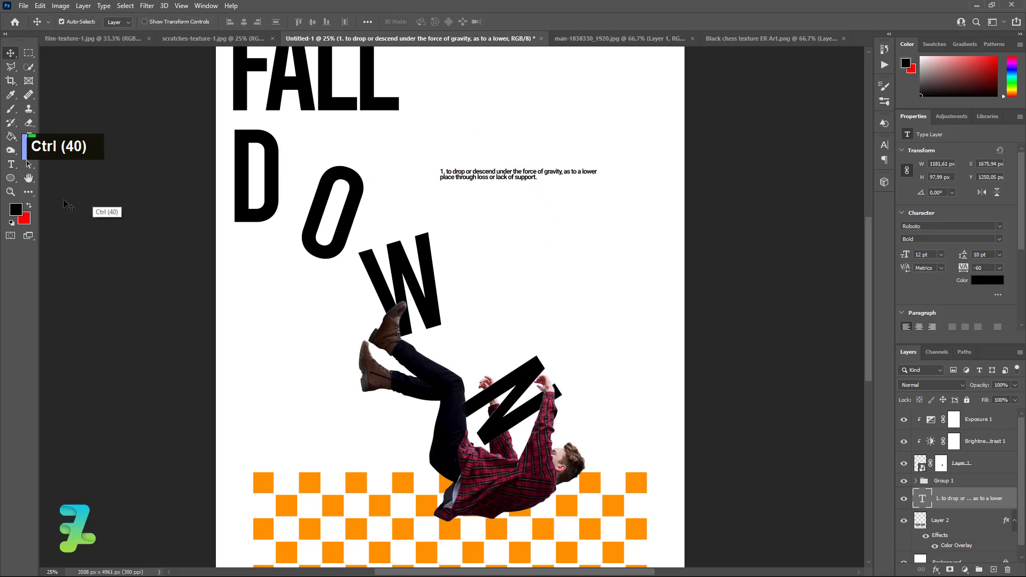
# - Paste the copied second definition as a new text layer in the white space beside the man's legs and set it to Bold
pyautogui.click(10, 164)
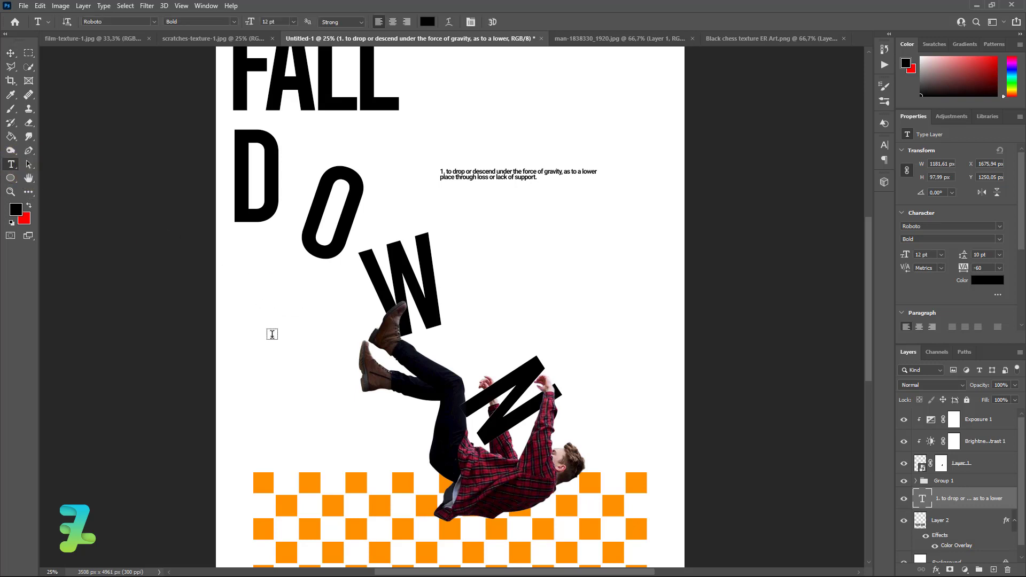
pyautogui.click(272, 334)
pyautogui.hotkey('ctrl', 'v')
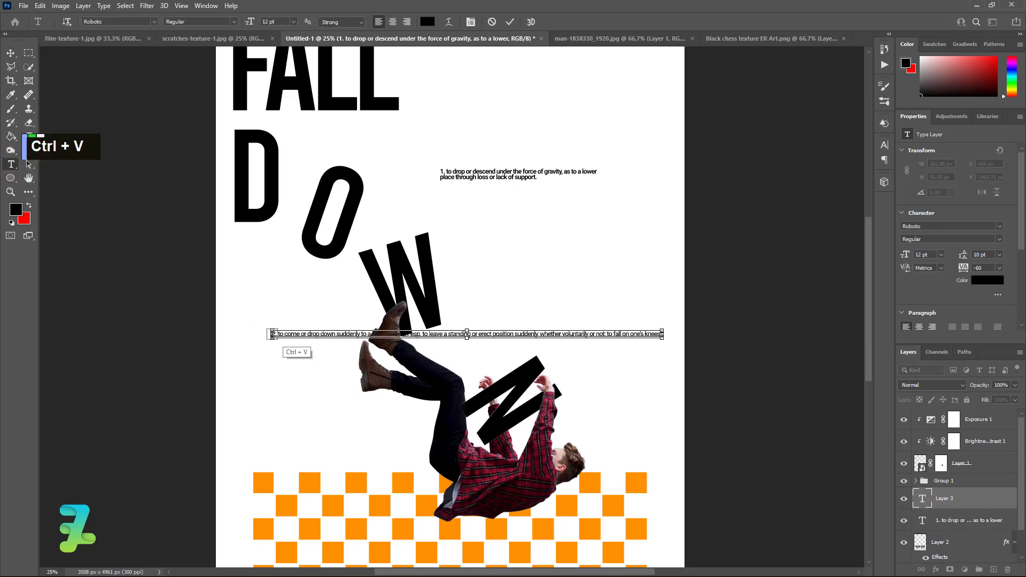
pyautogui.hotkey('ctrl', 'a')
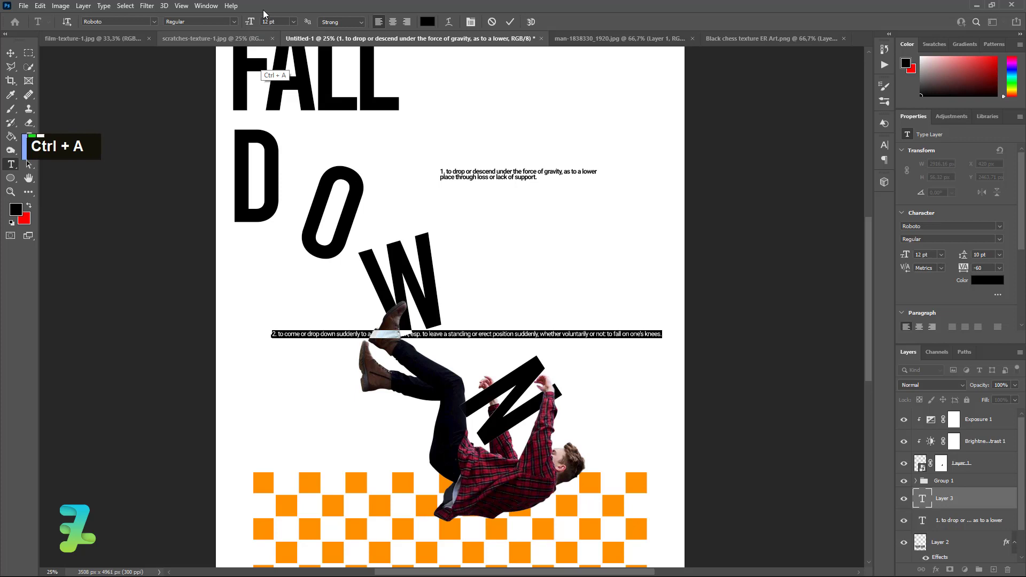
pyautogui.click(233, 21)
pyautogui.click(205, 101)
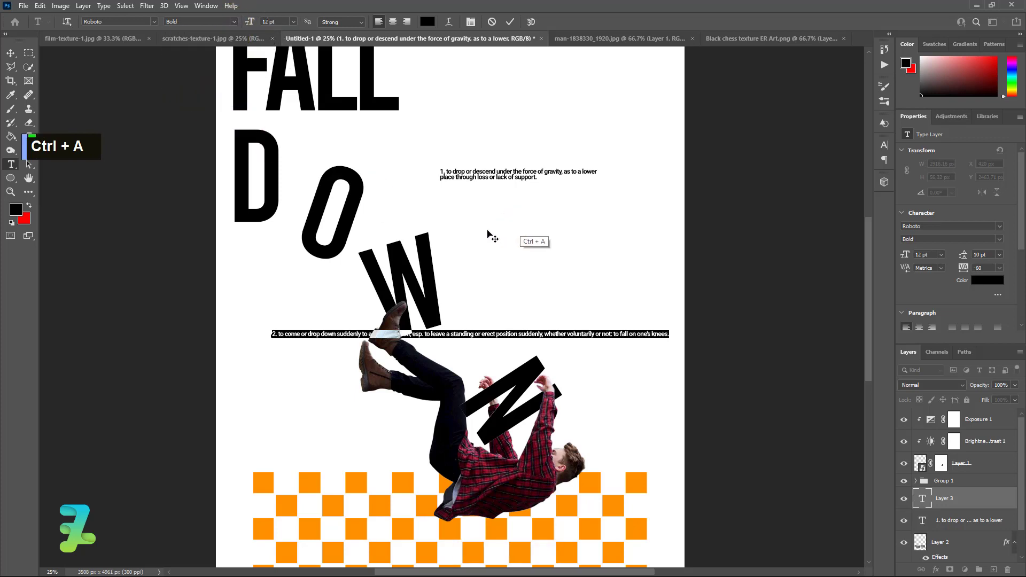
# - Break the second definition into three lines, after "esp." and after "whether"
pyautogui.click(423, 334)
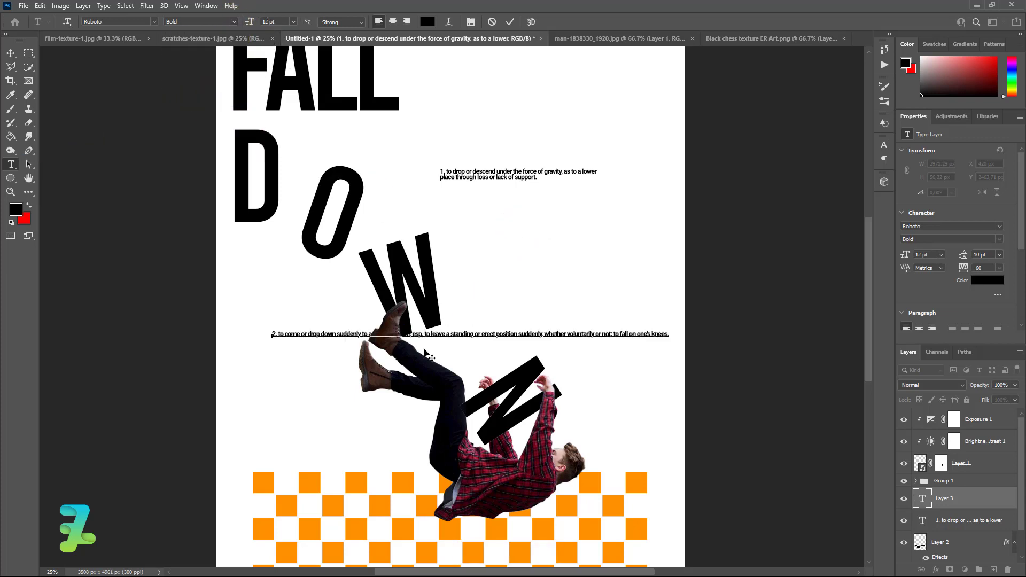
pyautogui.press('Return')
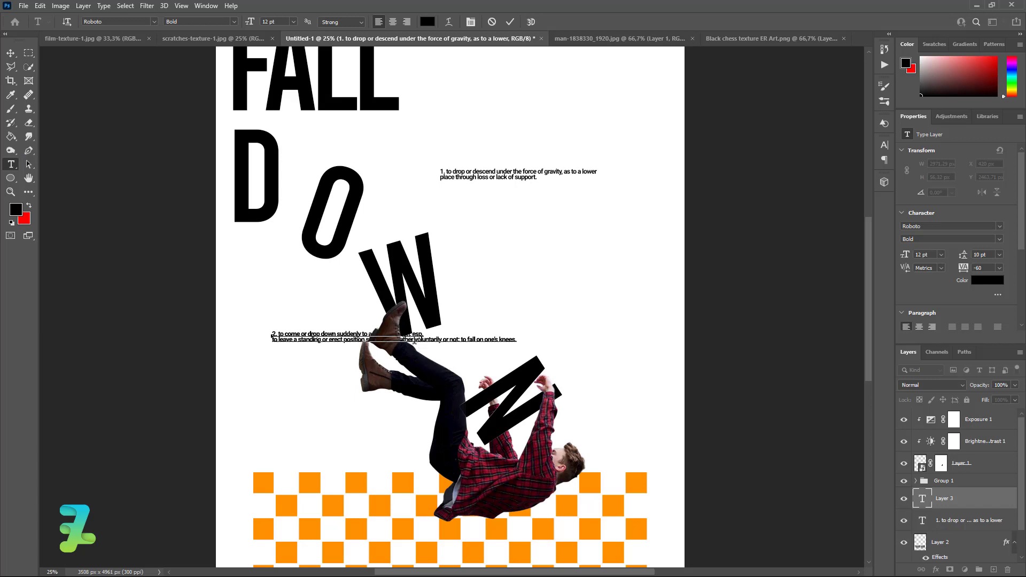
pyautogui.press('Return')
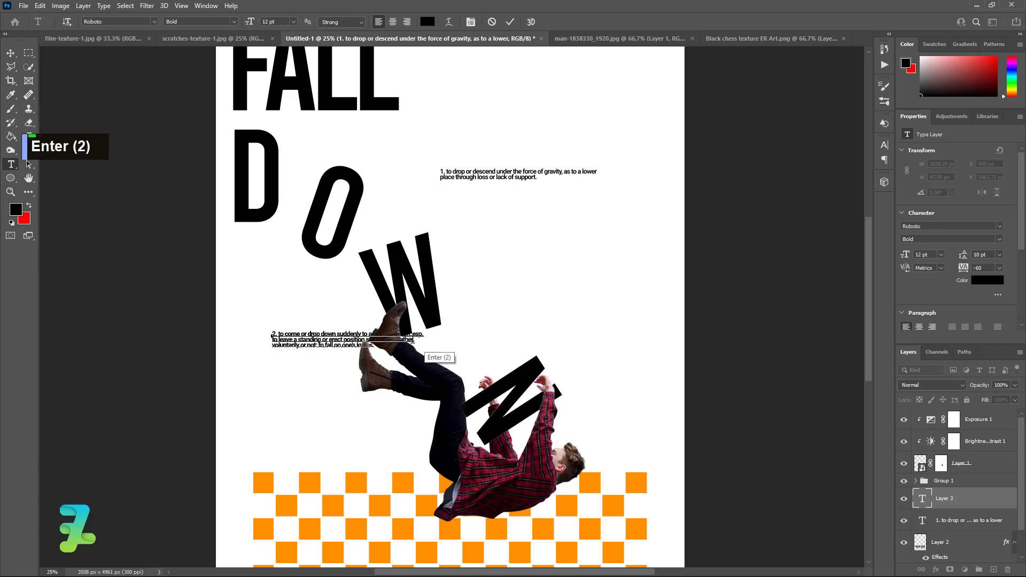
# - Move the second definition just above the checkerboard's first squares, to about X 276 px, Y 3256 px
pyautogui.click(10, 54)
pyautogui.moveTo(308, 339); pyautogui.dragTo(289, 443)
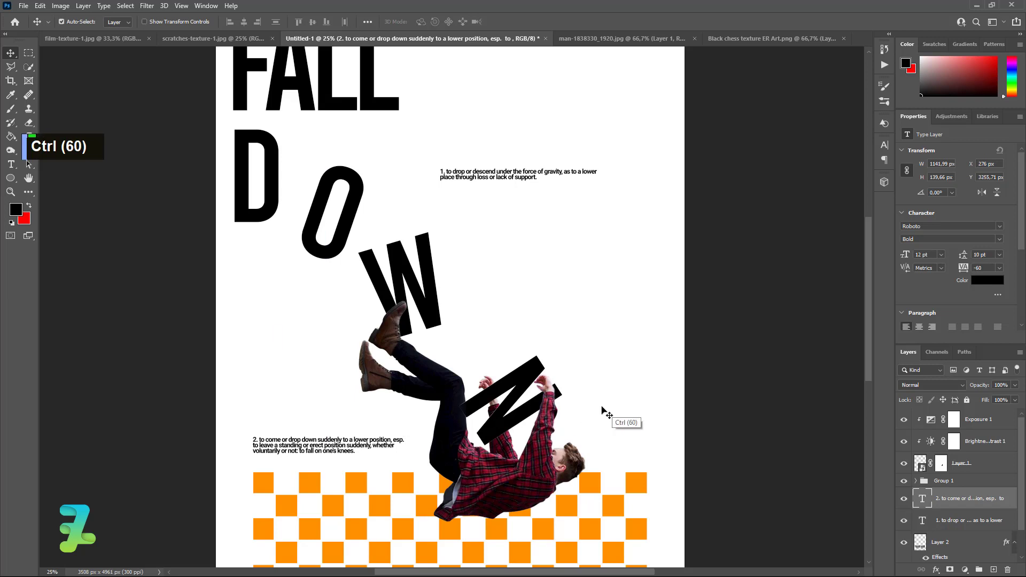
pyautogui.scroll(9, 682, 323)
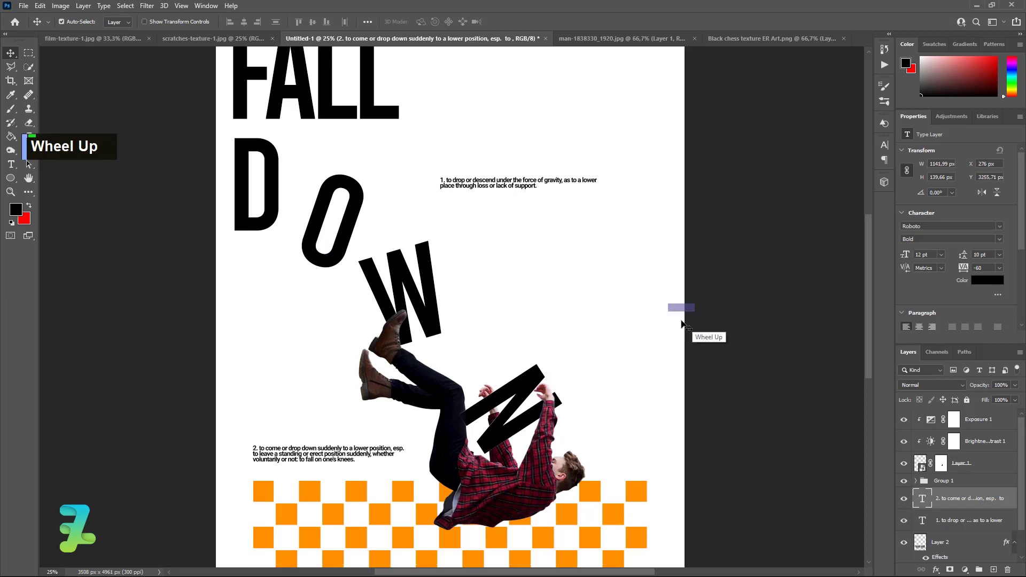
pyautogui.scroll(5, 682, 323)
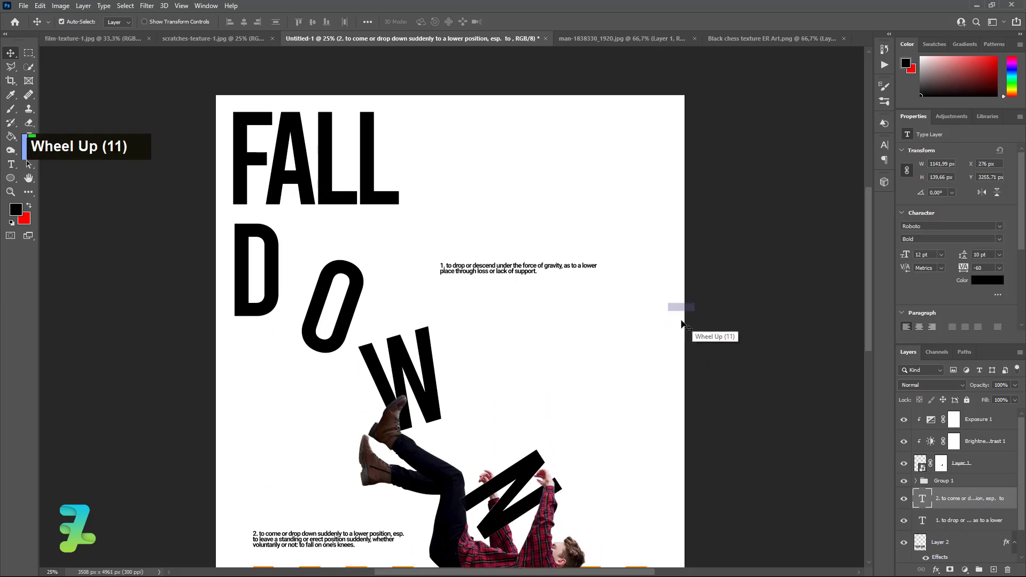
pyautogui.scroll(-9, 682, 324)
pyautogui.scroll(-5, 682, 324)
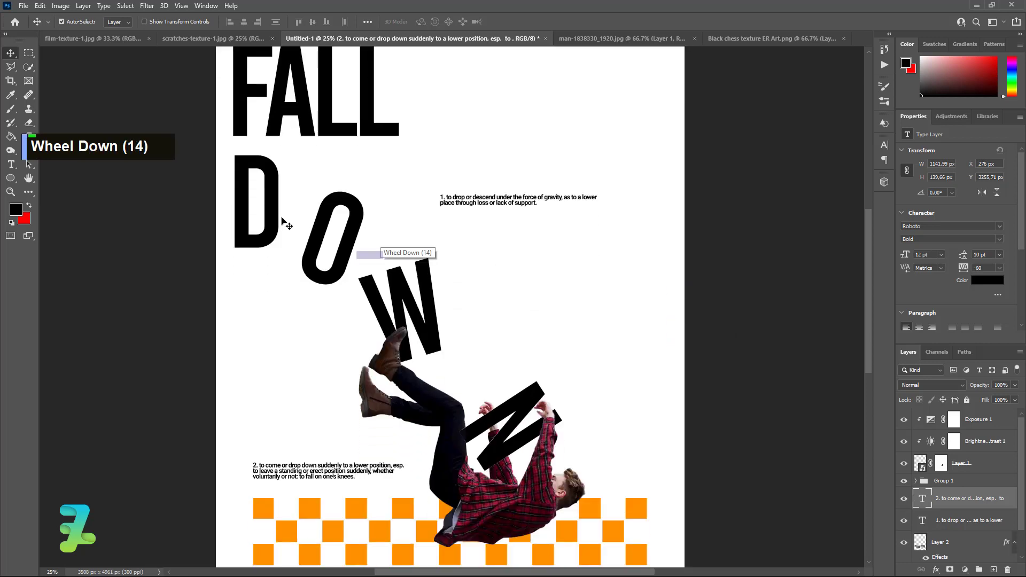
pyautogui.click(11, 164)
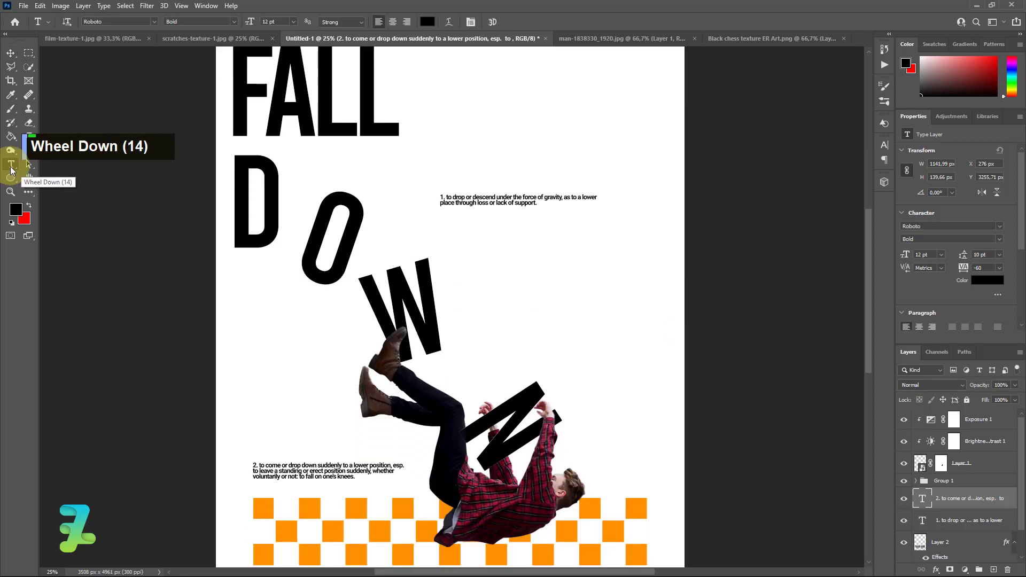
pyautogui.click(157, 24)
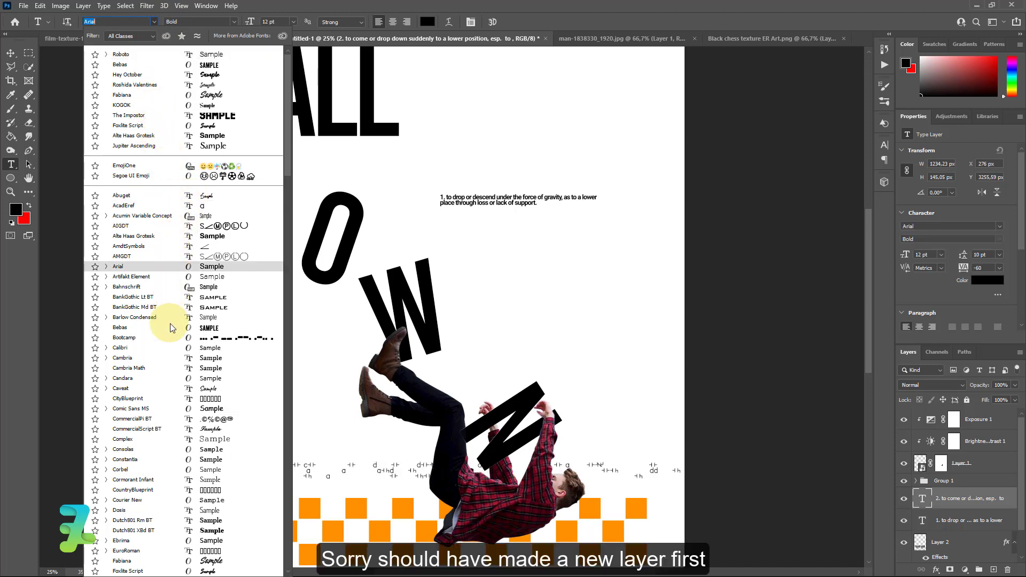
pyautogui.click(155, 339)
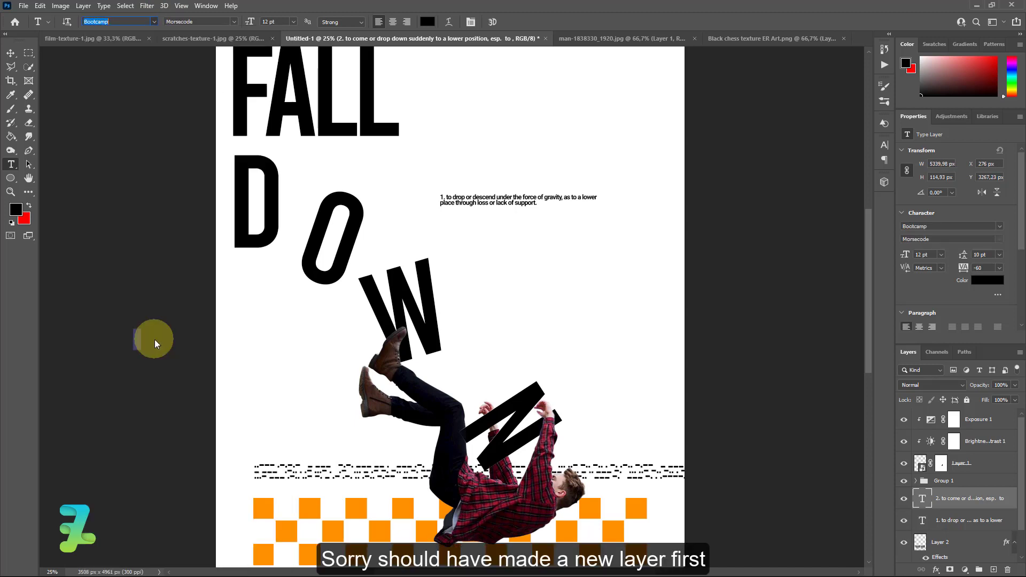
pyautogui.hotkey('ctrl', 'z')
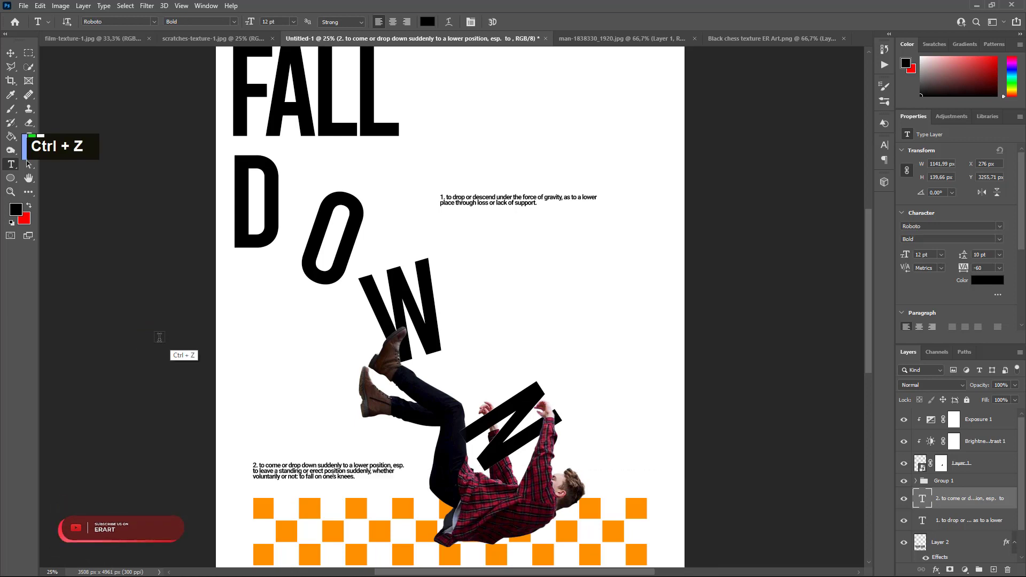
# - On a new layer, add "fall down" on two lines in Bootcamp Morsecode, 12 pt, and place it at about X 2912 px, Y 2040 px
pyautogui.click(994, 570)
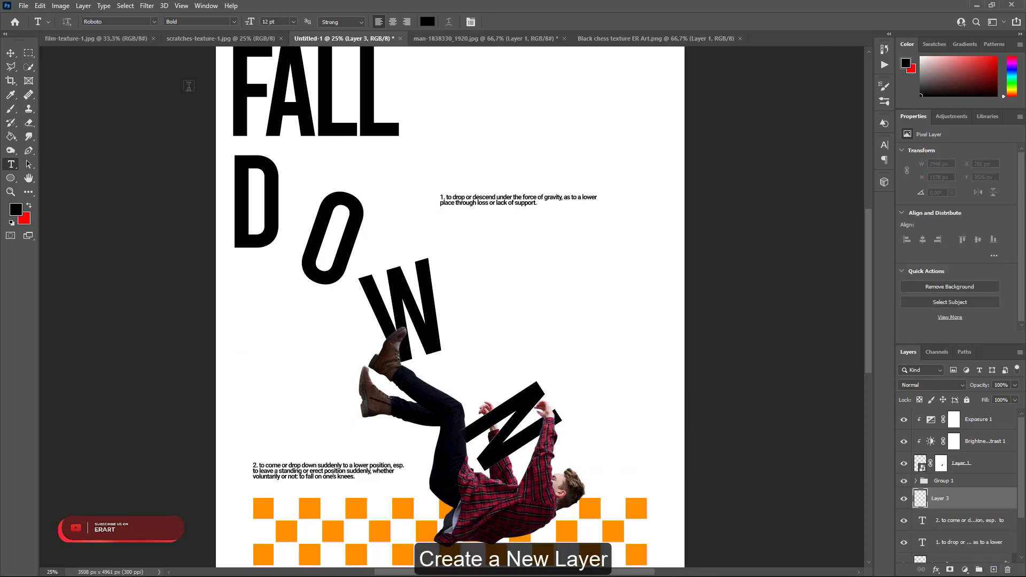
pyautogui.click(154, 22)
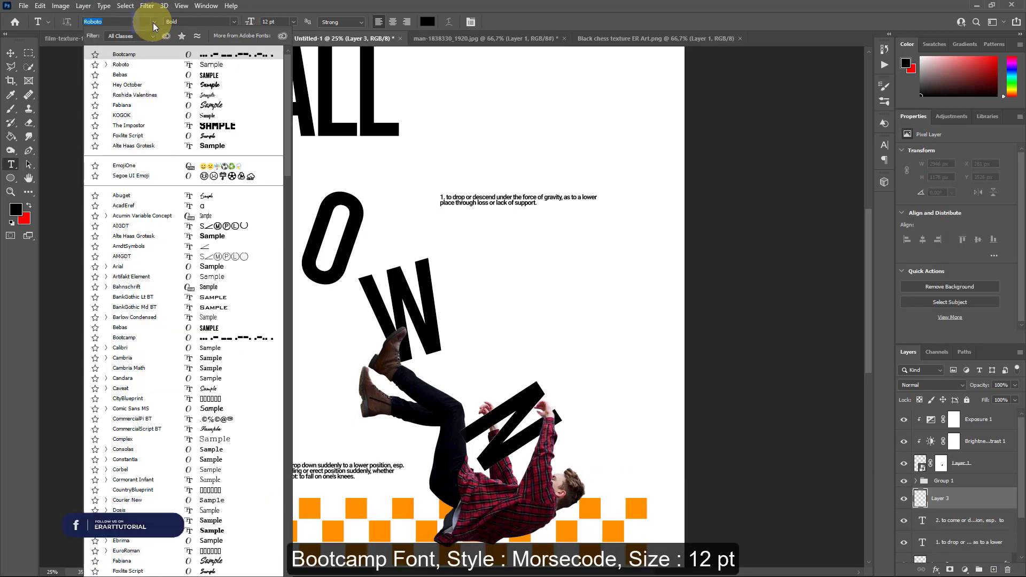
pyautogui.click(131, 337)
pyautogui.click(501, 272)
pyautogui.press('capslock')
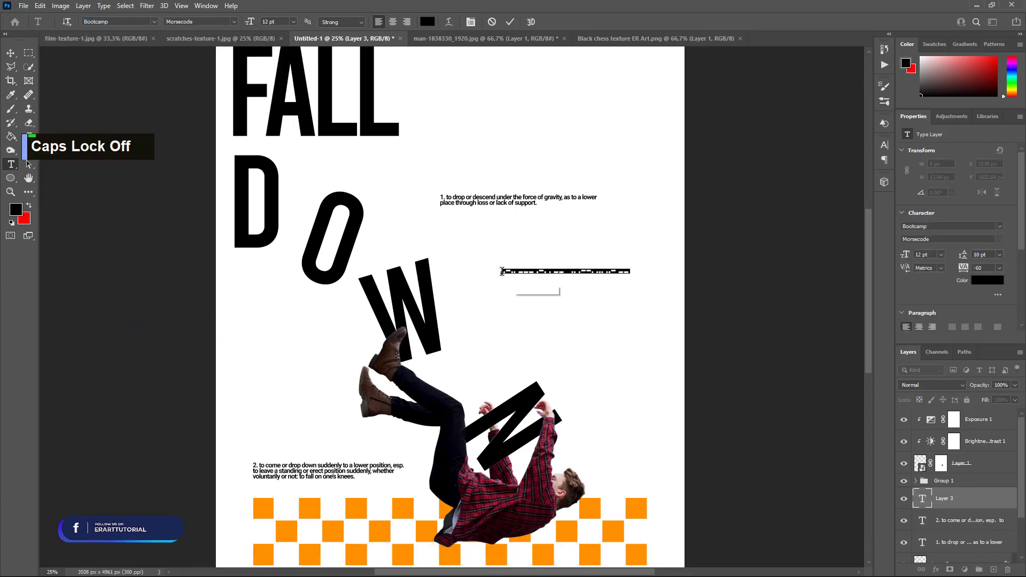
pyautogui.write('fa')
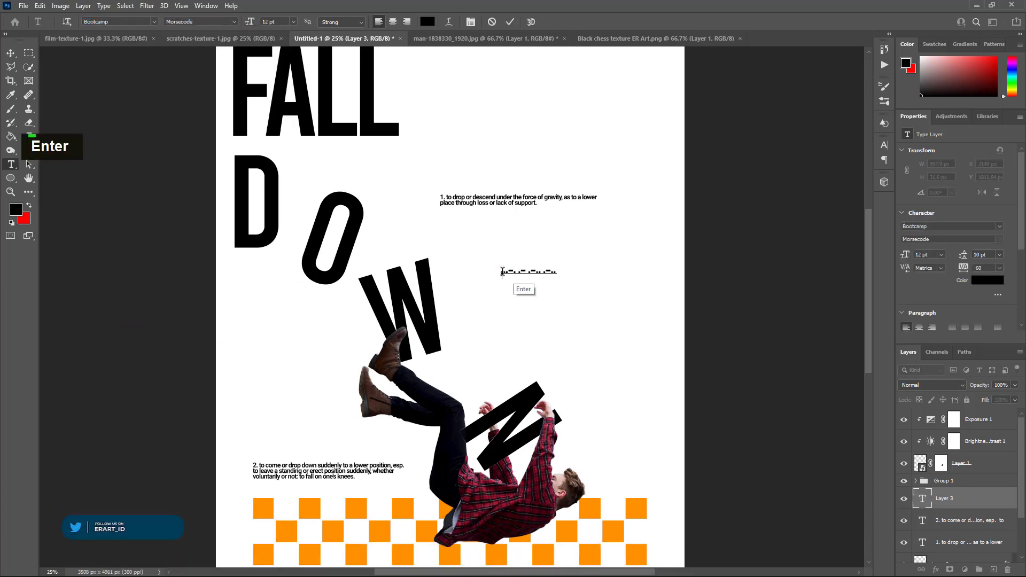
pyautogui.write('od')
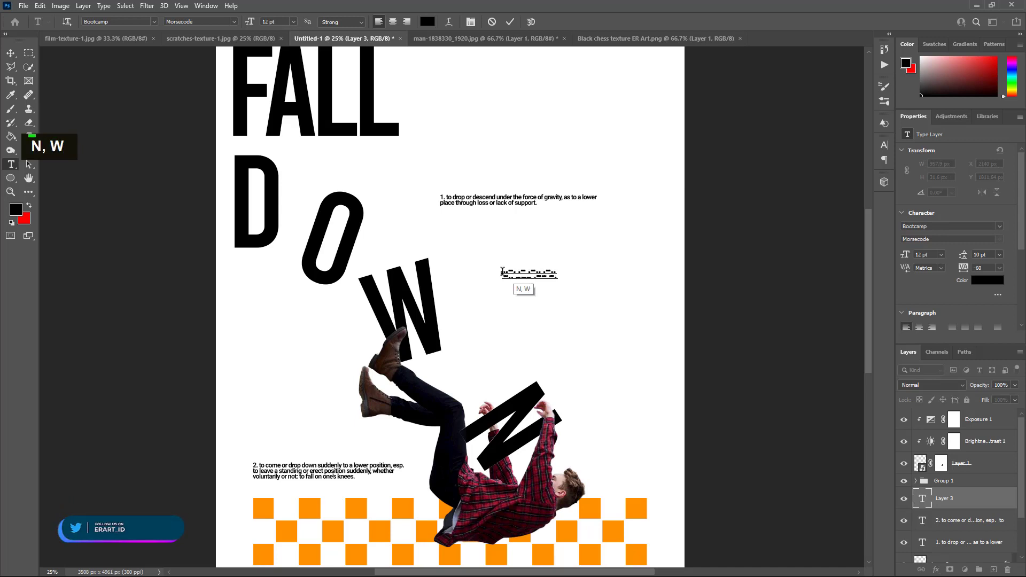
pyautogui.click(12, 53)
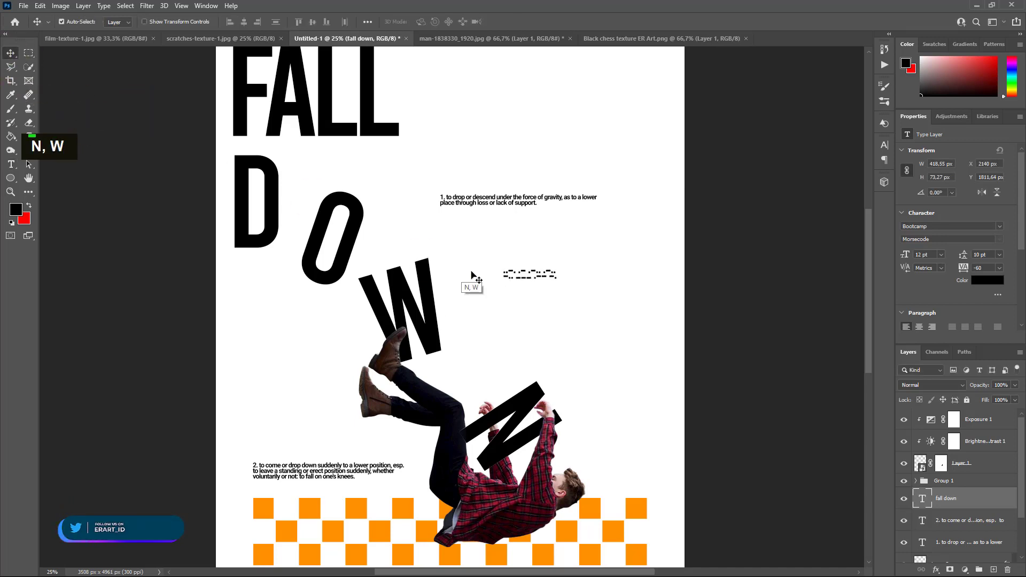
pyautogui.moveTo(524, 274); pyautogui.dragTo(627, 304)
# - Set the text color of the whole "fall down" Morse text to #ff9000
pyautogui.keyDown('ctrl'); pyautogui.click(919, 500); pyautogui.keyUp('ctrl')
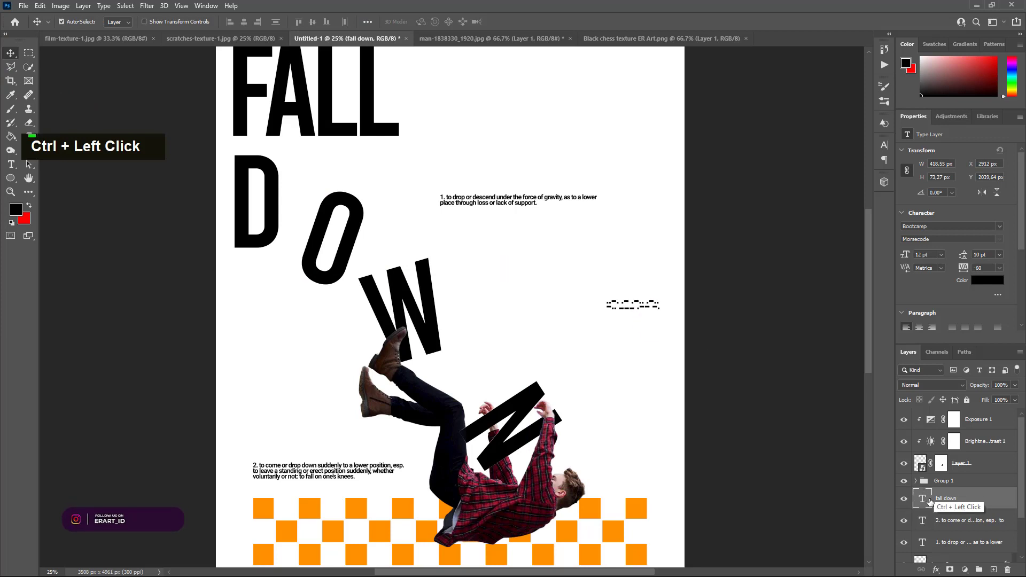
pyautogui.doubleClick(920, 500)
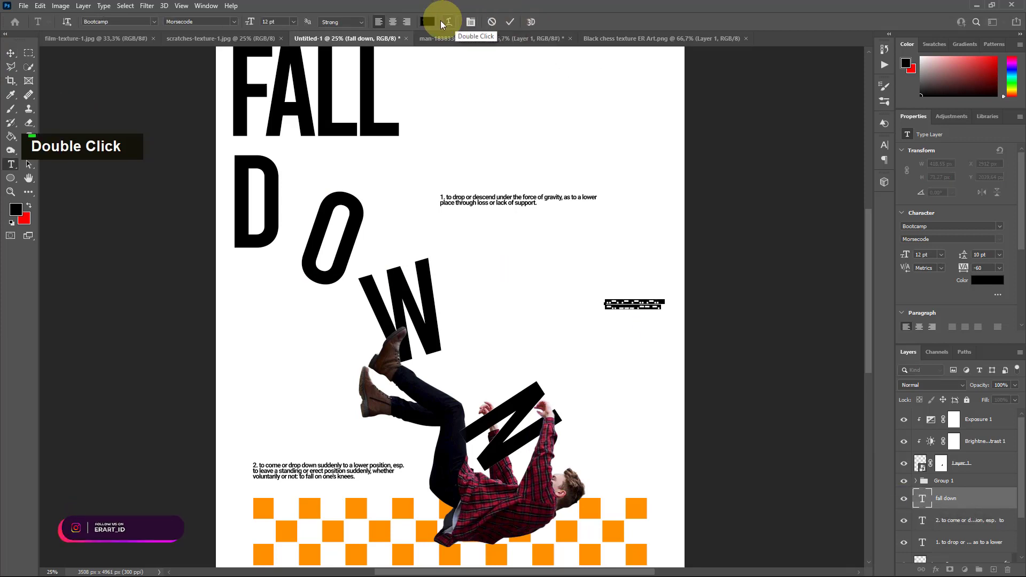
pyautogui.click(428, 21)
pyautogui.write('ff9000')
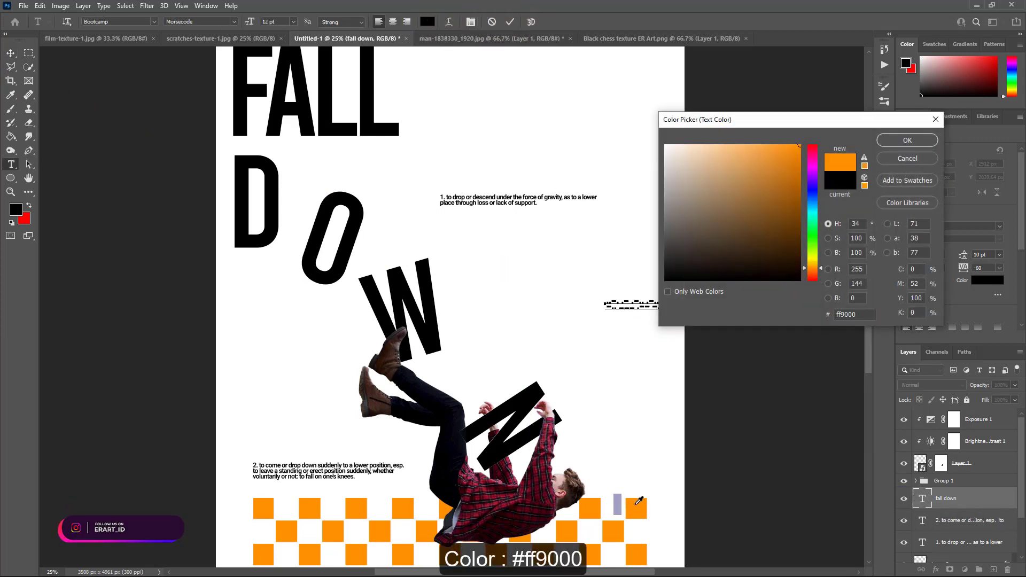
pyautogui.click(907, 140)
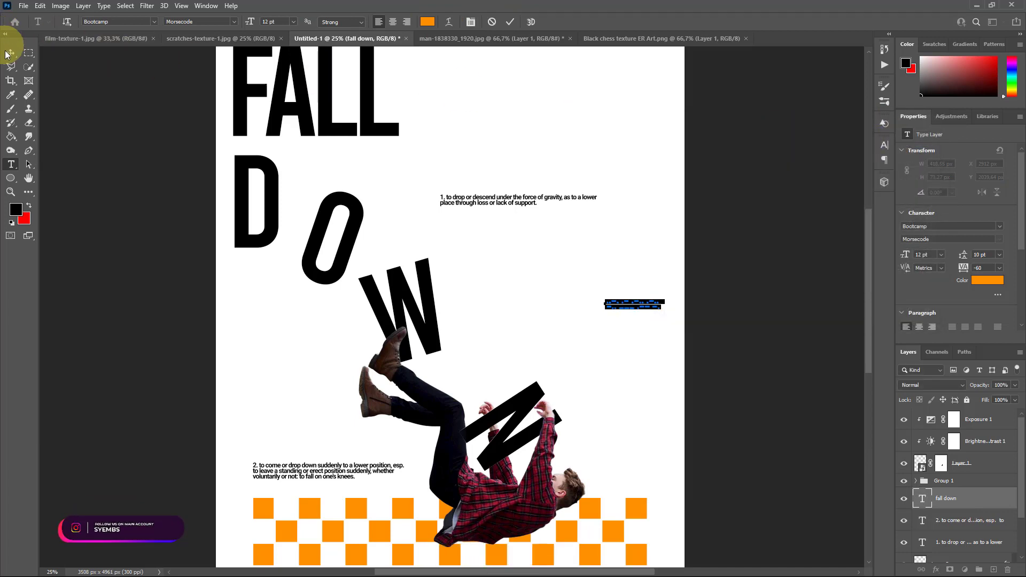
# - Move the orange Morse text beside the man's head, just above the checkerboard, to about X 2820 px, Y 3355 px
pyautogui.click(11, 53)
pyautogui.moveTo(636, 305); pyautogui.dragTo(622, 483)
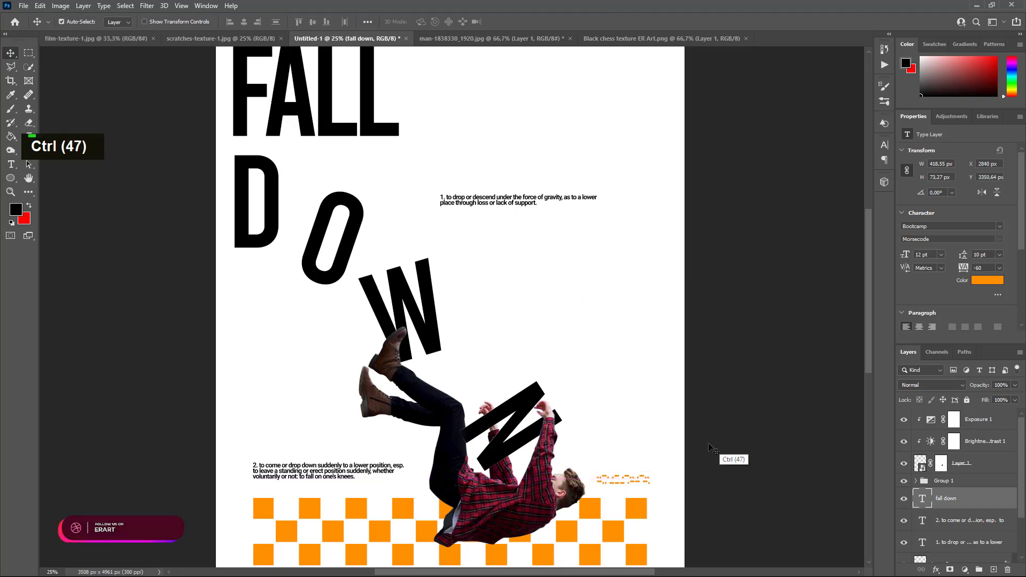
pyautogui.press('Left')
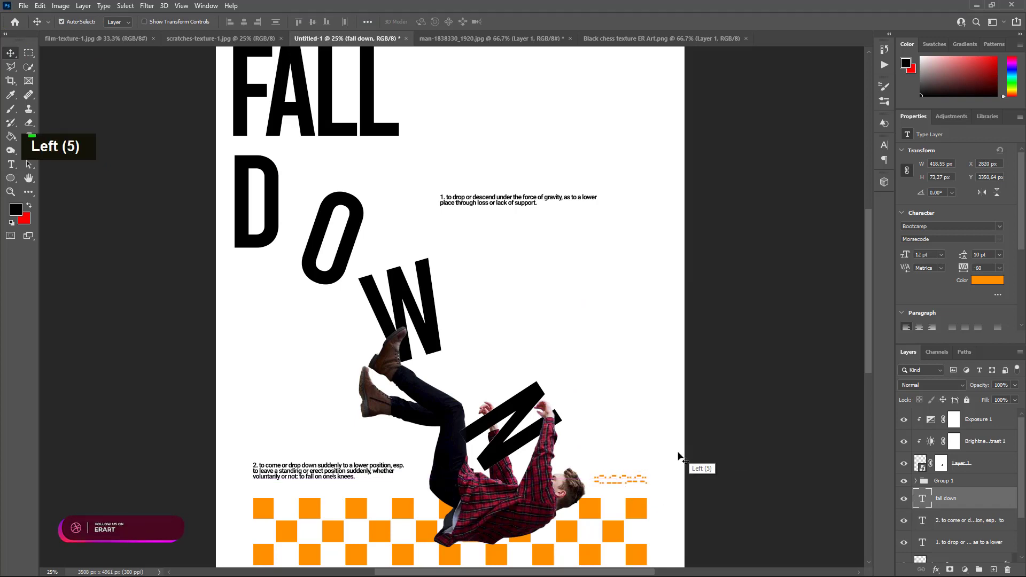
pyautogui.press('Down')
# - Duplicate the "fall down" Morse text and place the copy below the letter D at about X 141 px, Y 1770 px
pyautogui.hotkey('ctrl', 'j')
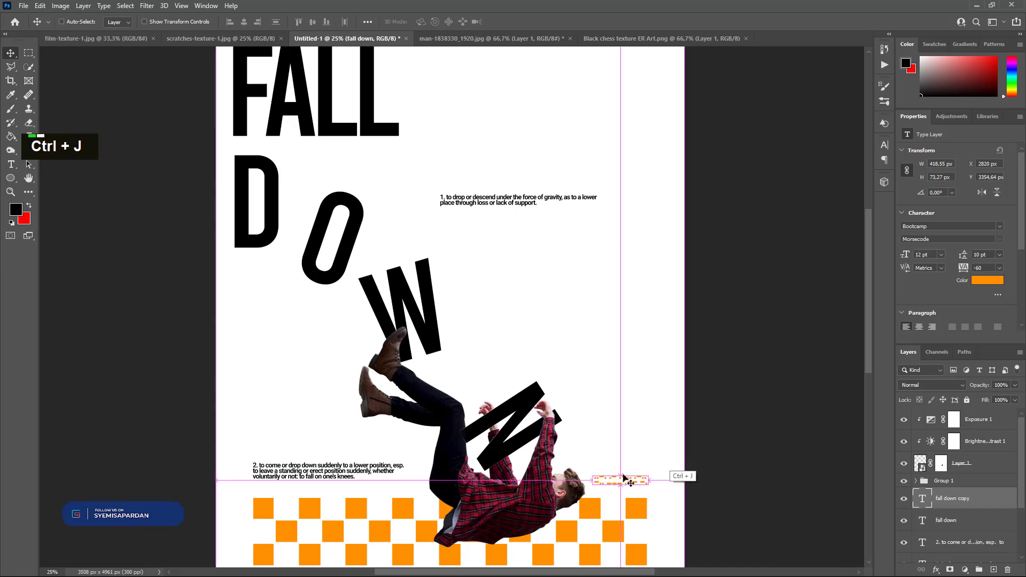
pyautogui.moveTo(623, 481); pyautogui.dragTo(259, 269)
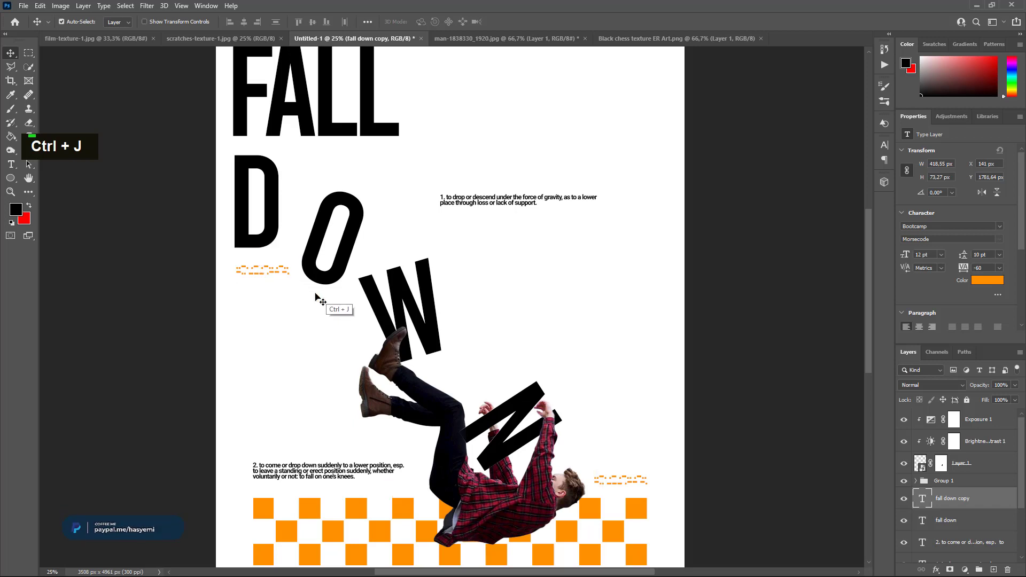
pyautogui.press('Up')
pyautogui.press('Up')
pyautogui.press('Up')
# - Add "Typography poster design" as two-line orange Morse text, broken after "Typography", in the white space beside FALL at about X 2280 px, Y 668 px
pyautogui.scroll(6, 315, 299)
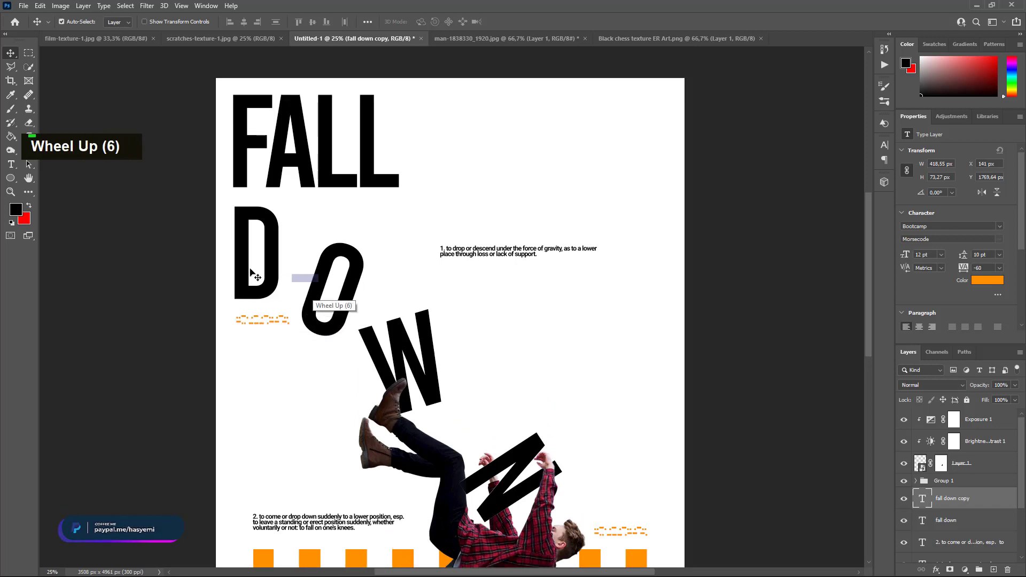
pyautogui.click(10, 164)
pyautogui.click(502, 171)
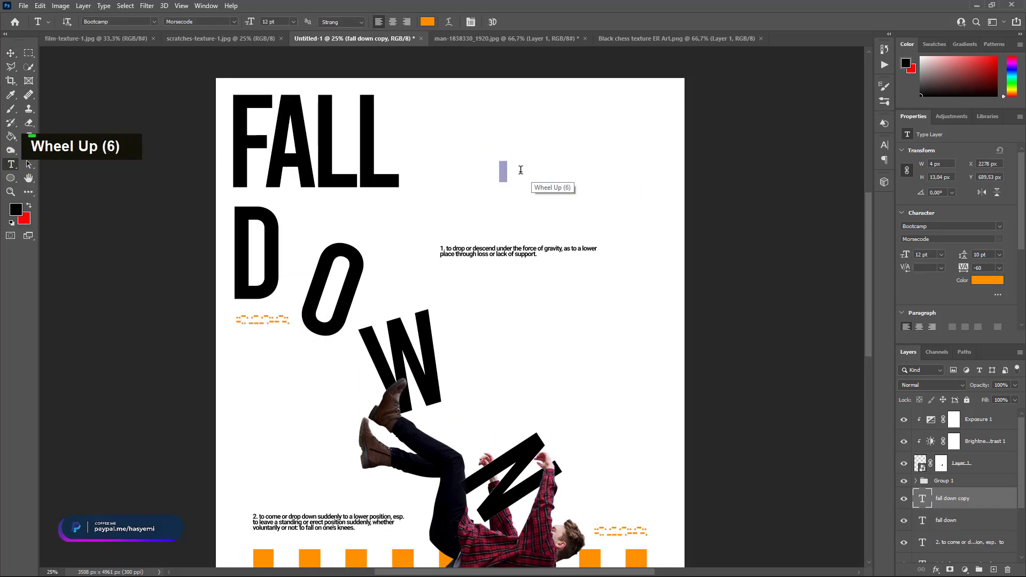
pyautogui.click(521, 170)
pyautogui.press('capslock')
pyautogui.write('T')
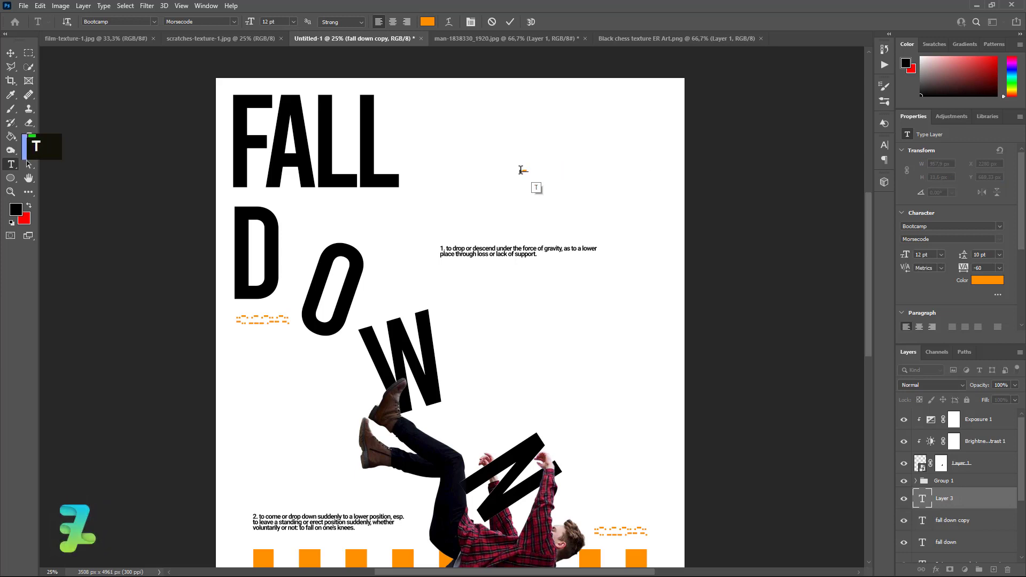
pyautogui.press('capslock')
pyautogui.write('y')
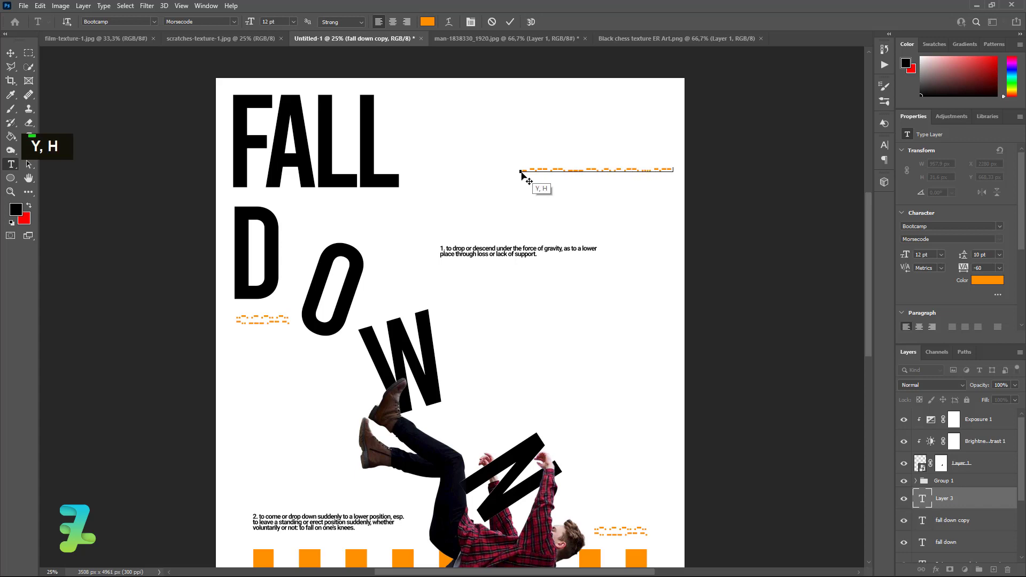
pyautogui.write('poster des')
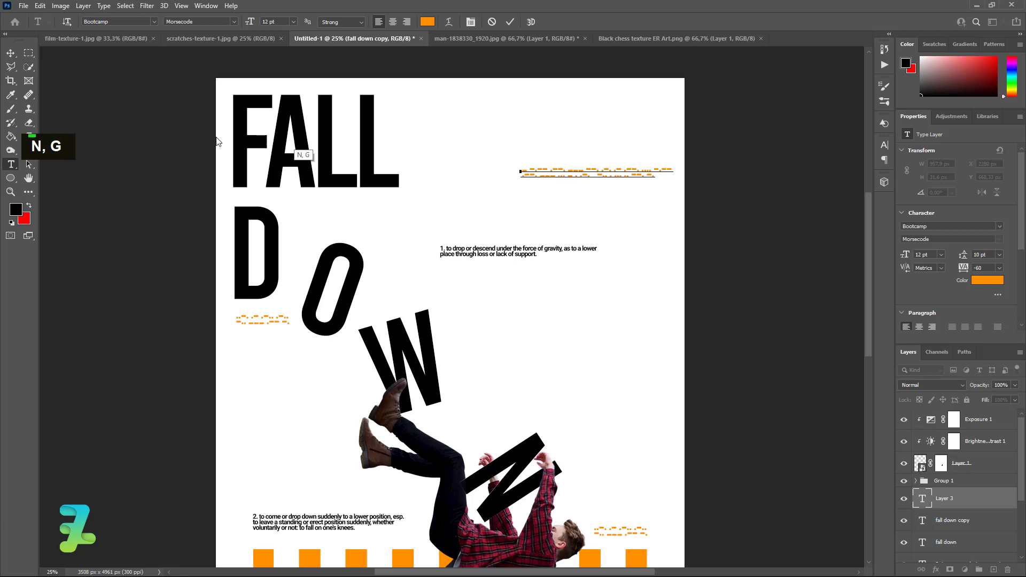
pyautogui.click(10, 53)
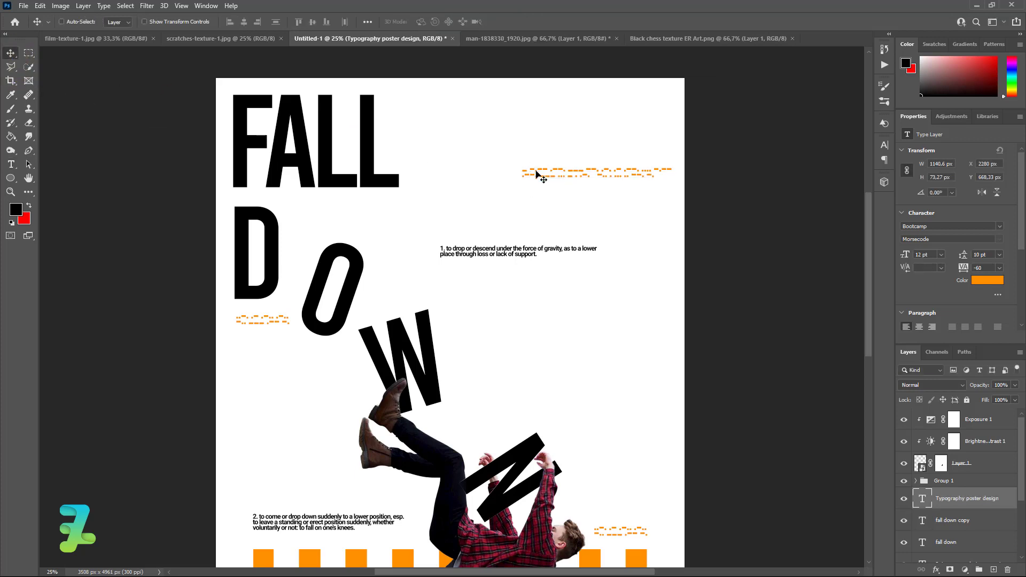
# - Rotate the "Typography poster design" Morse text 90° and place it along the poster's right edge at about X 3378 px, Y 876 px
pyautogui.moveTo(535, 172); pyautogui.dragTo(549, 214)
pyautogui.hotkey('ctrl', 't')
pyautogui.moveTo(717, 270); pyautogui.dragTo(574, 346)
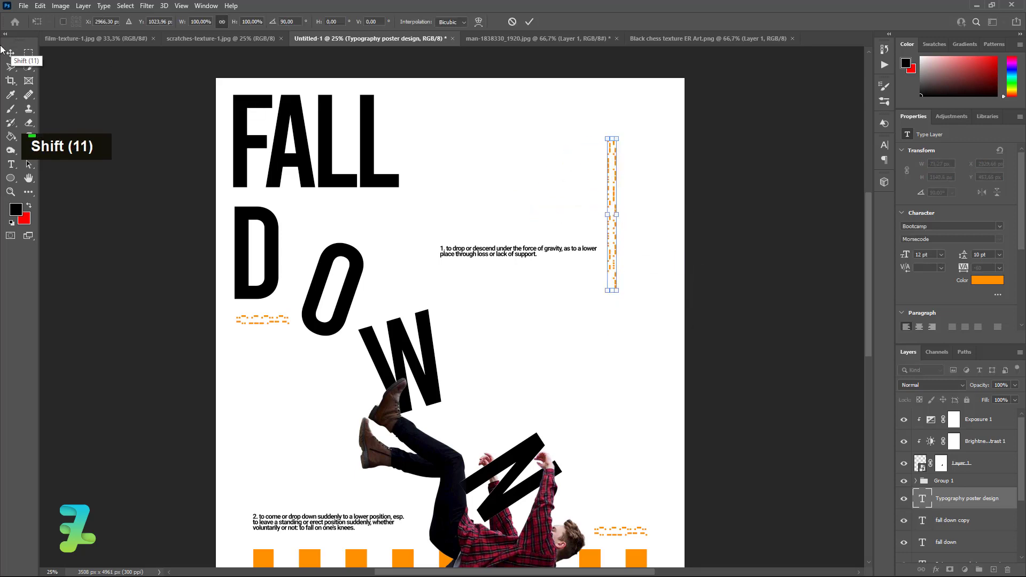
pyautogui.press('Return')
pyautogui.moveTo(620, 165); pyautogui.dragTo(672, 223)
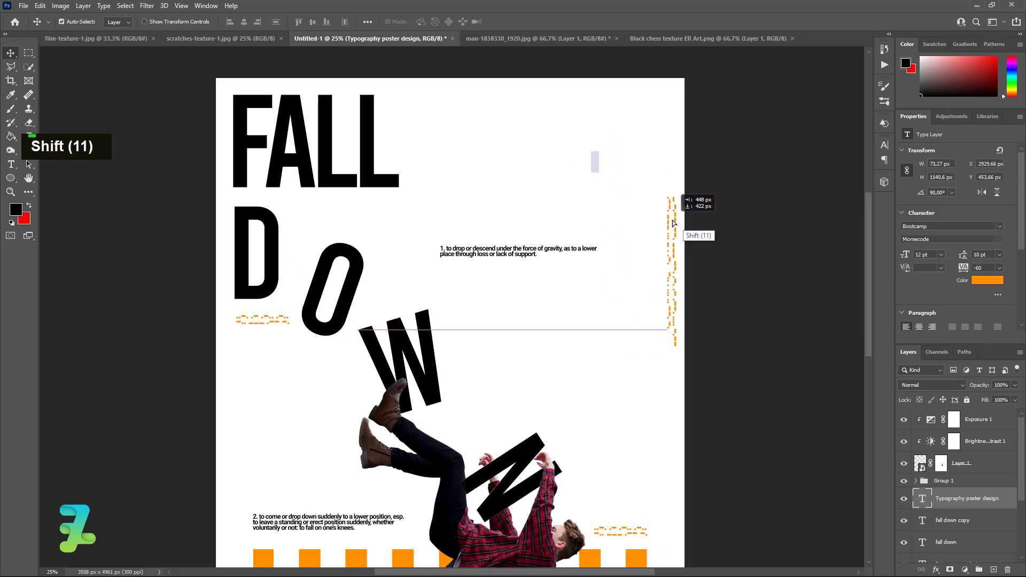
pyautogui.moveTo(673, 223); pyautogui.dragTo(673, 223)
pyautogui.scroll(-8, 705, 251)
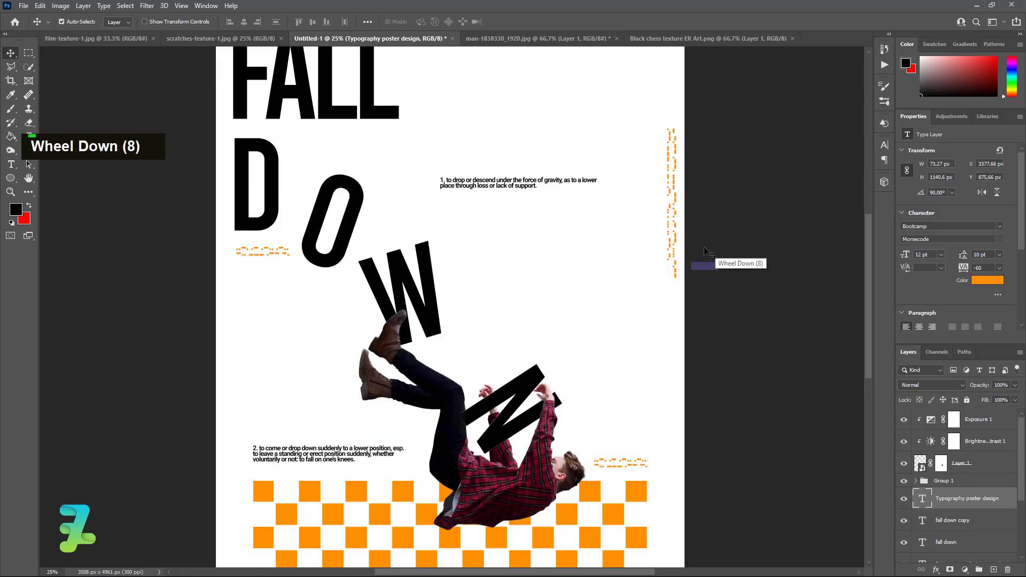
pyautogui.scroll(-5, 706, 251)
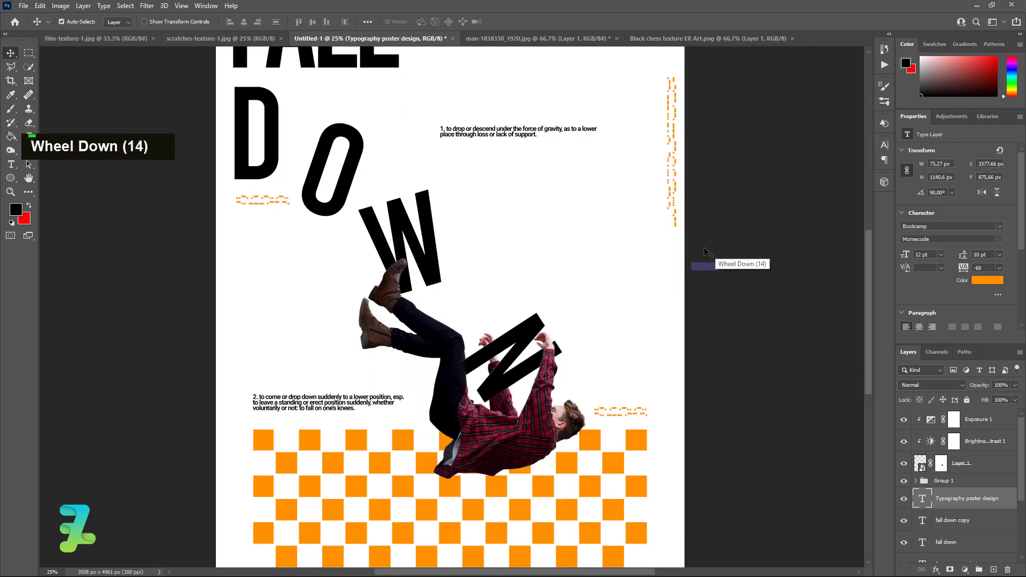
pyautogui.scroll(11, 705, 251)
pyautogui.scroll(5, 705, 252)
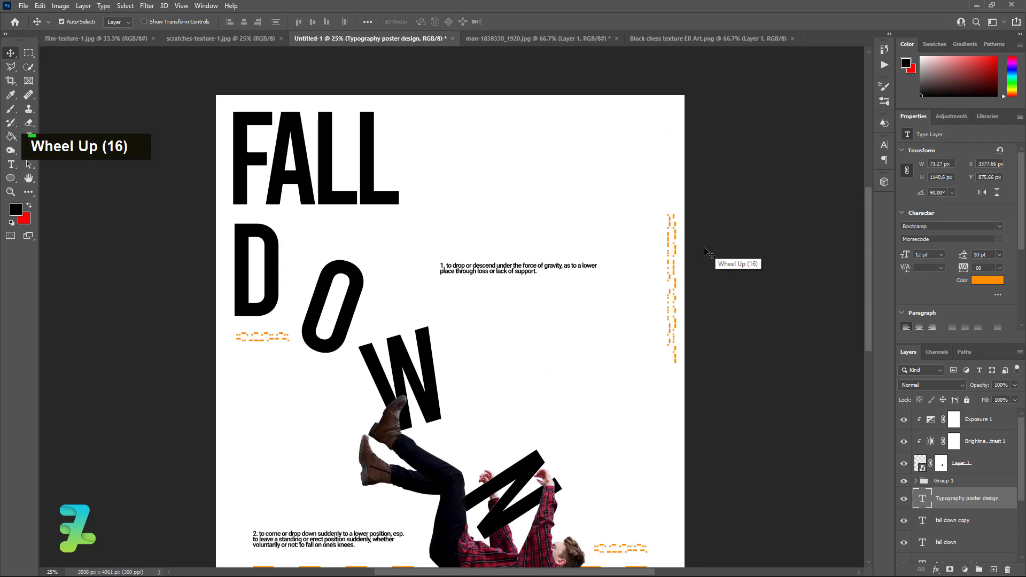
# - Copy the film-texture-1.jpg image into the poster, close its source window and place the texture layer at the top of the layer stack
pyautogui.hotkey('ctrl', '-')
pyautogui.hotkey('ctrl', '-')
pyautogui.hotkey('ctrl', '=')
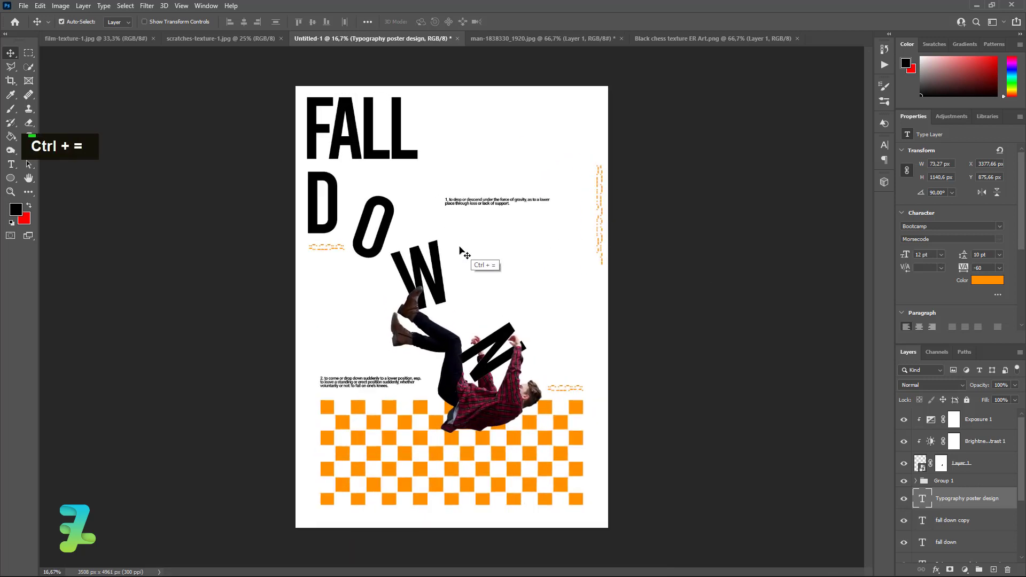
pyautogui.click(95, 41)
pyautogui.rightClick(96, 41)
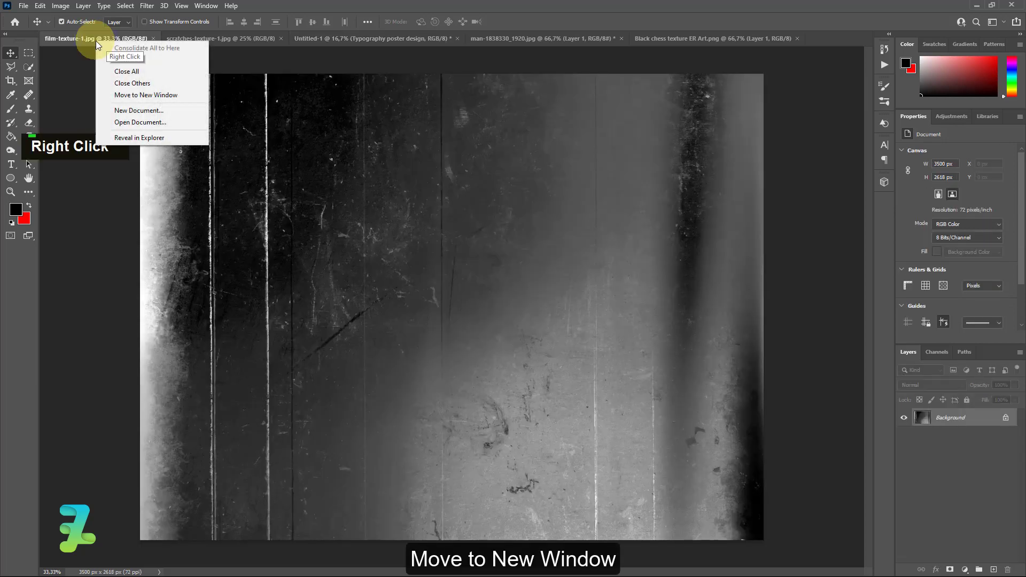
pyautogui.click(132, 97)
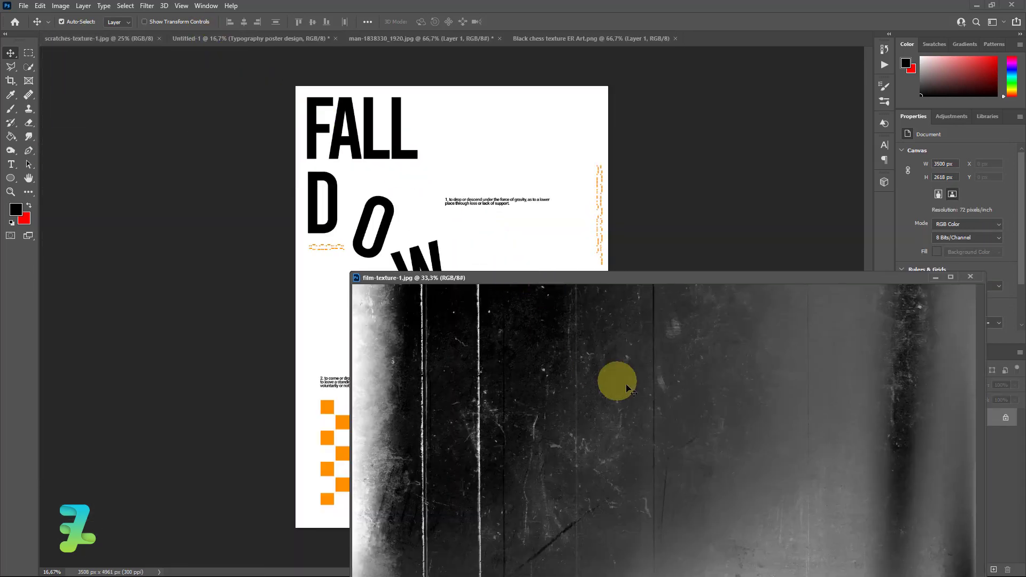
pyautogui.moveTo(630, 390); pyautogui.dragTo(527, 222)
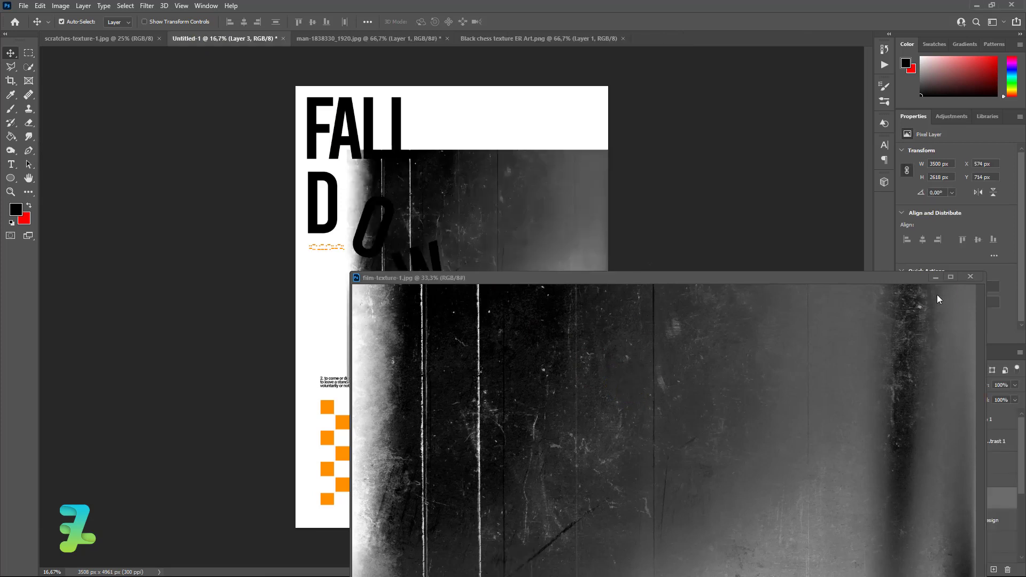
pyautogui.click(970, 276)
pyautogui.moveTo(920, 497); pyautogui.dragTo(939, 411)
# - Scale the film texture proportionally to about 195% and position it to cover the whole poster, at about X -1010 px, Y -3 px
pyautogui.moveTo(531, 283); pyautogui.dragTo(485, 281)
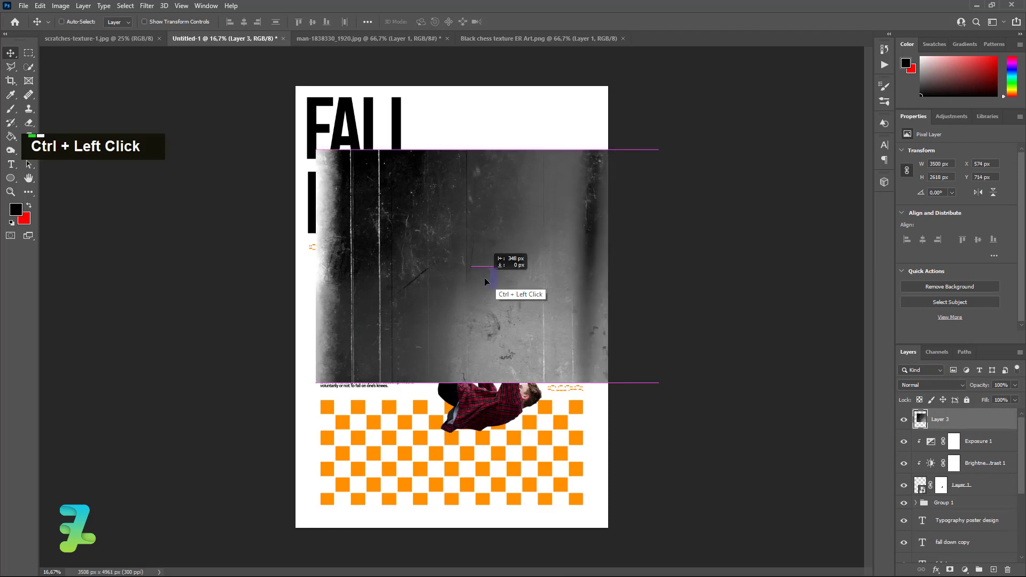
pyautogui.hotkey('ctrl', 't')
pyautogui.moveTo(522, 313); pyautogui.dragTo(505, 331)
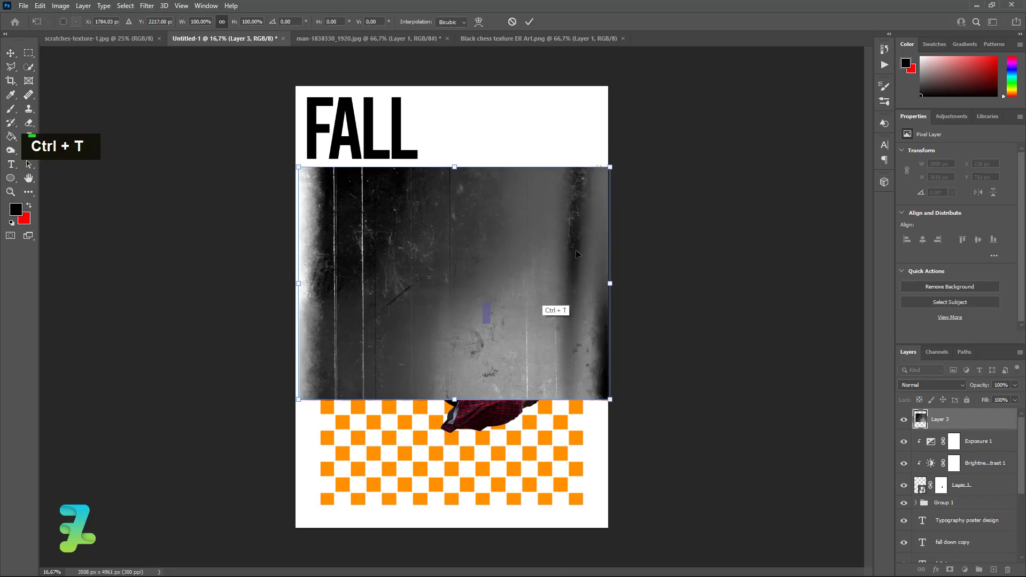
pyautogui.moveTo(618, 170); pyautogui.dragTo(740, 69)
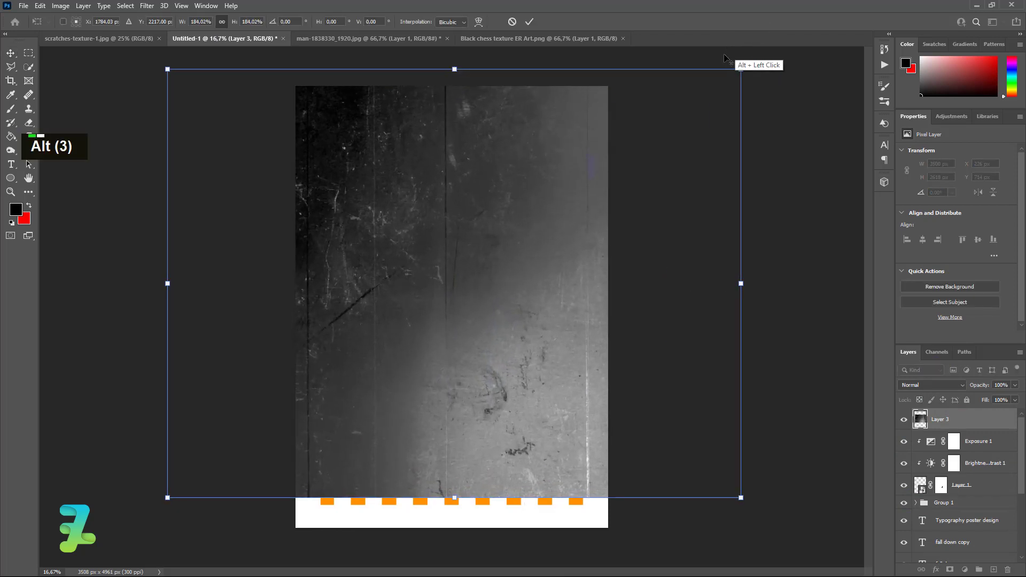
pyautogui.moveTo(583, 233); pyautogui.dragTo(634, 253)
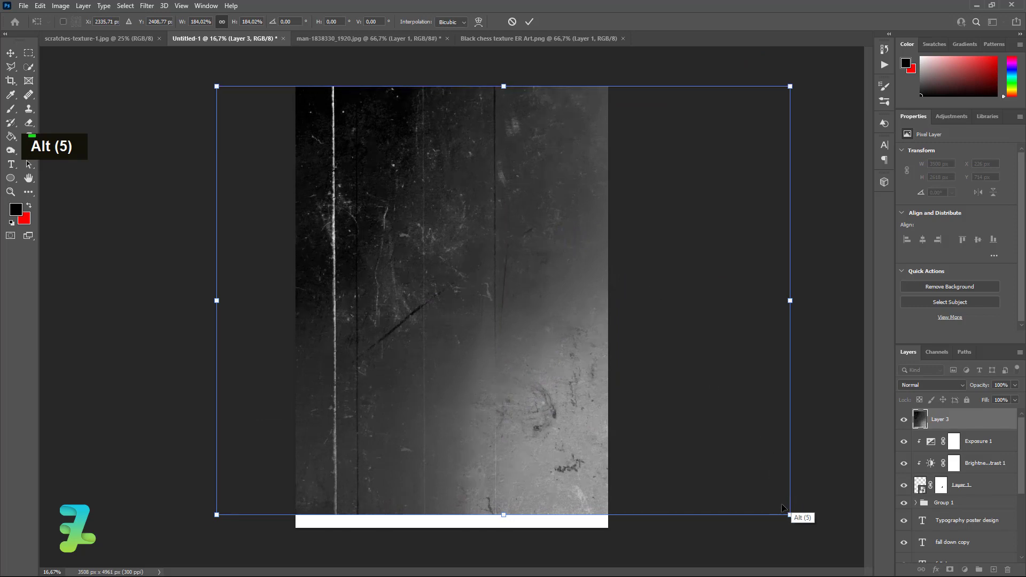
pyautogui.moveTo(791, 516); pyautogui.dragTo(820, 538)
pyautogui.moveTo(672, 426); pyautogui.dragTo(660, 425)
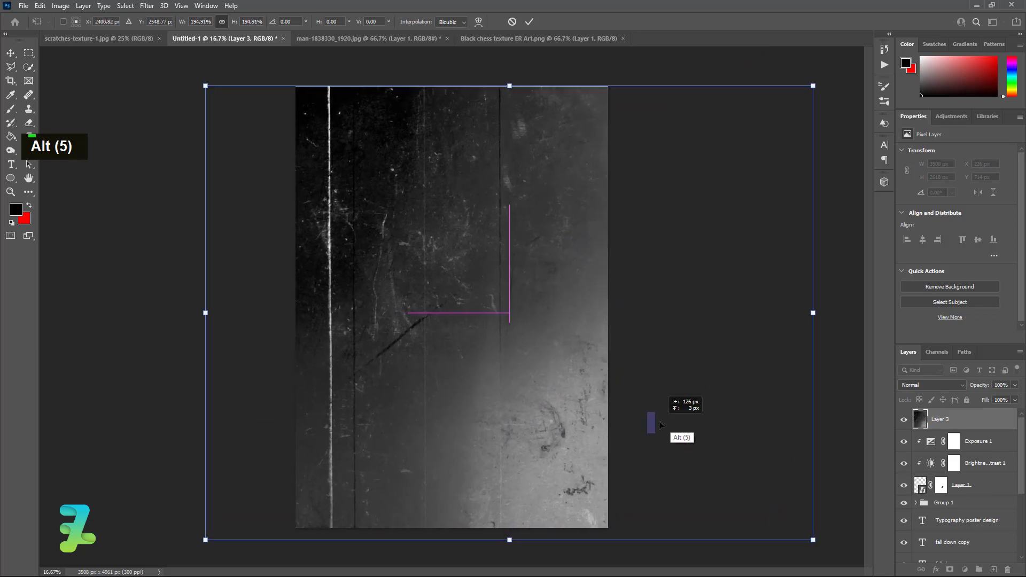
pyautogui.click(10, 53)
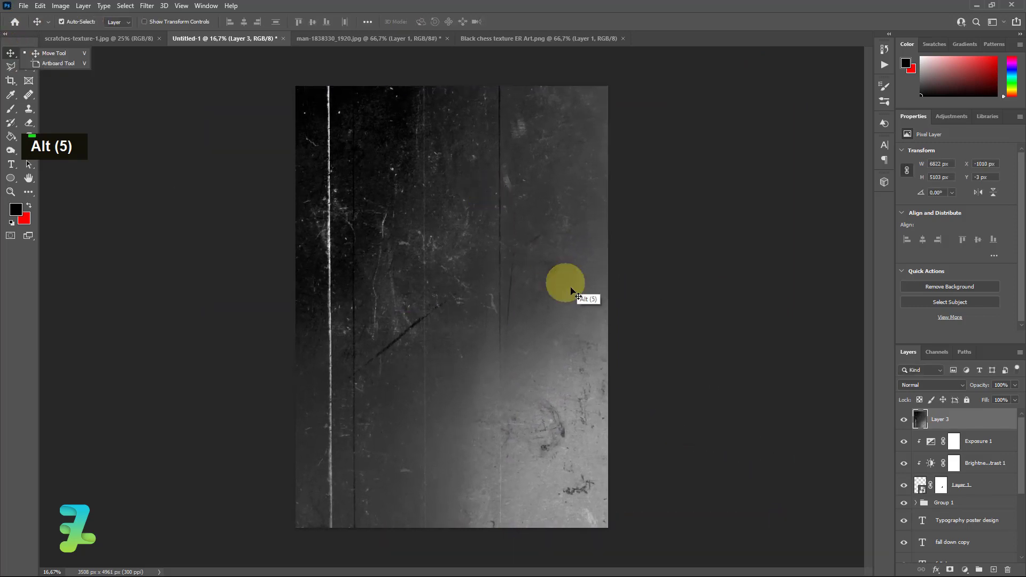
# - Set the film texture layer's blend mode to Screen and add a layer mask to it
pyautogui.click(947, 386)
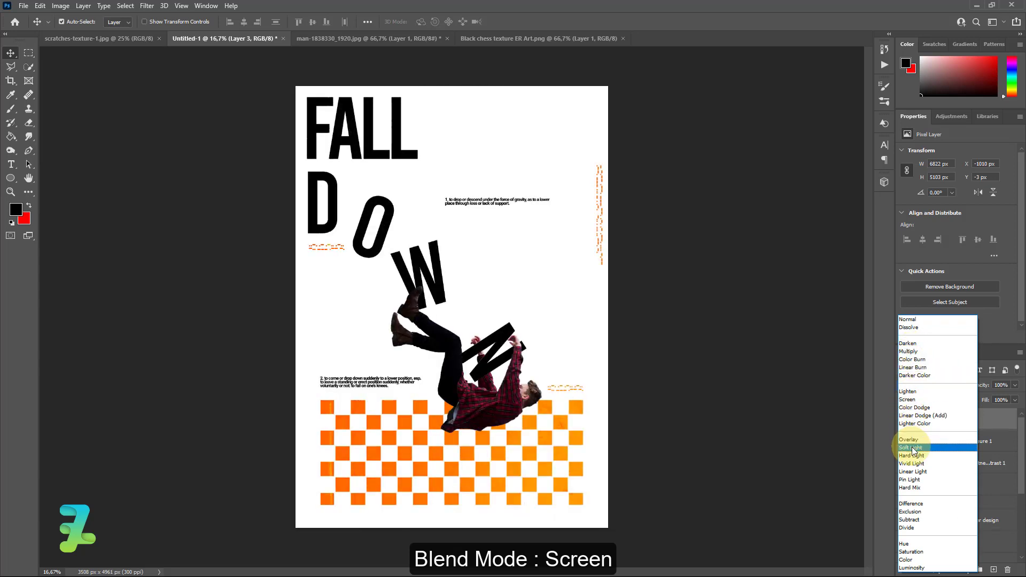
pyautogui.click(913, 400)
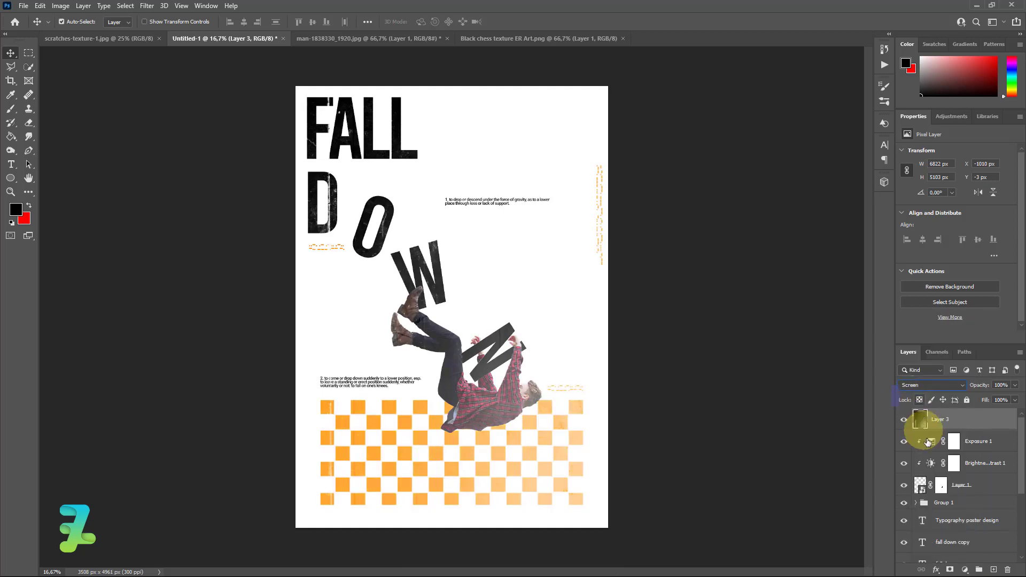
pyautogui.click(950, 569)
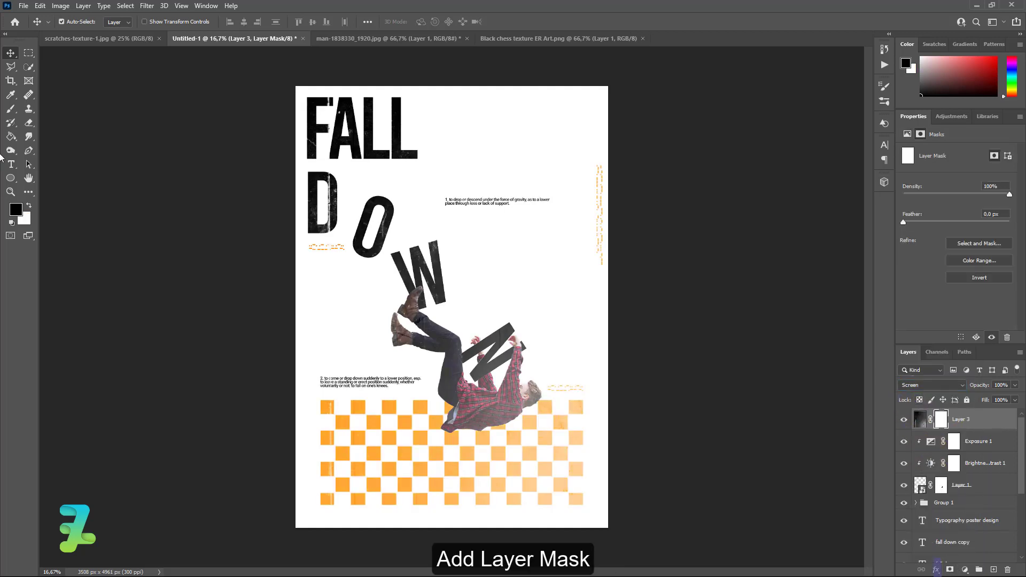
# - Activate the Brush tool for painting black on the film texture's mask and enlarge the brush to 1400 px
pyautogui.click(10, 109)
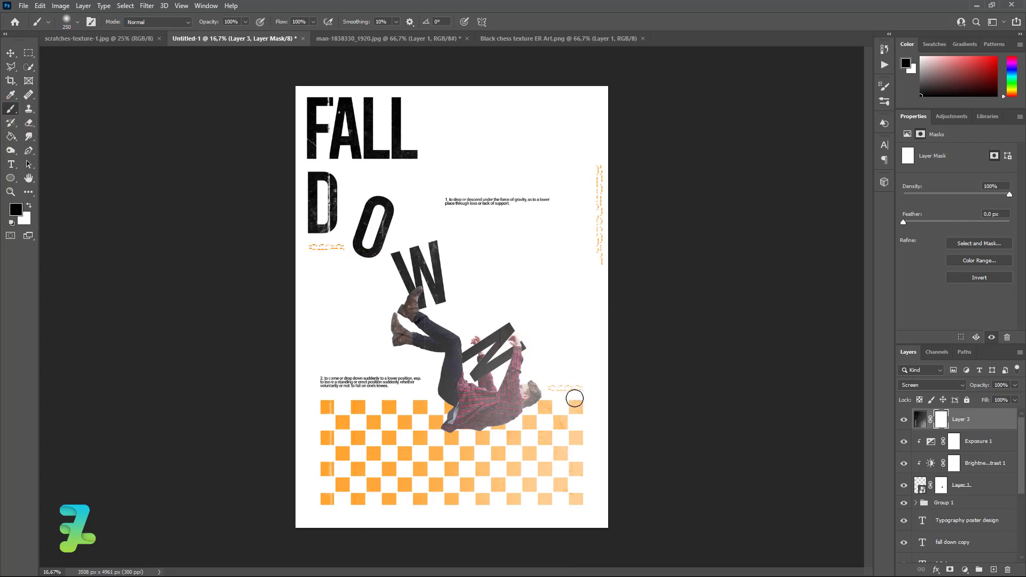
pyautogui.press(']')
pyautogui.press(']')
pyautogui.press(']')
pyautogui.press(']')
pyautogui.press(']')
pyautogui.press(']')
pyautogui.press(']')
pyautogui.press(']')
pyautogui.press(']')
pyautogui.press(']')
pyautogui.press(']')
pyautogui.press(']')
pyautogui.moveTo(592, 474)
pyautogui.mouseDown()
pyautogui.moveTo(542, 497)
pyautogui.moveTo(322, 513)
pyautogui.moveTo(322, 465)
pyautogui.moveTo(480, 429)
pyautogui.moveTo(574, 330)
pyautogui.moveTo(486, 348)
pyautogui.moveTo(449, 387)
pyautogui.moveTo(472, 370)
pyautogui.moveTo(409, 369)
pyautogui.moveTo(424, 380)
pyautogui.moveTo(400, 402)
pyautogui.mouseUp()
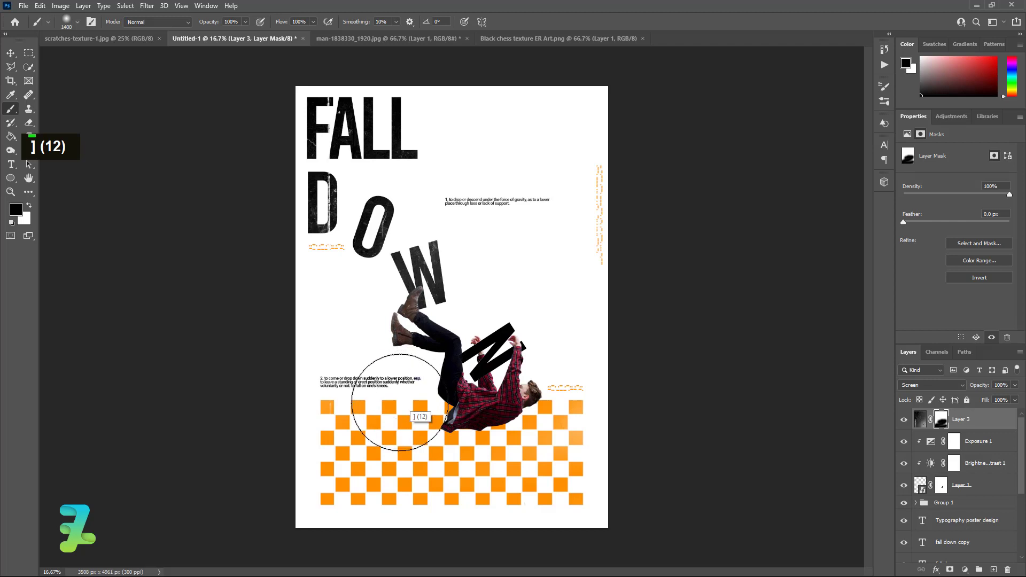
pyautogui.hotkey('ctrl', 'z')
pyautogui.hotkey('ctrl', 'z')
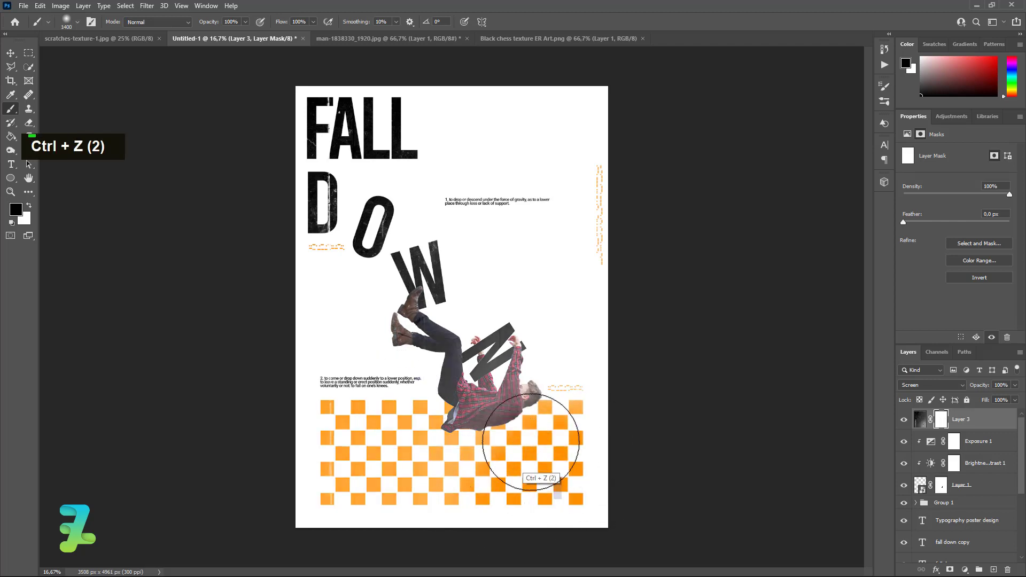
# - Mask the film texture off the checkerboard and lower definition text with the 1400 px brush, and off the falling man with a 125 px brush
pyautogui.moveTo(530, 442)
pyautogui.mouseDown()
pyautogui.moveTo(364, 455)
pyautogui.moveTo(320, 397)
pyautogui.moveTo(333, 430)
pyautogui.moveTo(346, 383)
pyautogui.mouseUp()
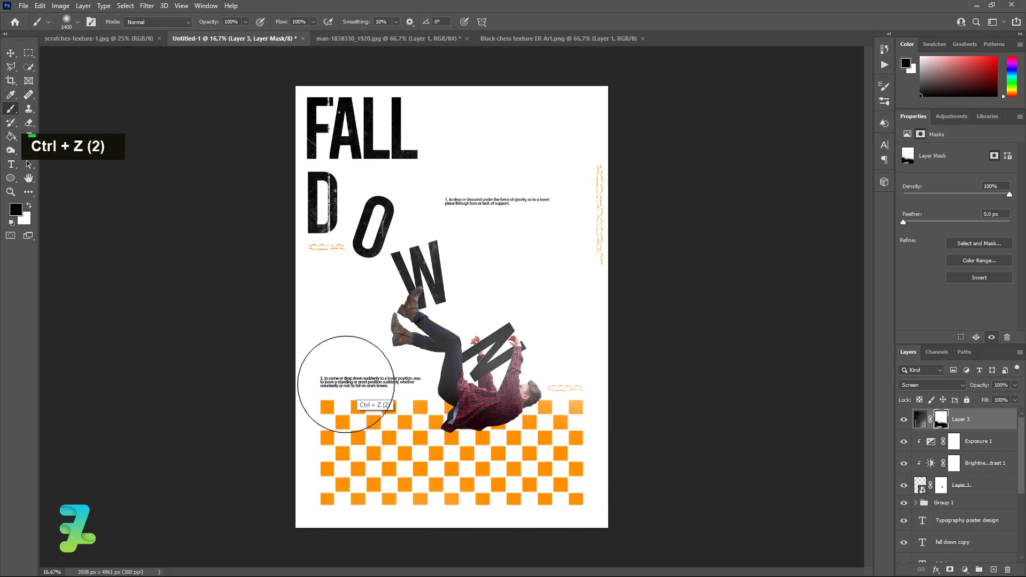
pyautogui.press('[')
pyautogui.press('[')
pyautogui.press('[')
pyautogui.press('[')
pyautogui.press('[')
pyautogui.press('[')
pyautogui.press('[')
pyautogui.press('[')
pyautogui.press('[')
pyautogui.press('[')
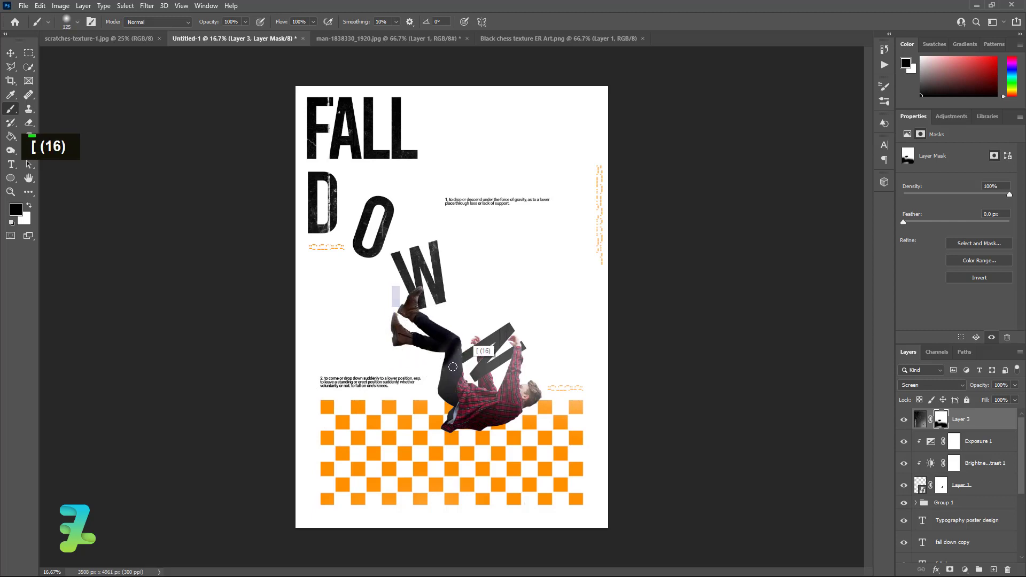
pyautogui.press(']')
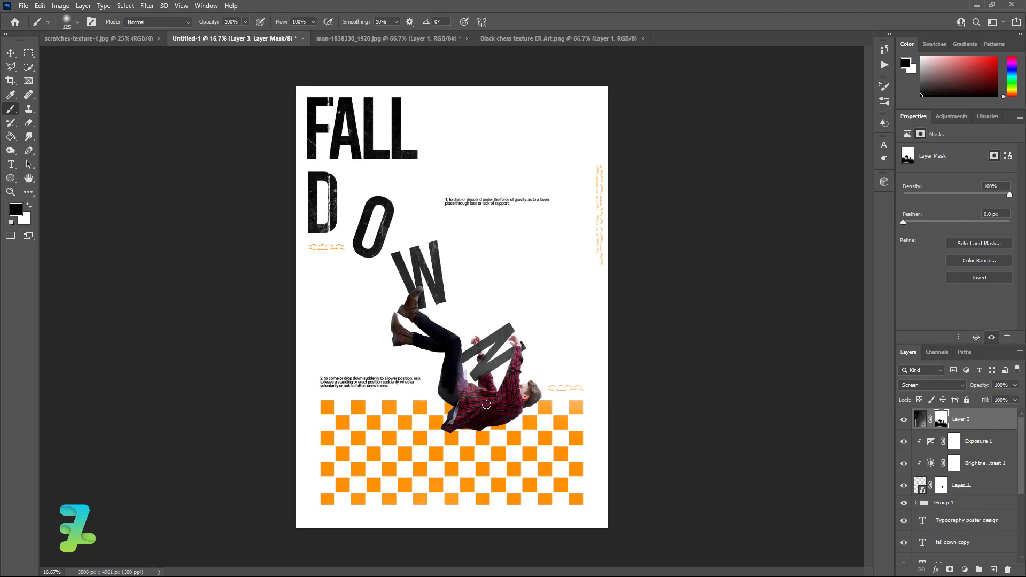
# - Enlarge the brush to 600 px and mask the film texture off the tilted letter N
pyautogui.press(']')
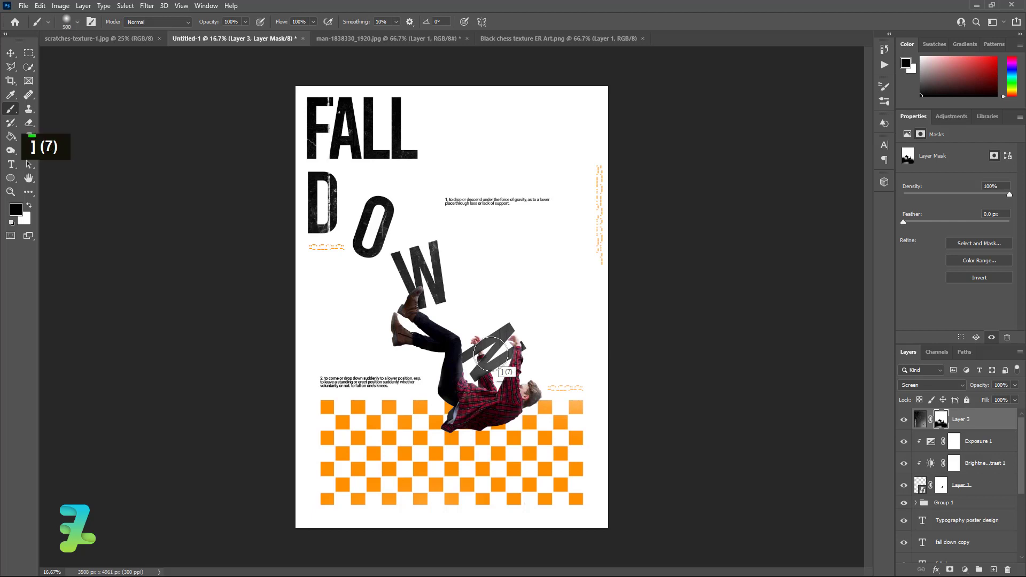
pyautogui.press(']')
pyautogui.moveTo(529, 339)
pyautogui.mouseDown()
pyautogui.moveTo(487, 372)
pyautogui.moveTo(467, 354)
pyautogui.mouseUp()
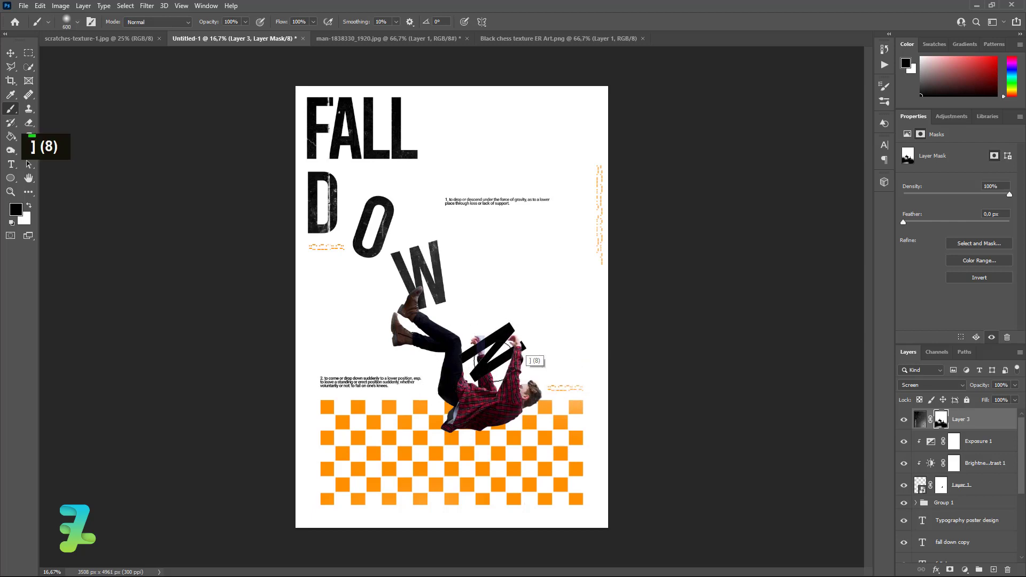
# - Copy the scratches-texture-1.jpg image into the poster, dock its floating window back among the open documents and return to the poster
pyautogui.click(11, 53)
pyautogui.click(55, 38)
pyautogui.rightClick(56, 38)
pyautogui.click(98, 93)
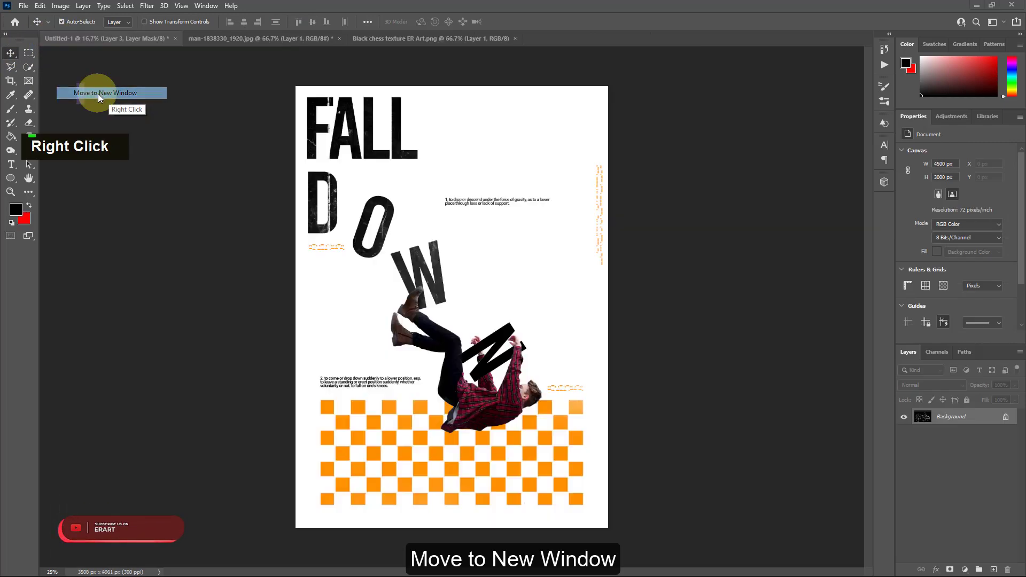
pyautogui.moveTo(233, 187); pyautogui.dragTo(444, 484)
pyautogui.moveTo(347, 37); pyautogui.dragTo(498, 41)
pyautogui.click(69, 38)
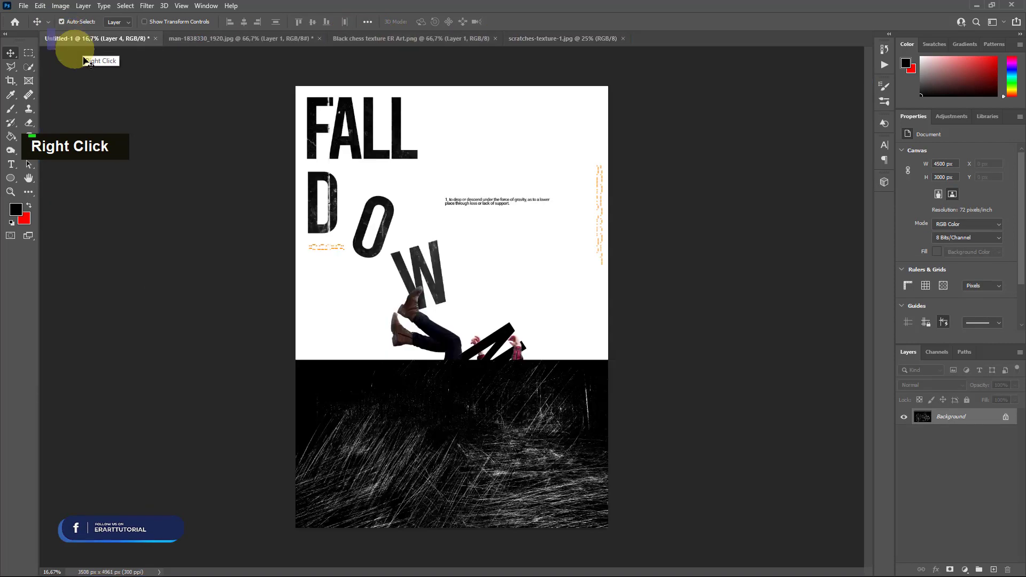
# - Rotate the scratches texture -90°, scale it to about 129% and position it over the whole poster at about X -115 px, Y -156 px
pyautogui.keyDown('ctrl'); pyautogui.click(427, 394); pyautogui.keyUp('ctrl')
pyautogui.moveTo(445, 380); pyautogui.dragTo(450, 242)
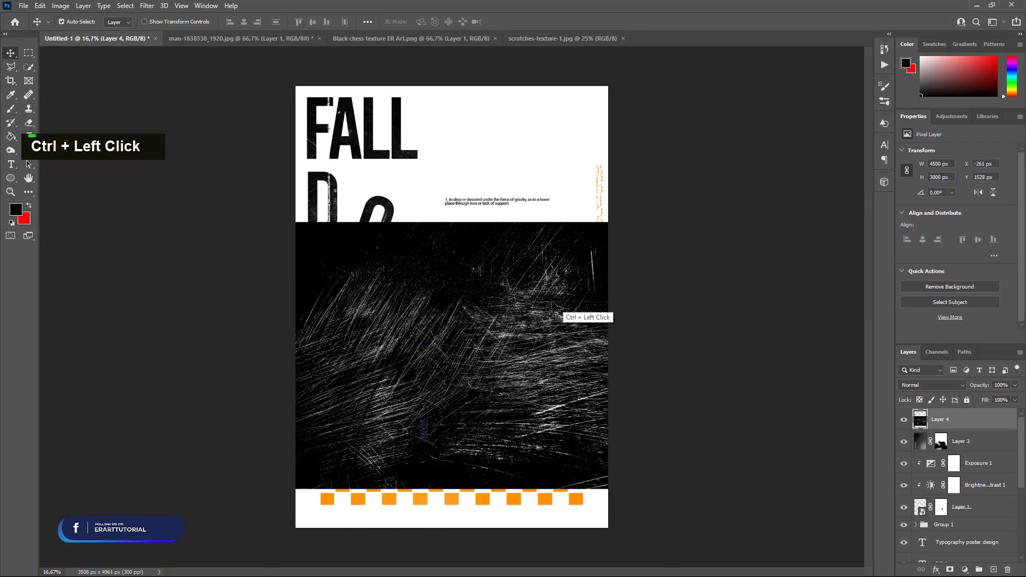
pyautogui.hotkey('ctrl', 't')
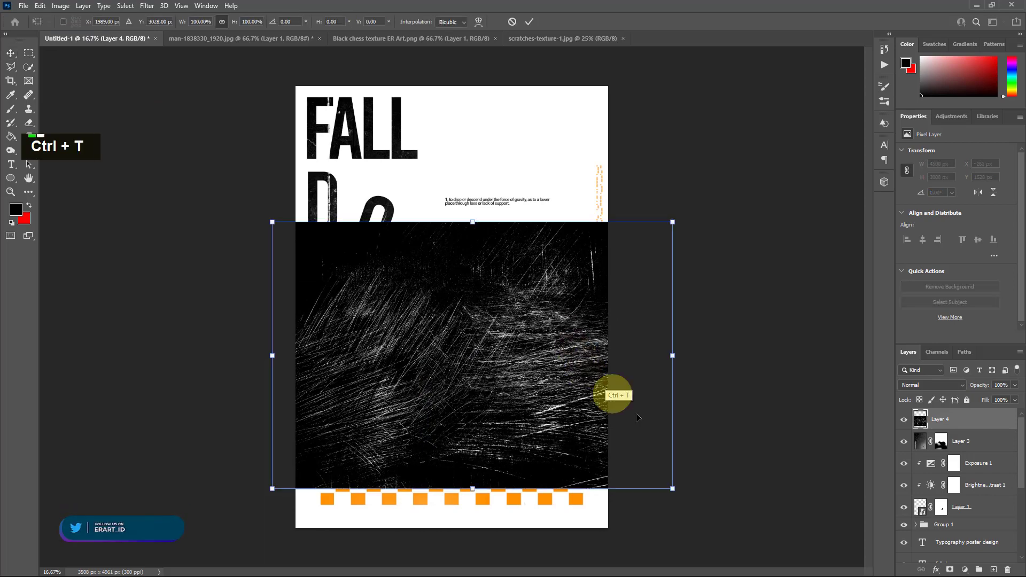
pyautogui.moveTo(611, 394); pyautogui.dragTo(537, 216)
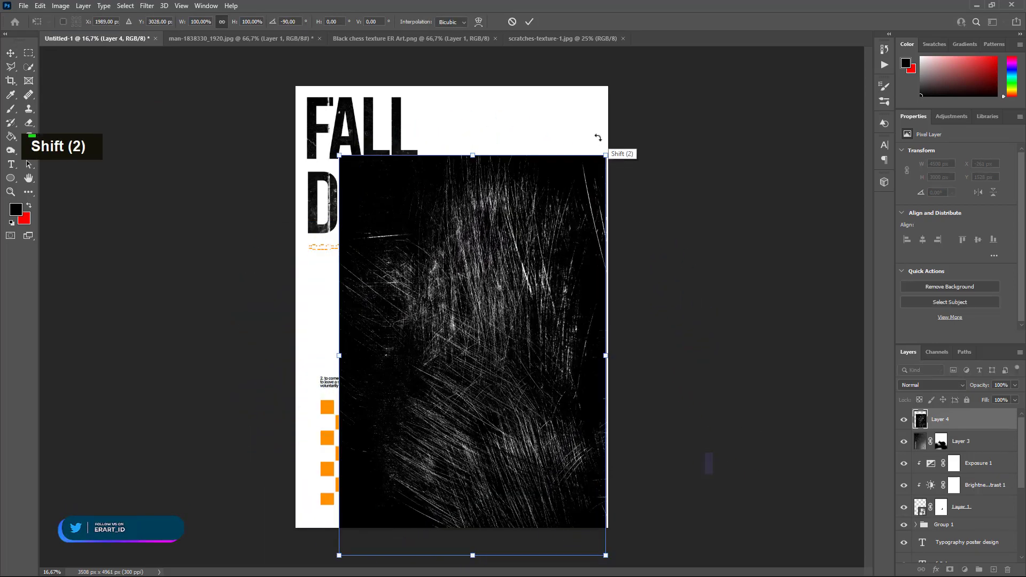
pyautogui.moveTo(606, 155); pyautogui.dragTo(645, 96)
pyautogui.moveTo(549, 232); pyautogui.dragTo(535, 207)
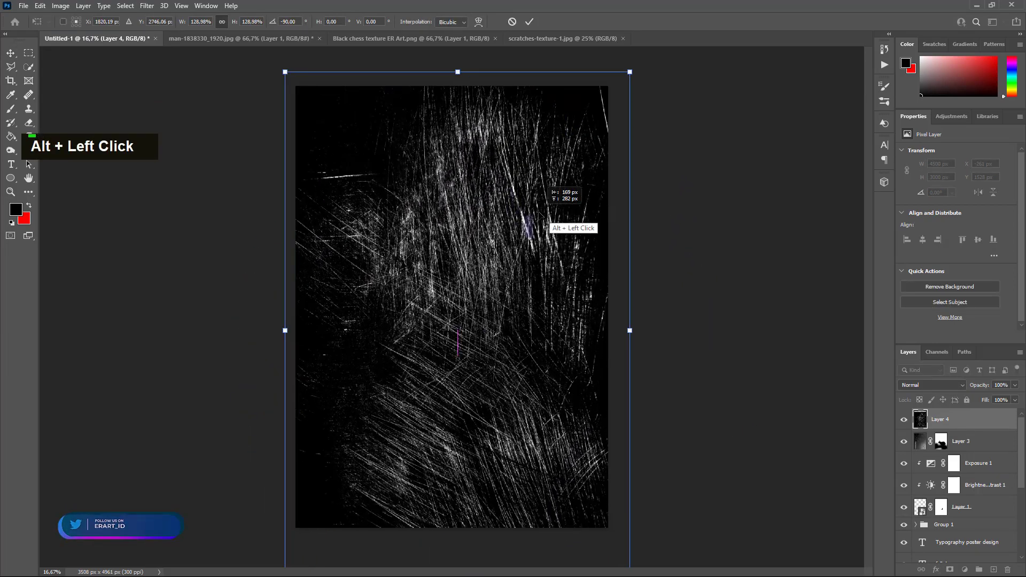
pyautogui.click(10, 52)
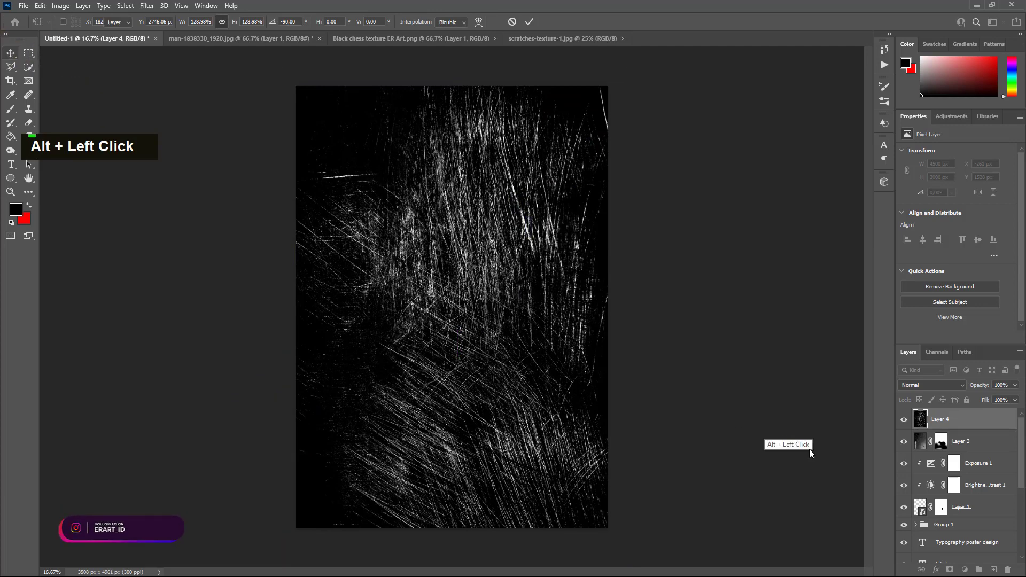
# - Set the scratches texture layer's blend mode to Screen
pyautogui.click(915, 385)
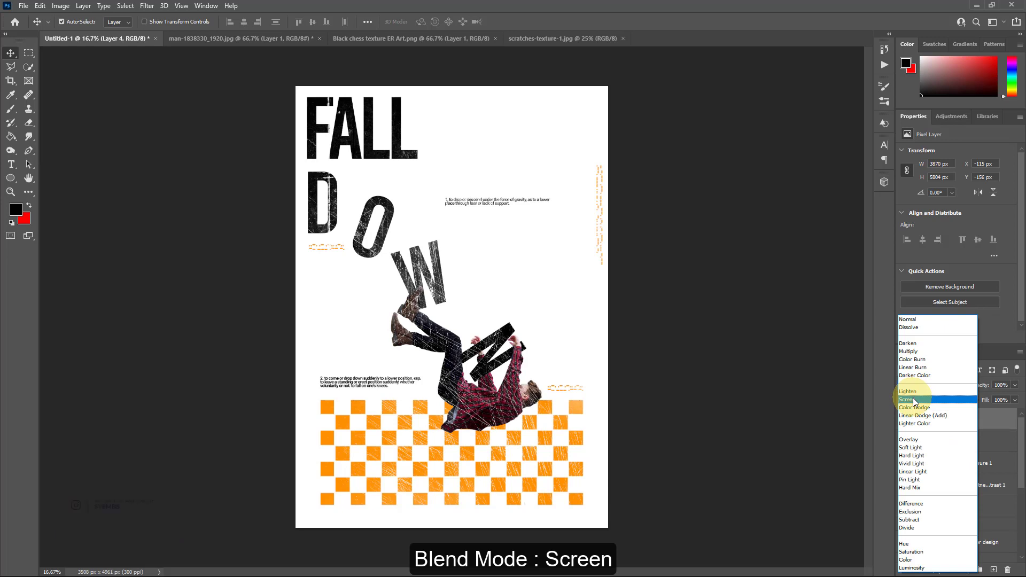
pyautogui.click(914, 402)
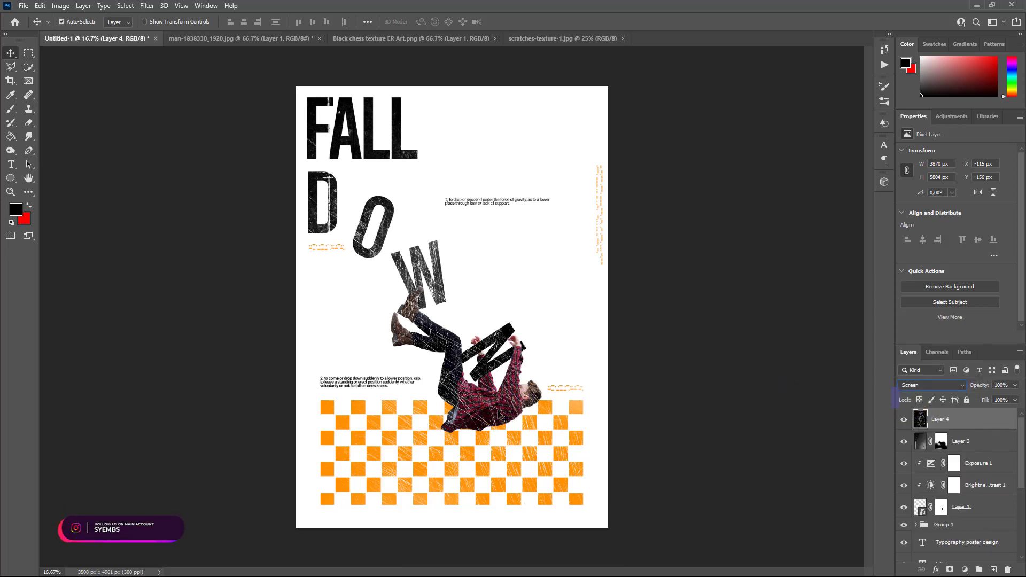
# - Shift the scratches texture to about X -163 px, Y -198 px and add a layer mask to it
pyautogui.moveTo(498, 414); pyautogui.dragTo(494, 410)
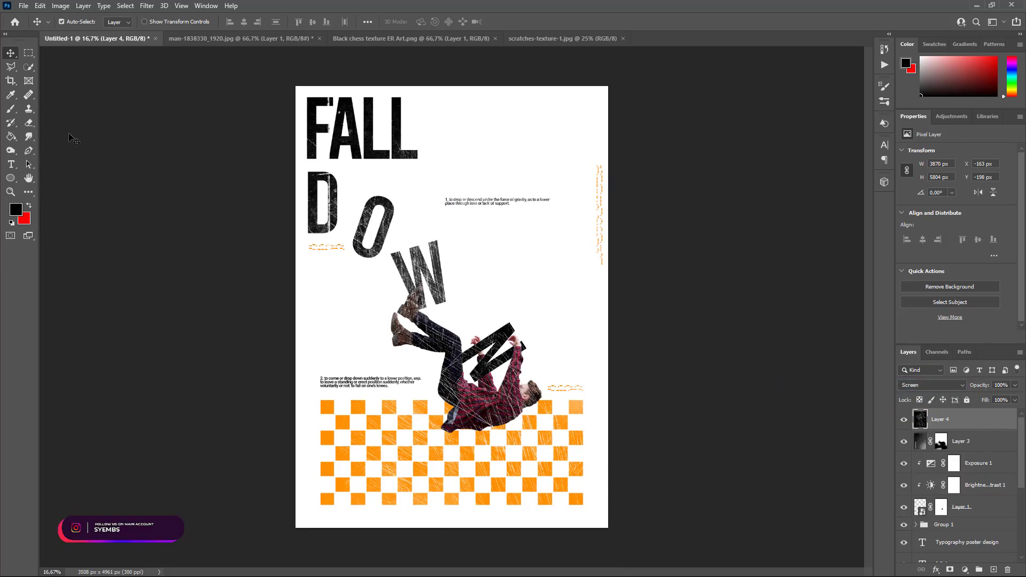
pyautogui.click(949, 570)
# - Brush black on the scratches layer's mask over the checkerboard and the falling man, reducing the brush to 300 px
pyautogui.click(10, 108)
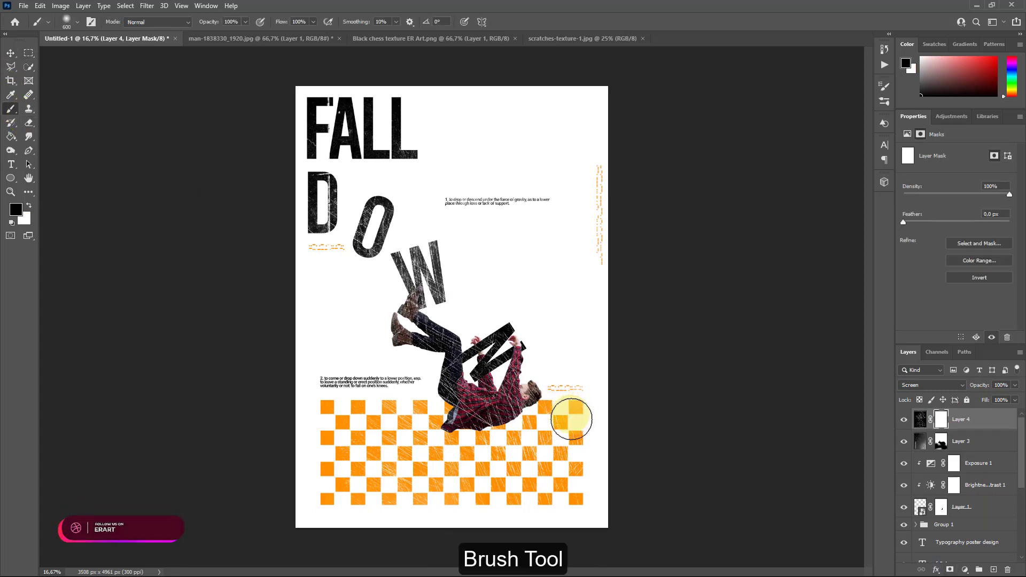
pyautogui.moveTo(396, 446)
pyautogui.mouseDown()
pyautogui.moveTo(400, 388)
pyautogui.moveTo(498, 420)
pyautogui.moveTo(569, 399)
pyautogui.moveTo(499, 411)
pyautogui.moveTo(529, 380)
pyautogui.mouseUp()
pyautogui.press('[')
pyautogui.press('[')
pyautogui.press('[')
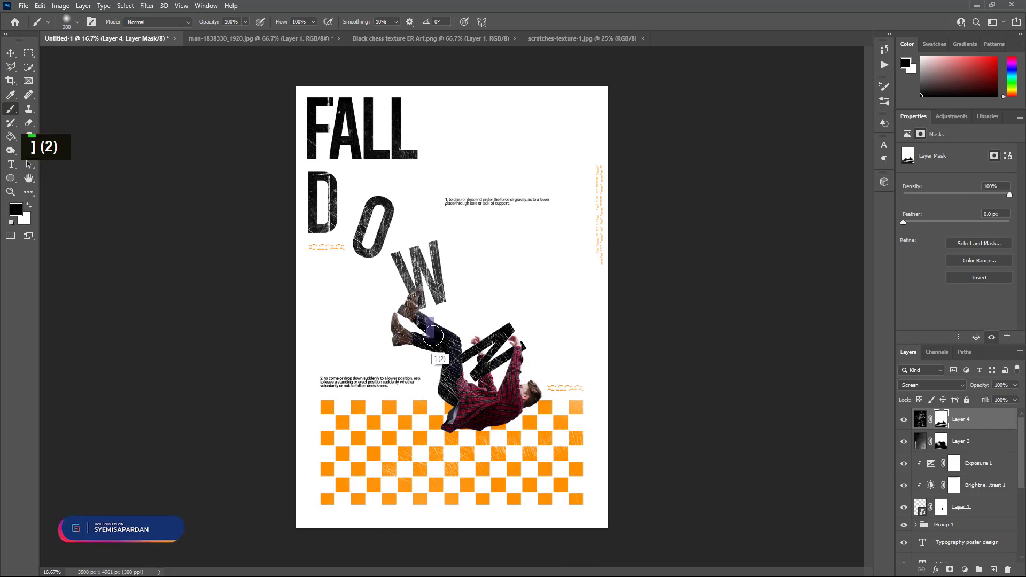
# - Mask the scratches off the man's shoes, legs, shirt and hands with smaller brushes of 150, 200 and 100 px
pyautogui.press('[')
pyautogui.press('[')
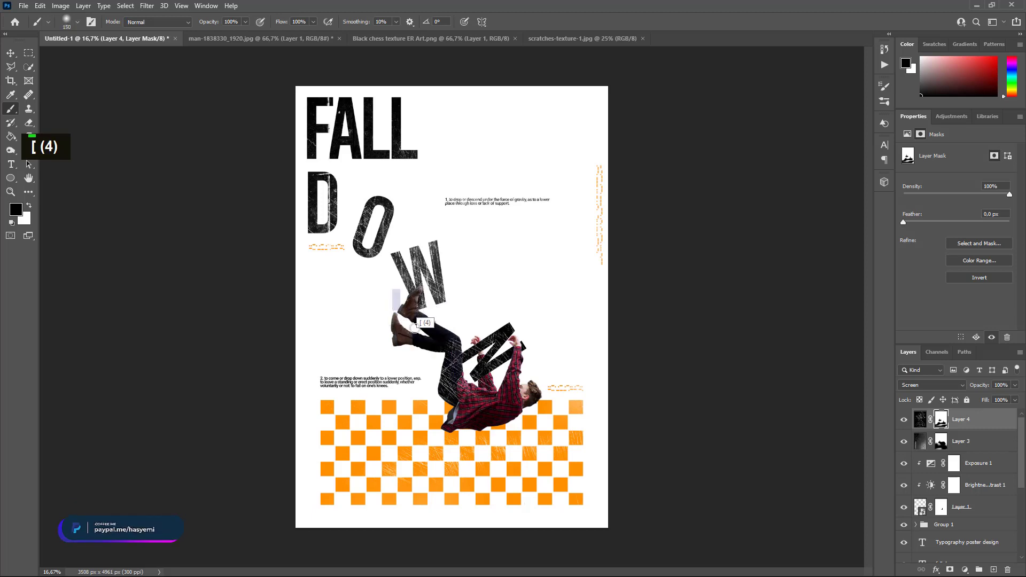
pyautogui.press(']')
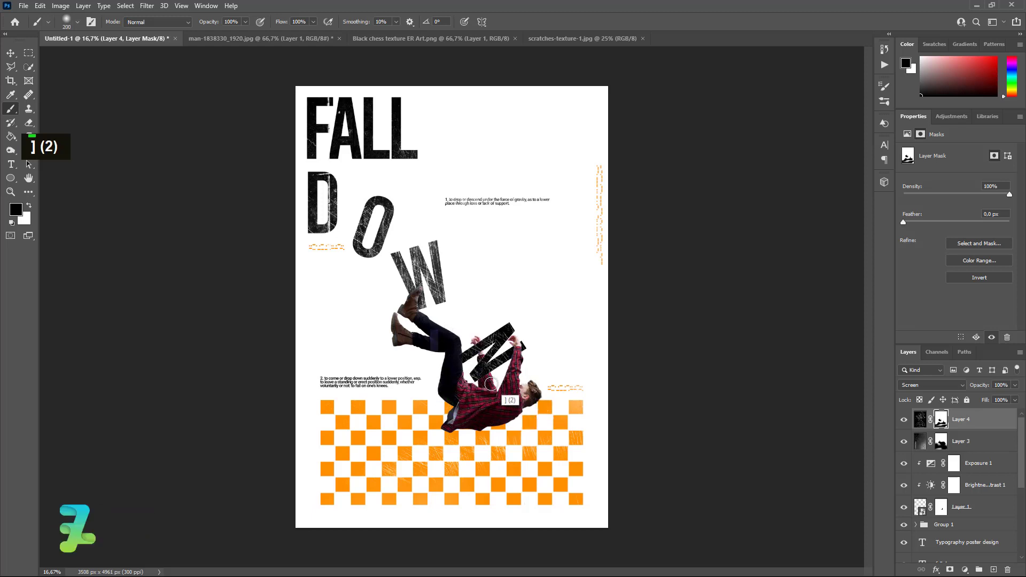
pyautogui.press('[')
pyautogui.press('[')
pyautogui.press('[')
pyautogui.press('[')
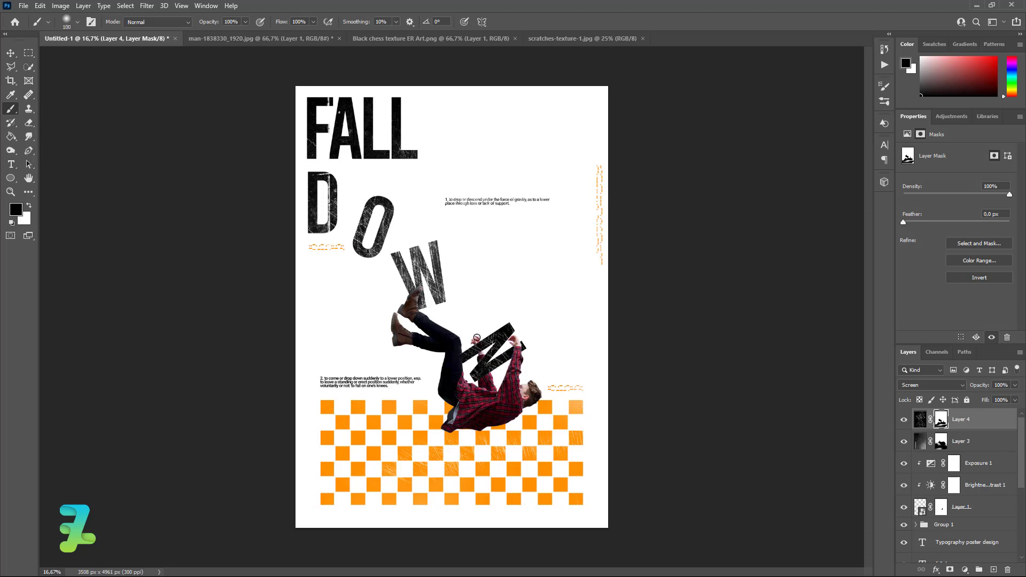
# - Enlarge the brush to 500 px and mask the remaining scratches off the orange checkerboard
pyautogui.press(']')
pyautogui.press(']')
pyautogui.press(']')
pyautogui.press(']')
pyautogui.press(']')
pyautogui.press(']')
pyautogui.press(']')
pyautogui.press(']')
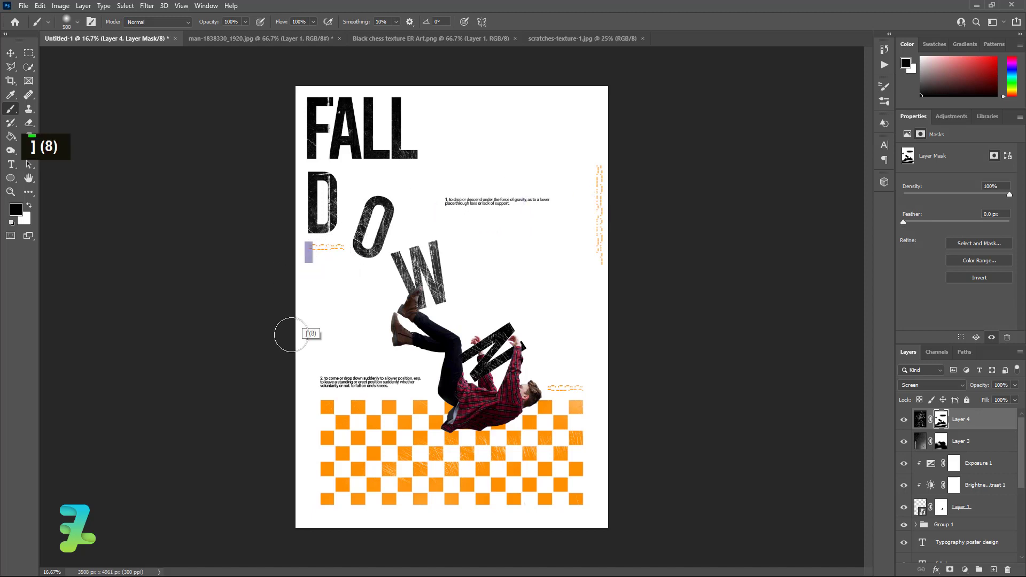
pyautogui.moveTo(389, 447)
pyautogui.mouseDown()
pyautogui.moveTo(588, 469)
pyautogui.moveTo(534, 442)
pyautogui.moveTo(566, 419)
pyautogui.moveTo(511, 416)
pyautogui.mouseUp()
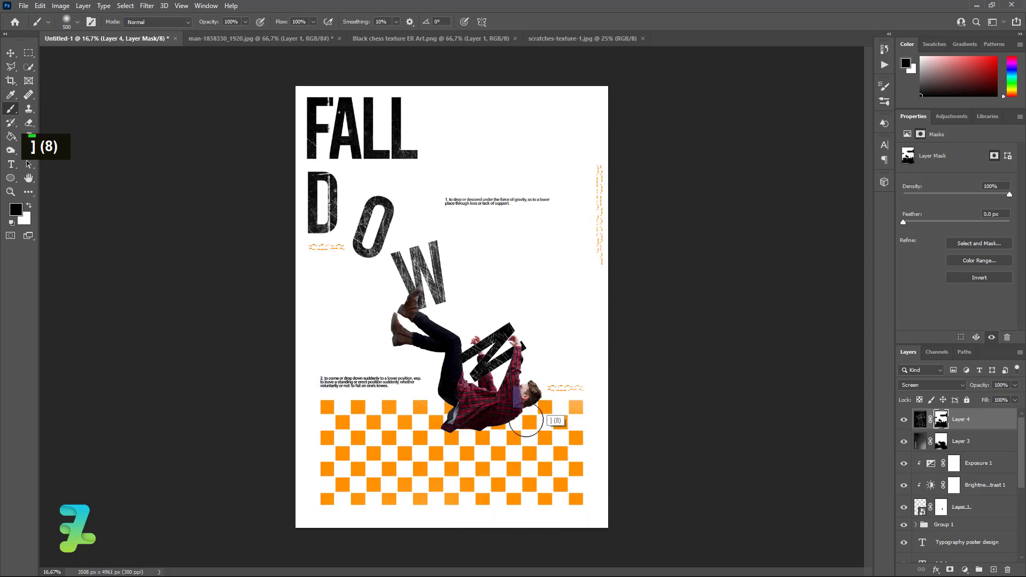
# - Select the film texture layer, Layer 3, and switch to the Move tool
pyautogui.hotkey('alt', '[')
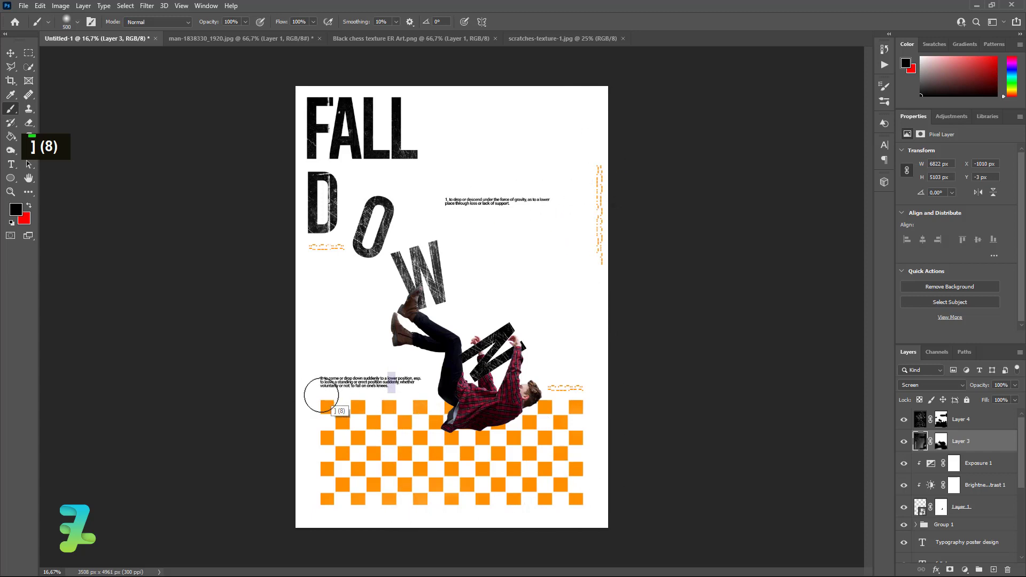
pyautogui.click(10, 53)
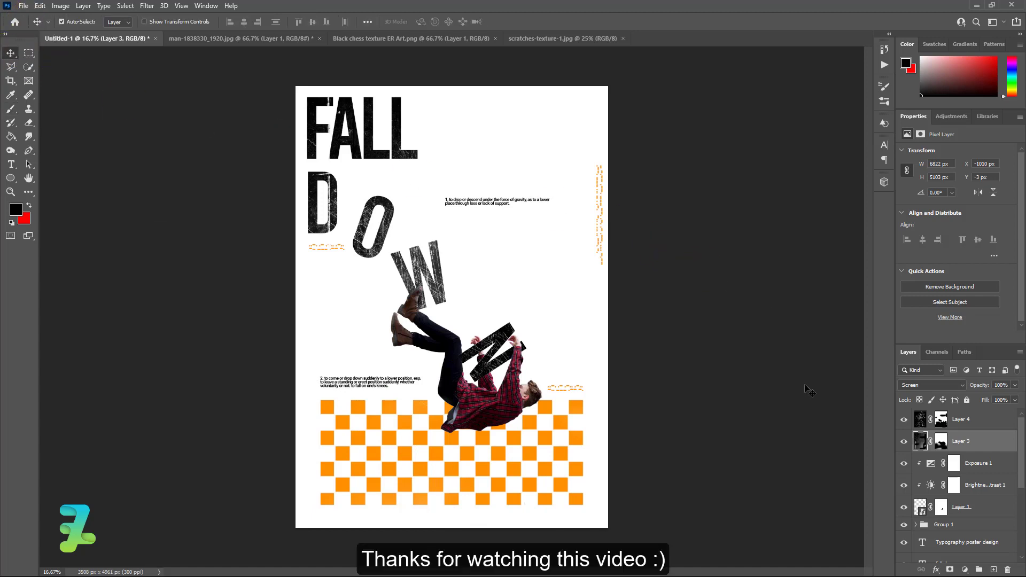